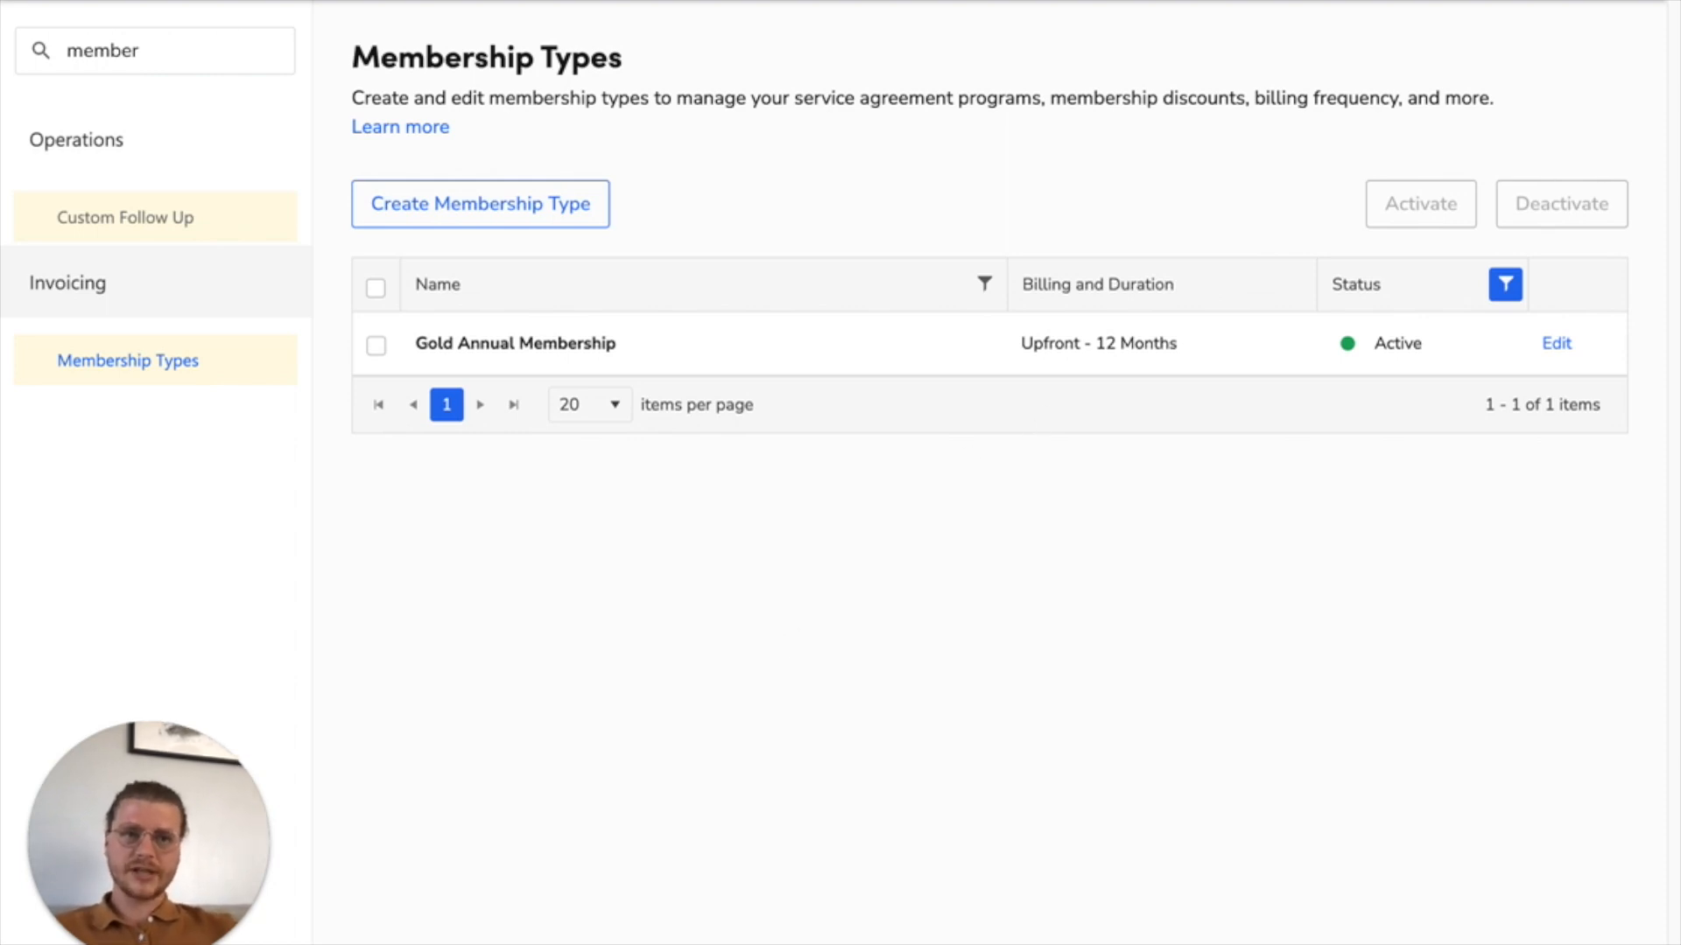
Step: Check the membership requirements note and create a new membership type named Gold Plumbing Membership
{"action": "left_click_drag", "start_coordinate": [1679, 420], "coordinate": [577, 491]}
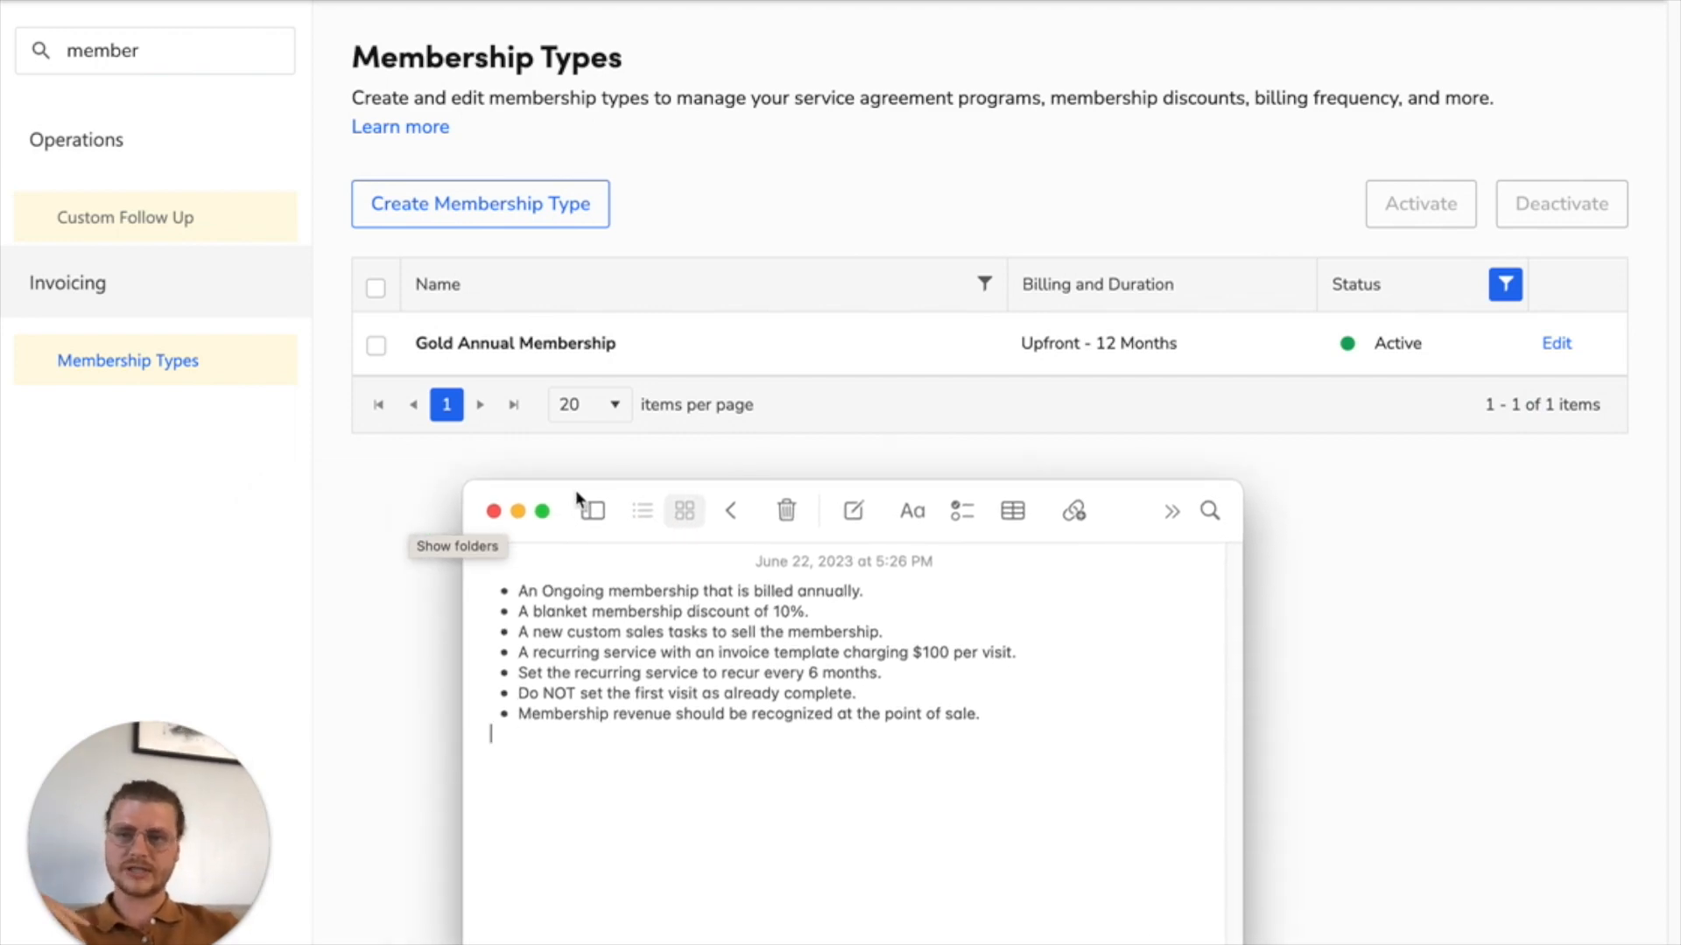
{"action": "left_click_drag", "start_coordinate": [773, 487], "coordinate": [1680, 404]}
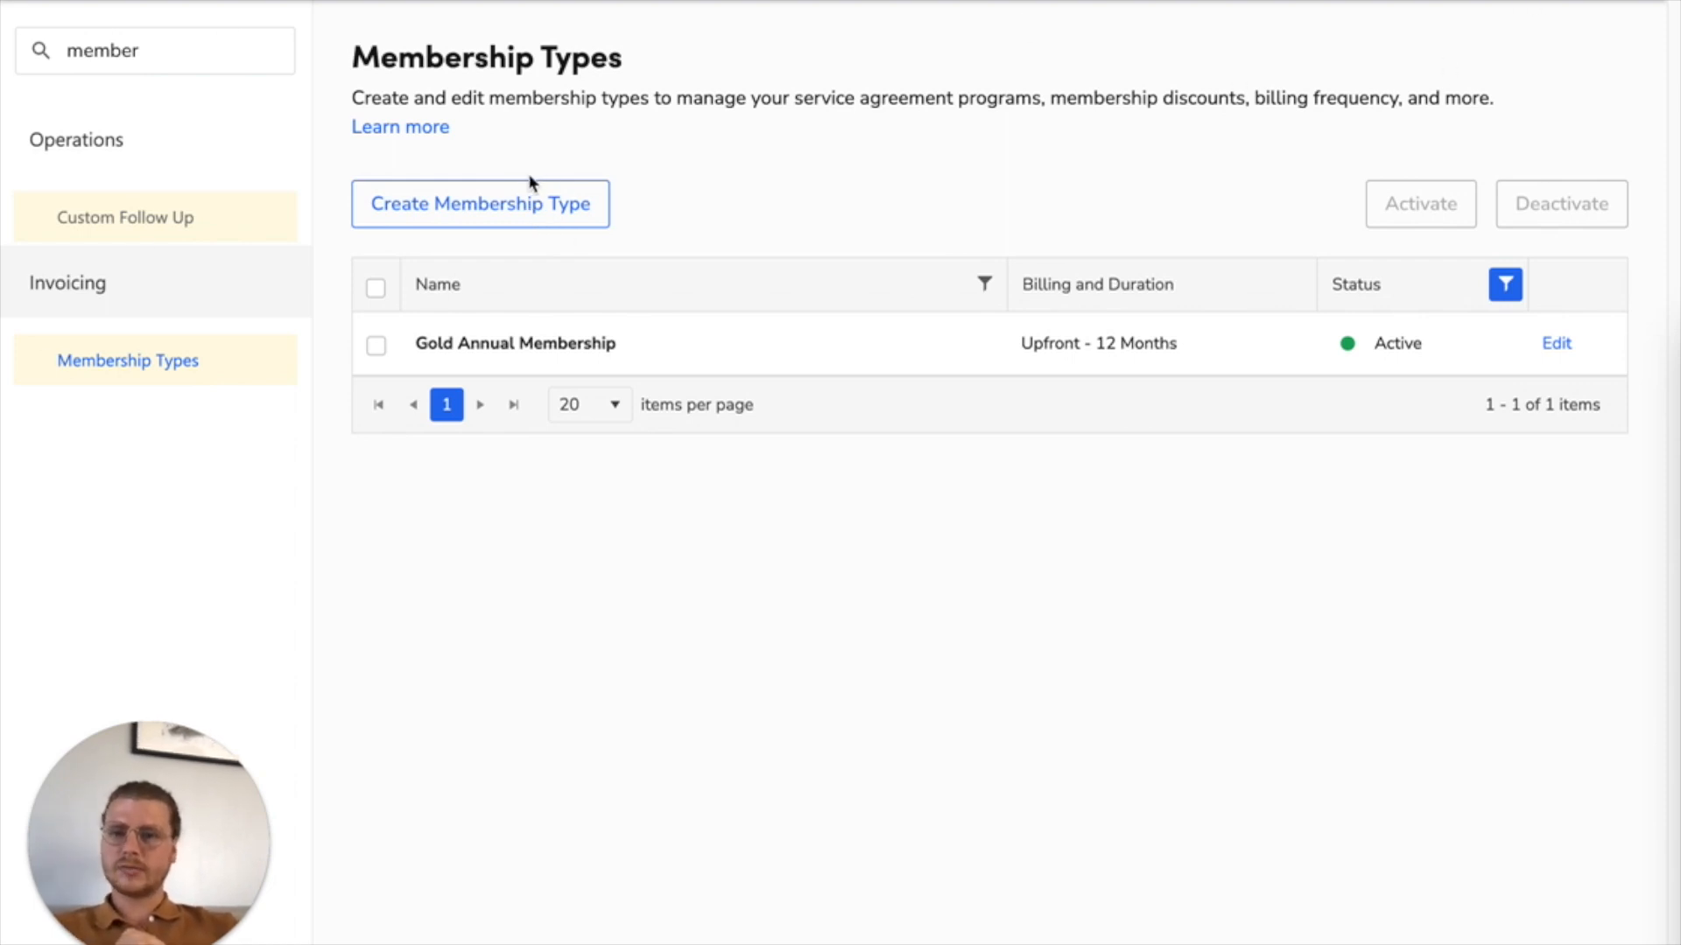
{"action": "left_click", "coordinate": [480, 206]}
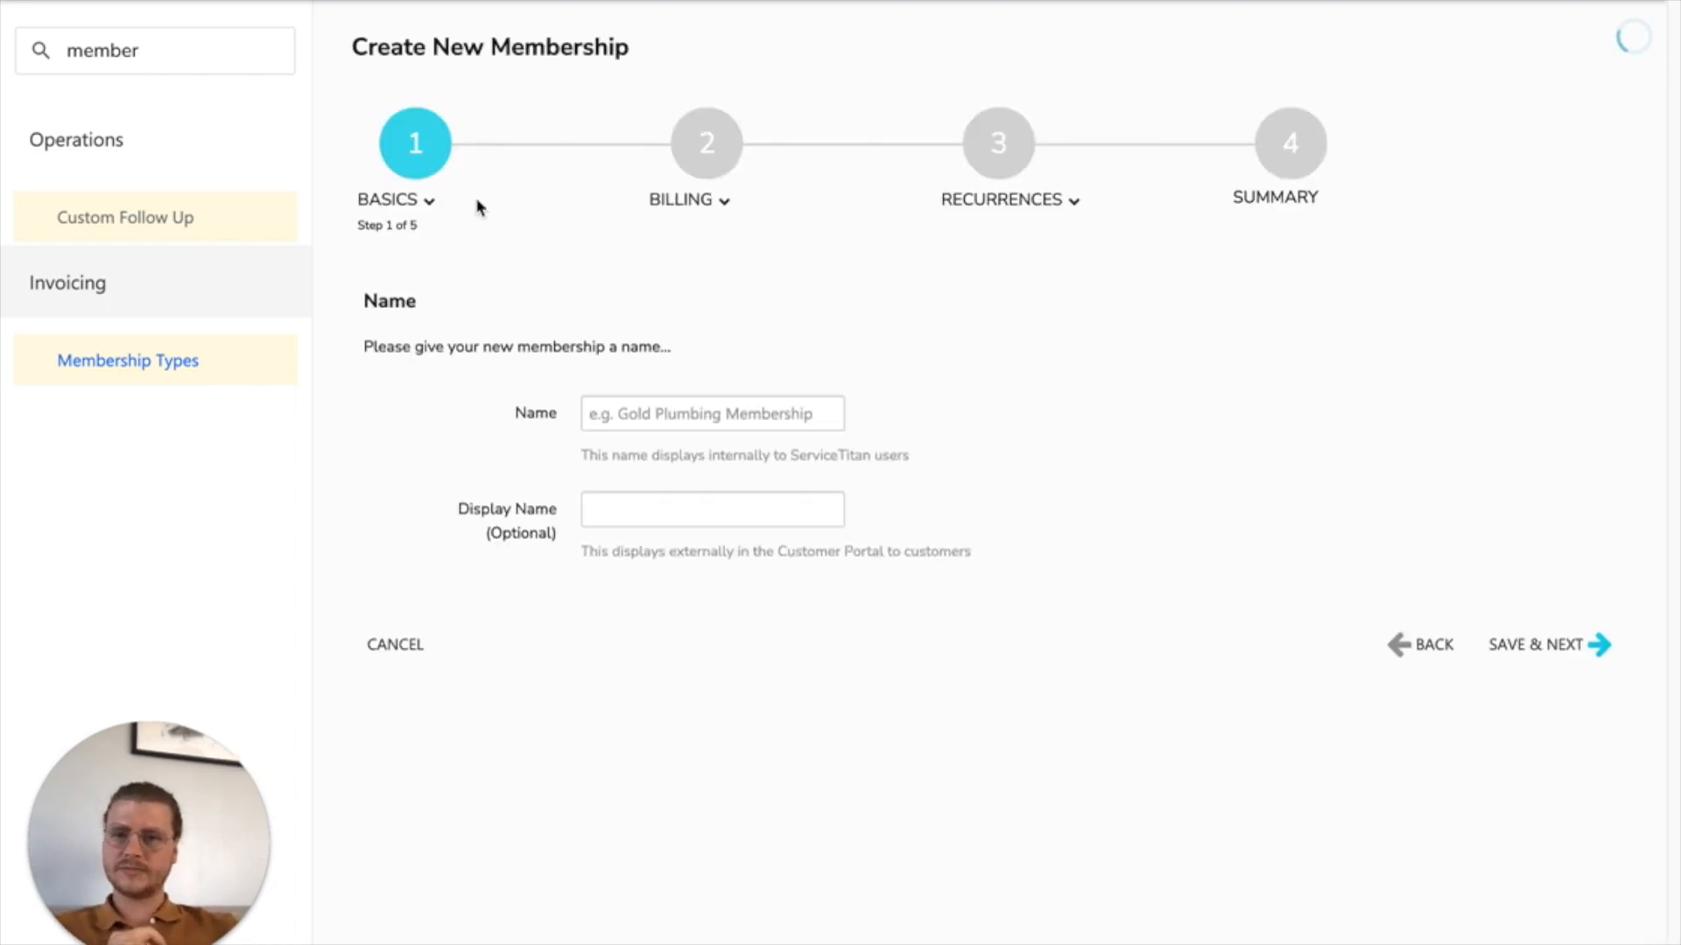
{"action": "left_click", "coordinate": [688, 408]}
{"action": "type", "text": "G"}
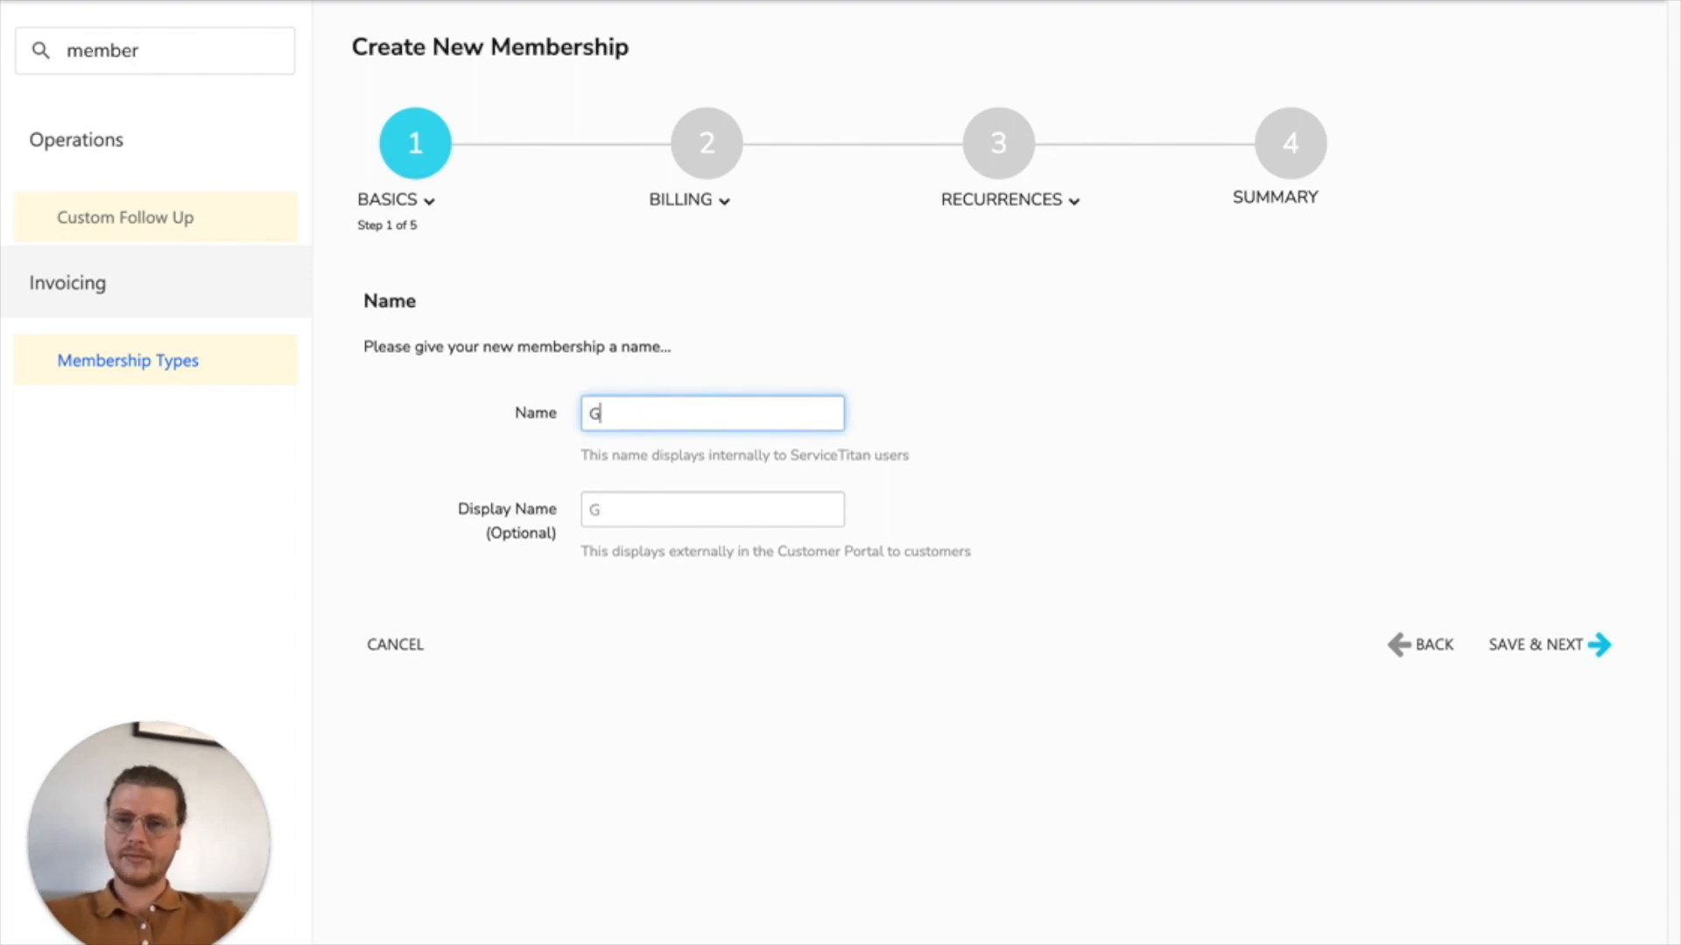
{"action": "type", "text": "old Plumbing Memebr"}
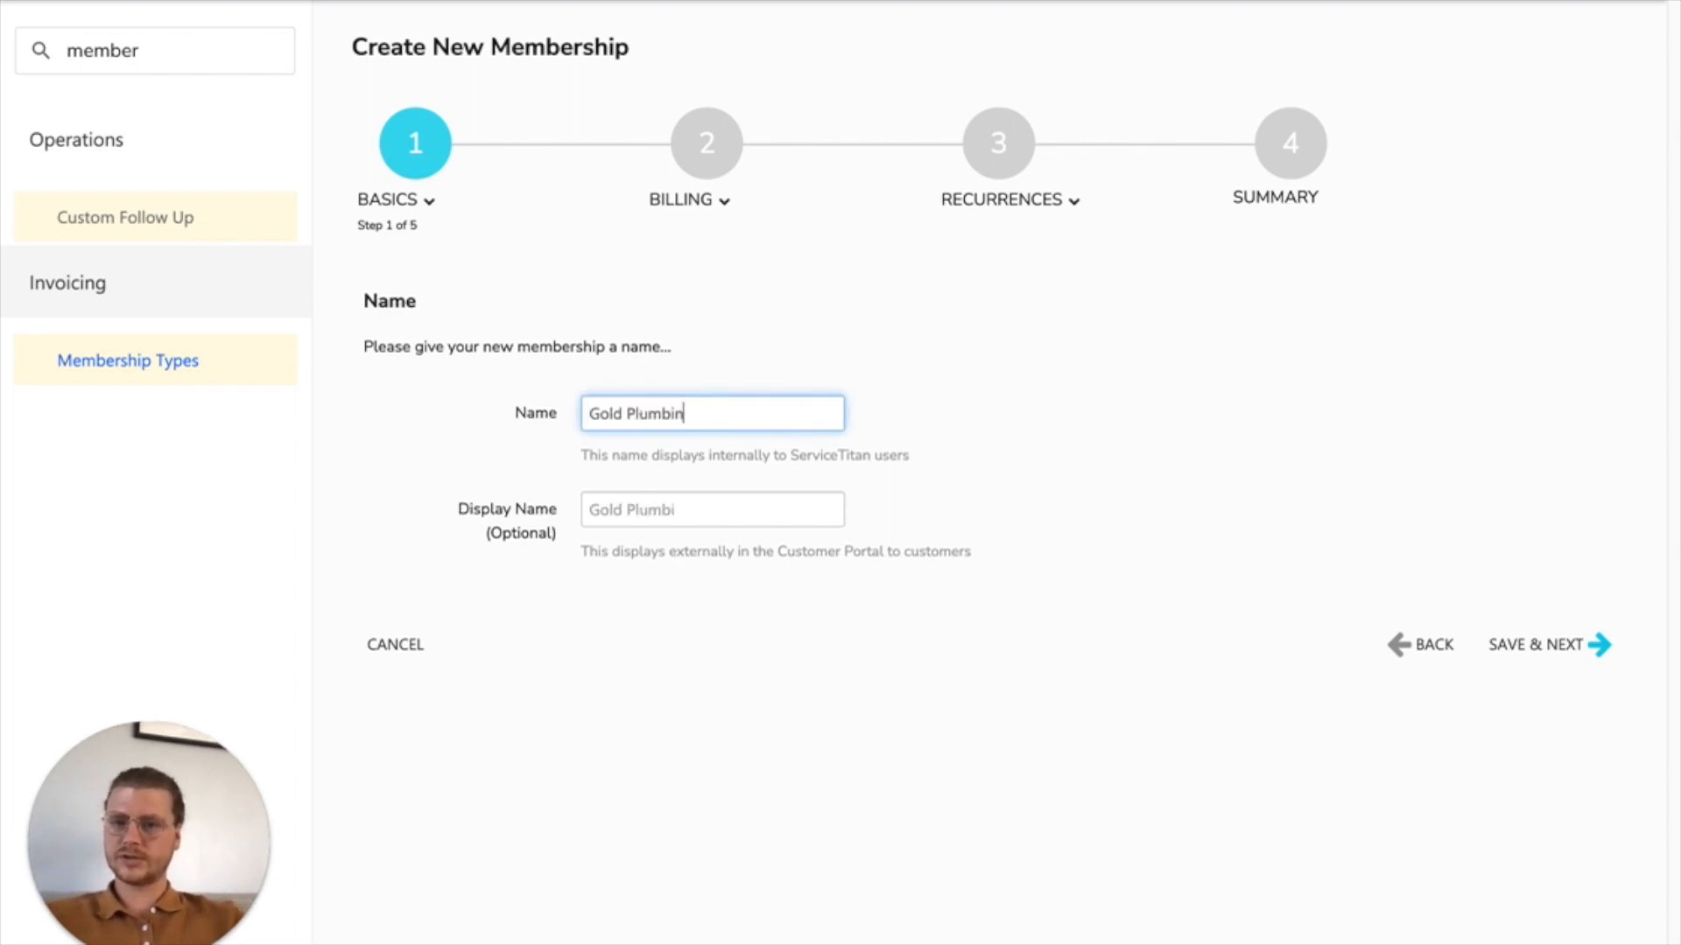
{"action": "key", "text": "BackSpace"}
{"action": "key", "text": "BackSpace"}
{"action": "key", "text": "BackSpace"}
{"action": "type", "text": "ber"}
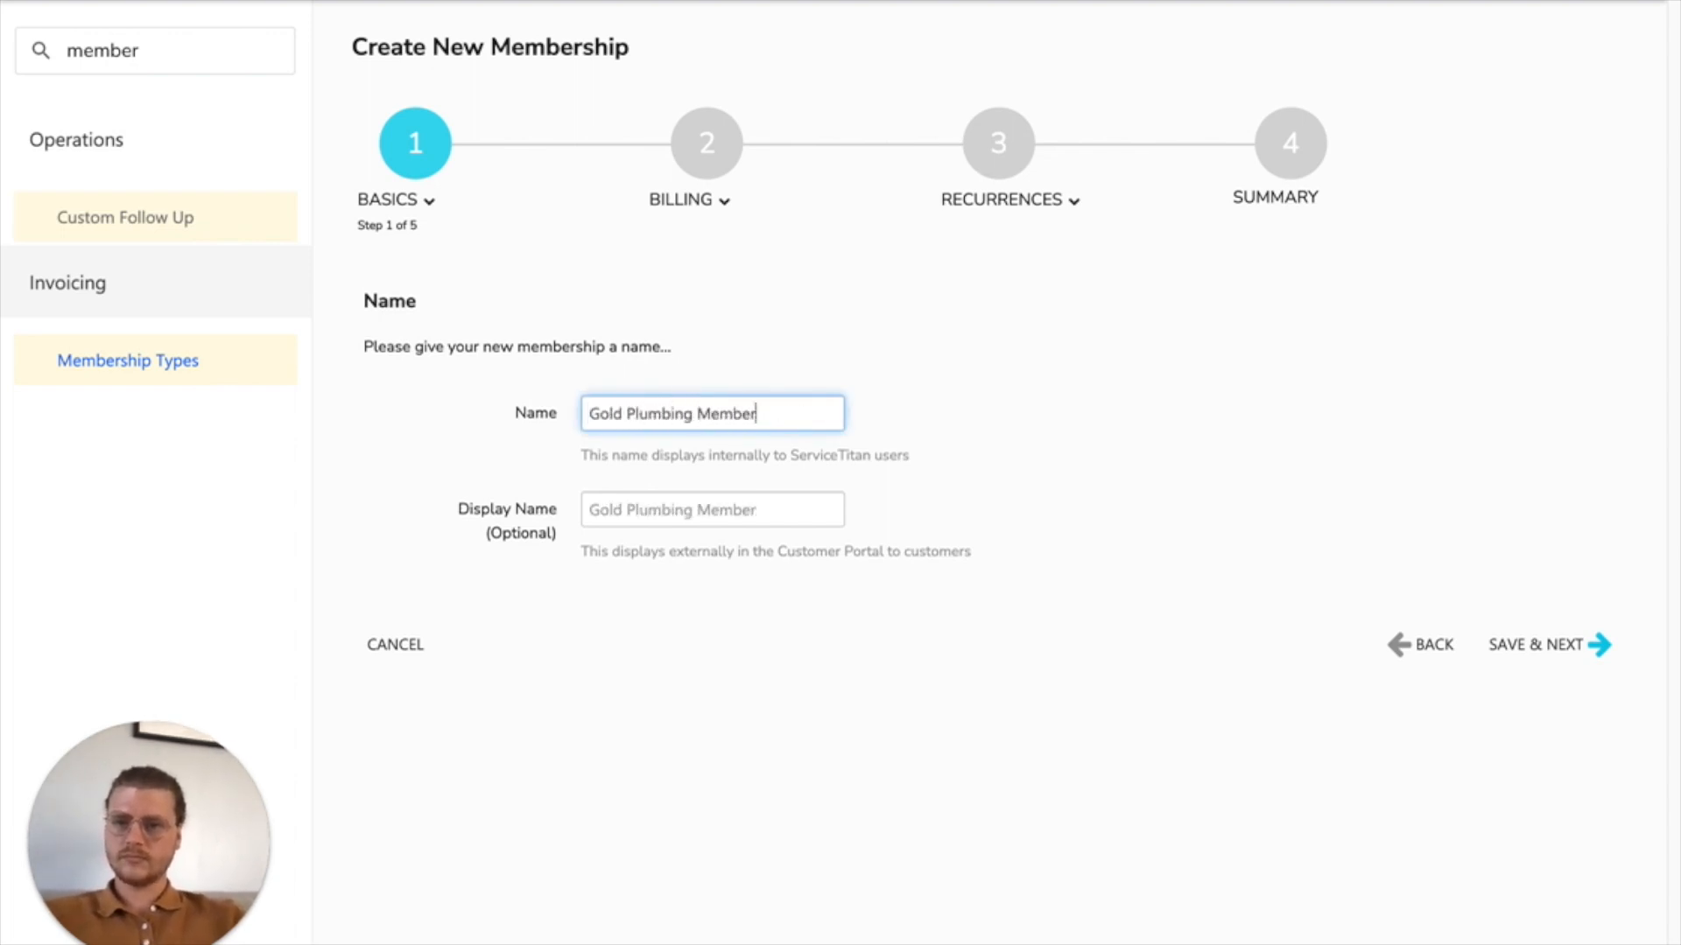
{"action": "type", "text": "ship"}
{"action": "left_click", "coordinate": [1578, 643]}
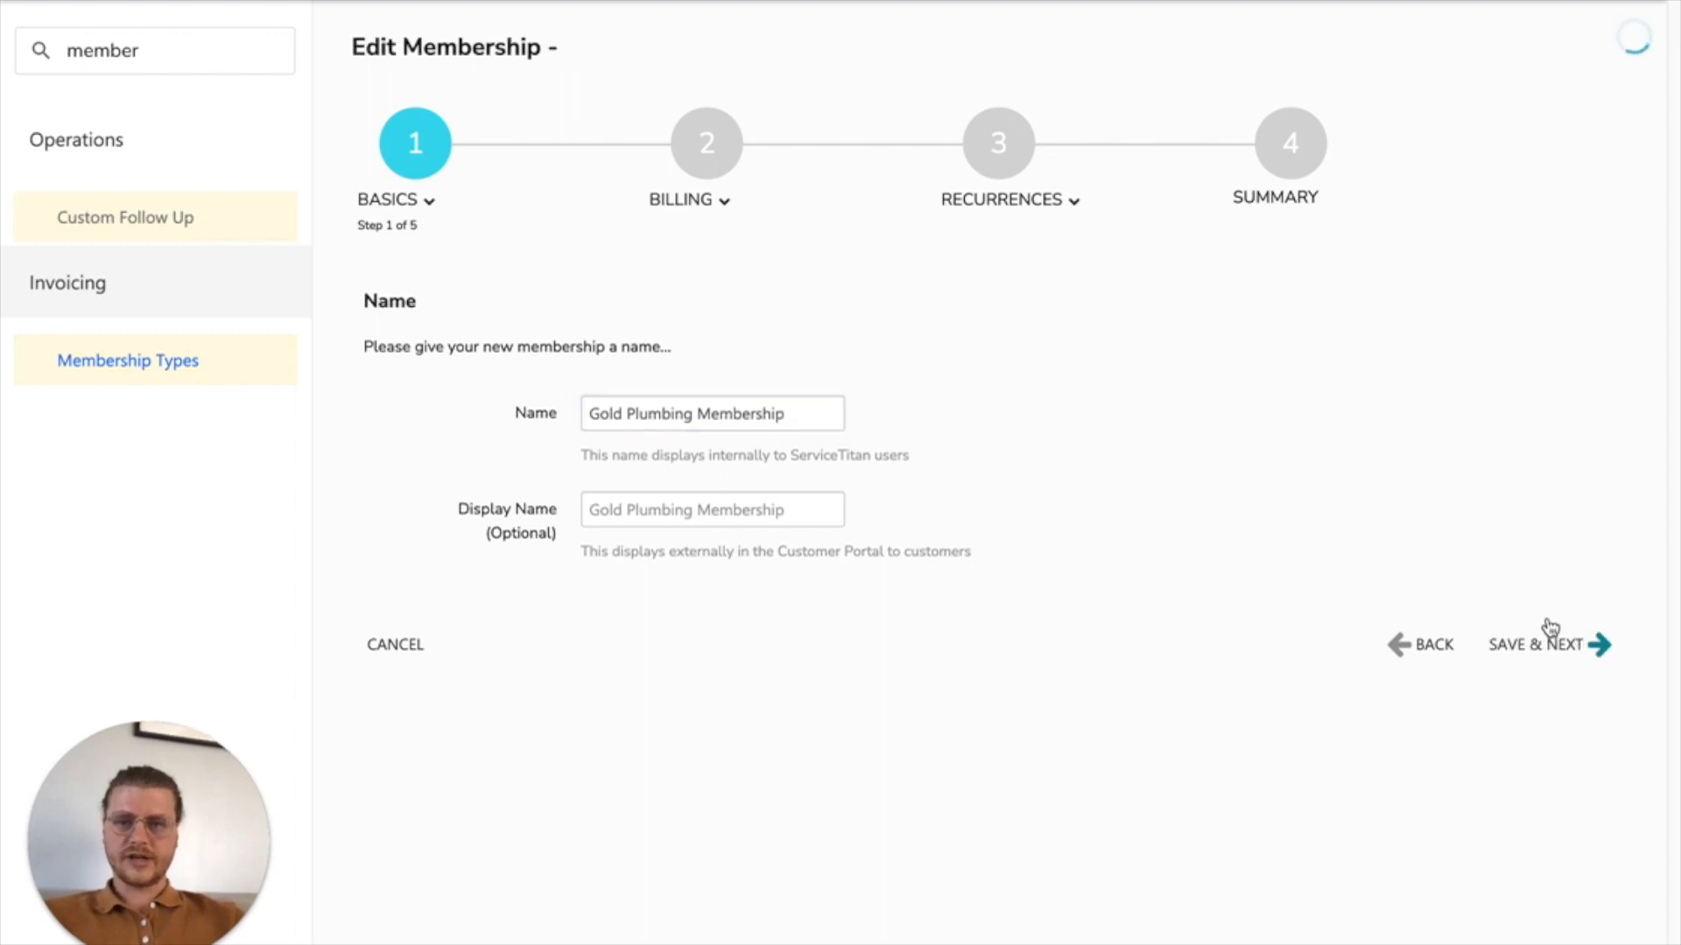
Step: Assign the existing Maintenance tag to the membership and save the tags stage
{"action": "left_click", "coordinate": [735, 420]}
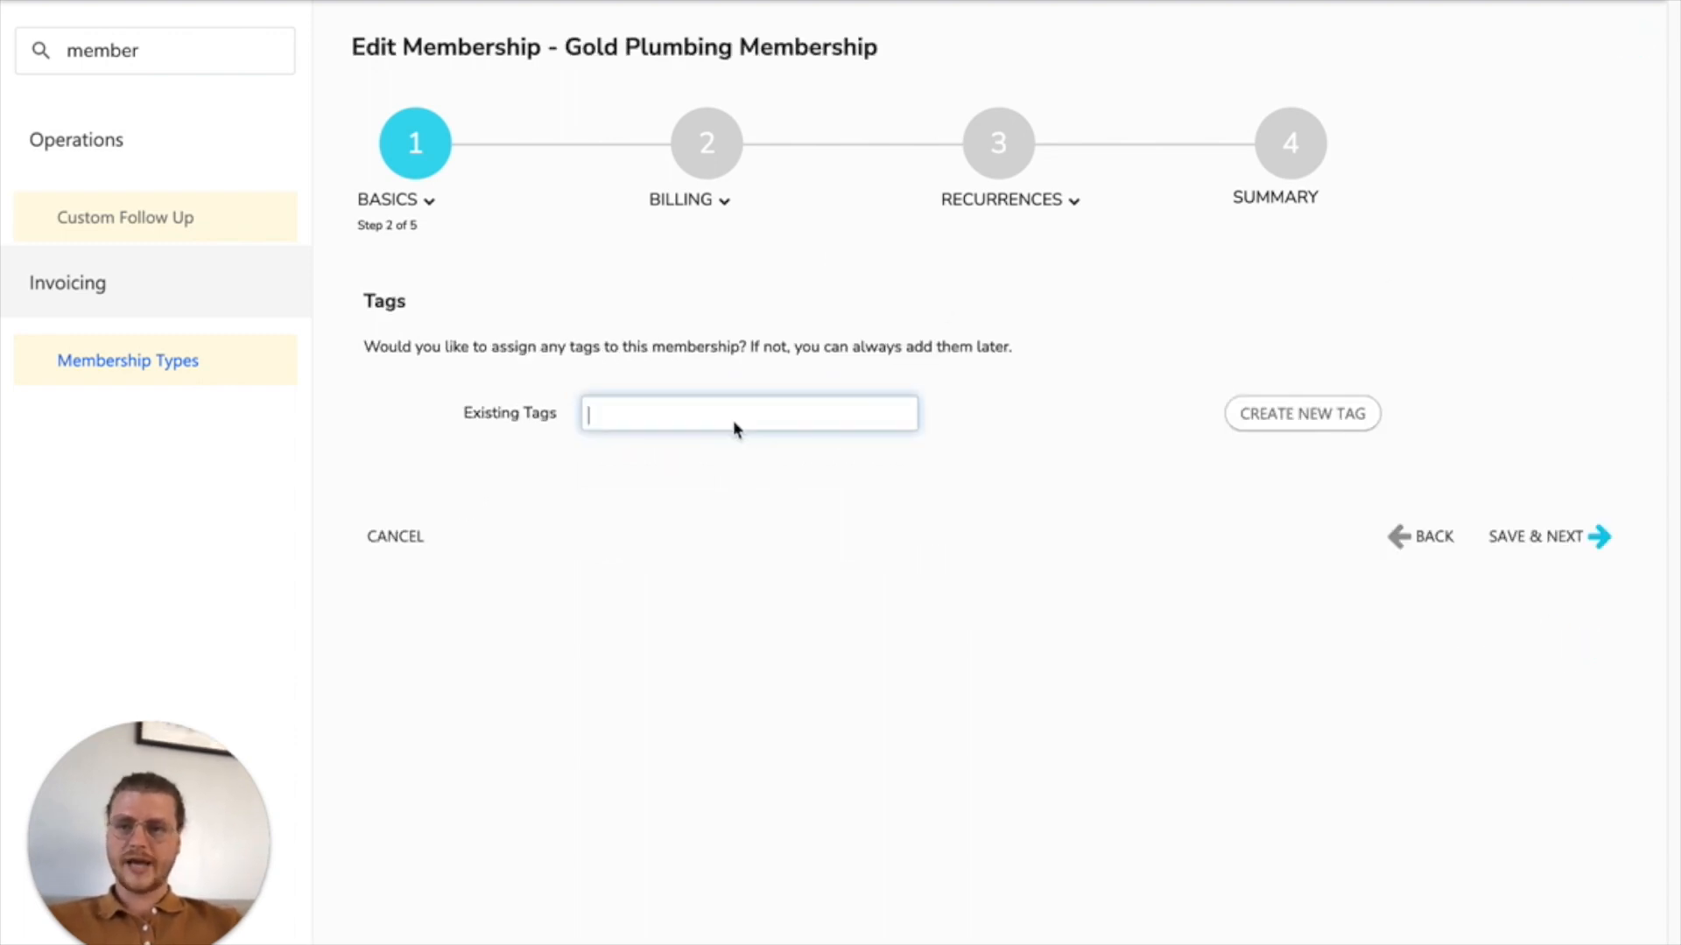
{"action": "type", "text": "main"}
{"action": "left_click", "coordinate": [674, 450]}
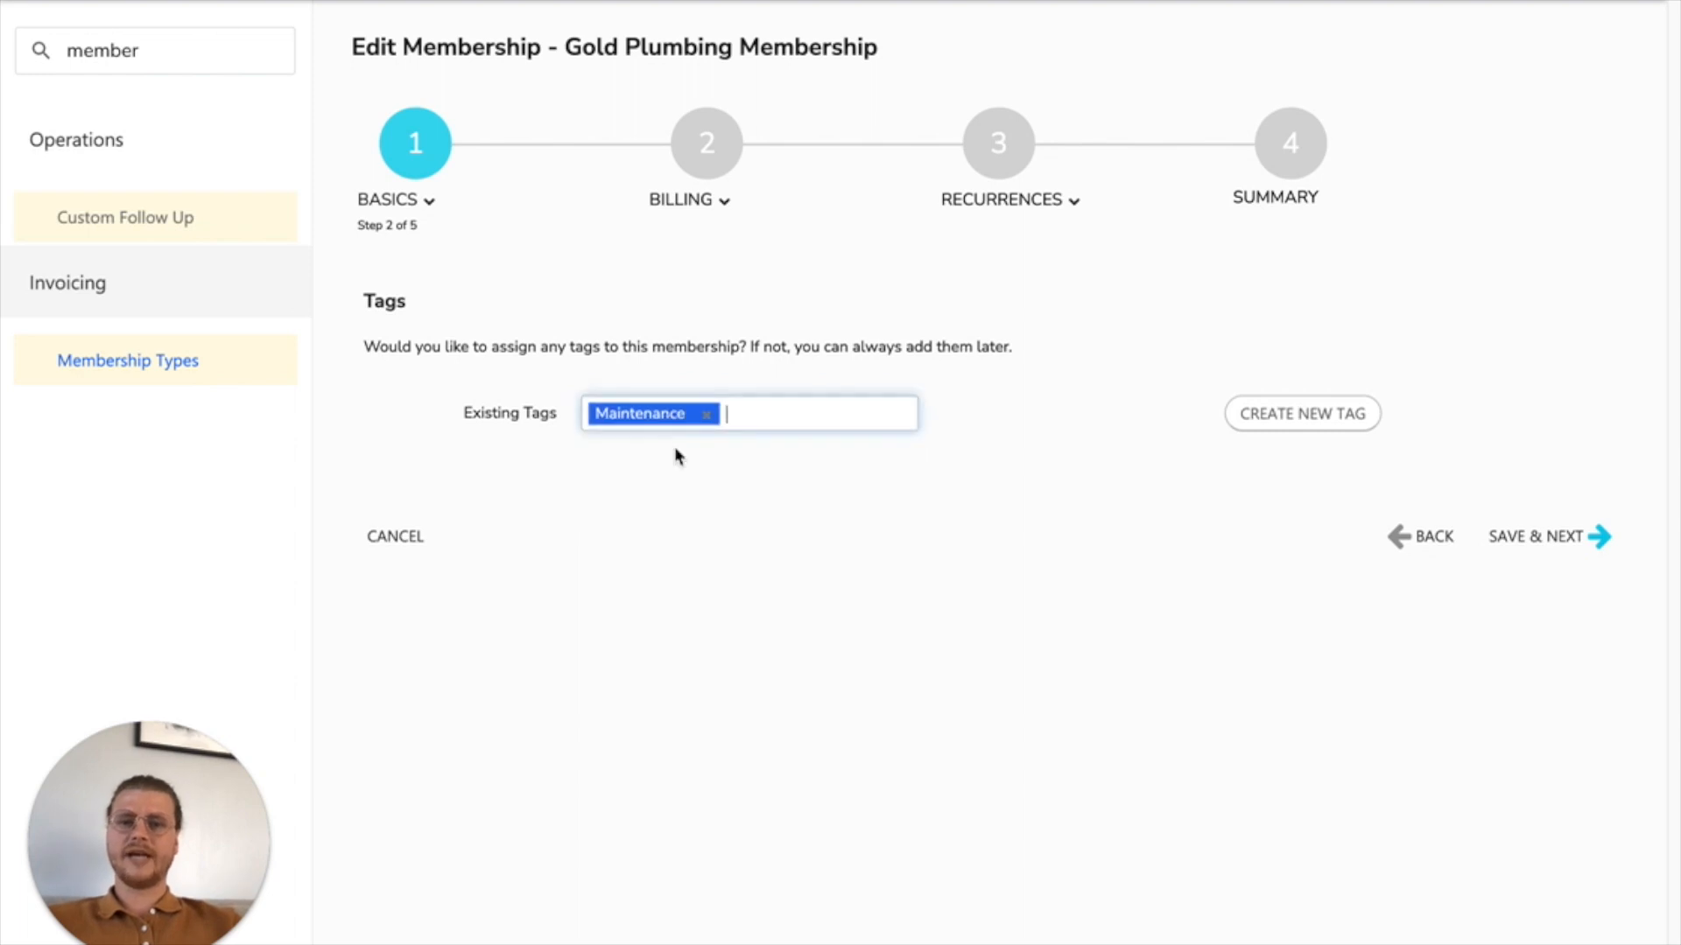
{"action": "left_click", "coordinate": [1564, 528]}
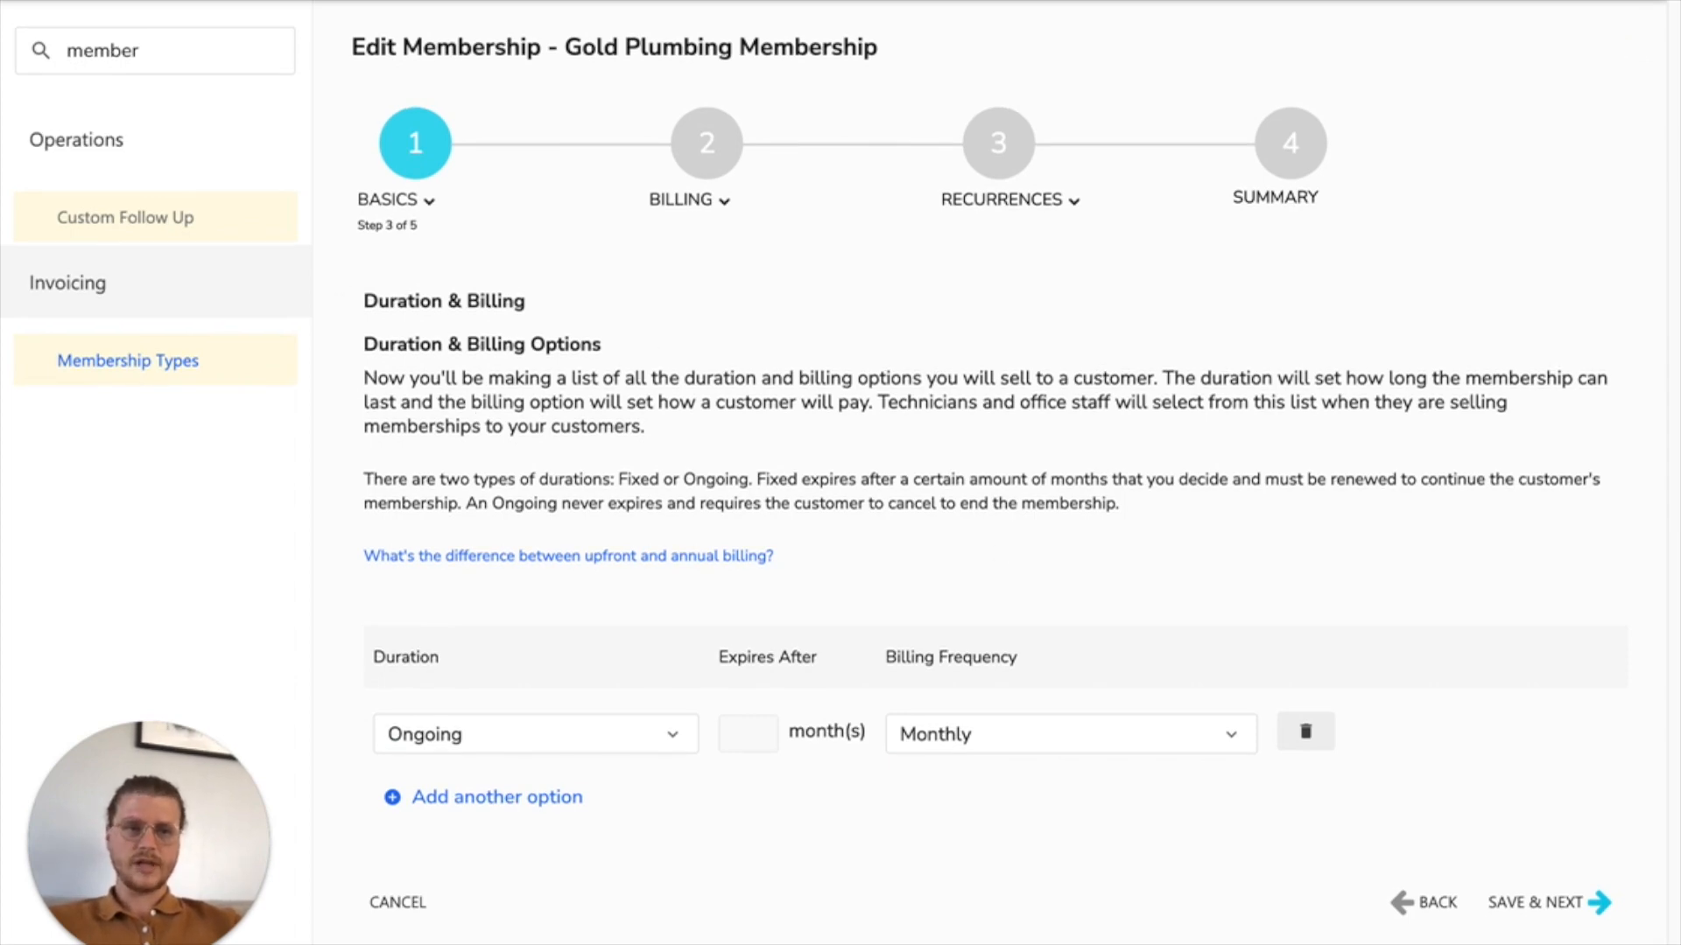
Step: Set the membership's duration option to Fixed, expiring after 12 months
{"action": "left_click_drag", "start_coordinate": [1680, 429], "coordinate": [1680, 179]}
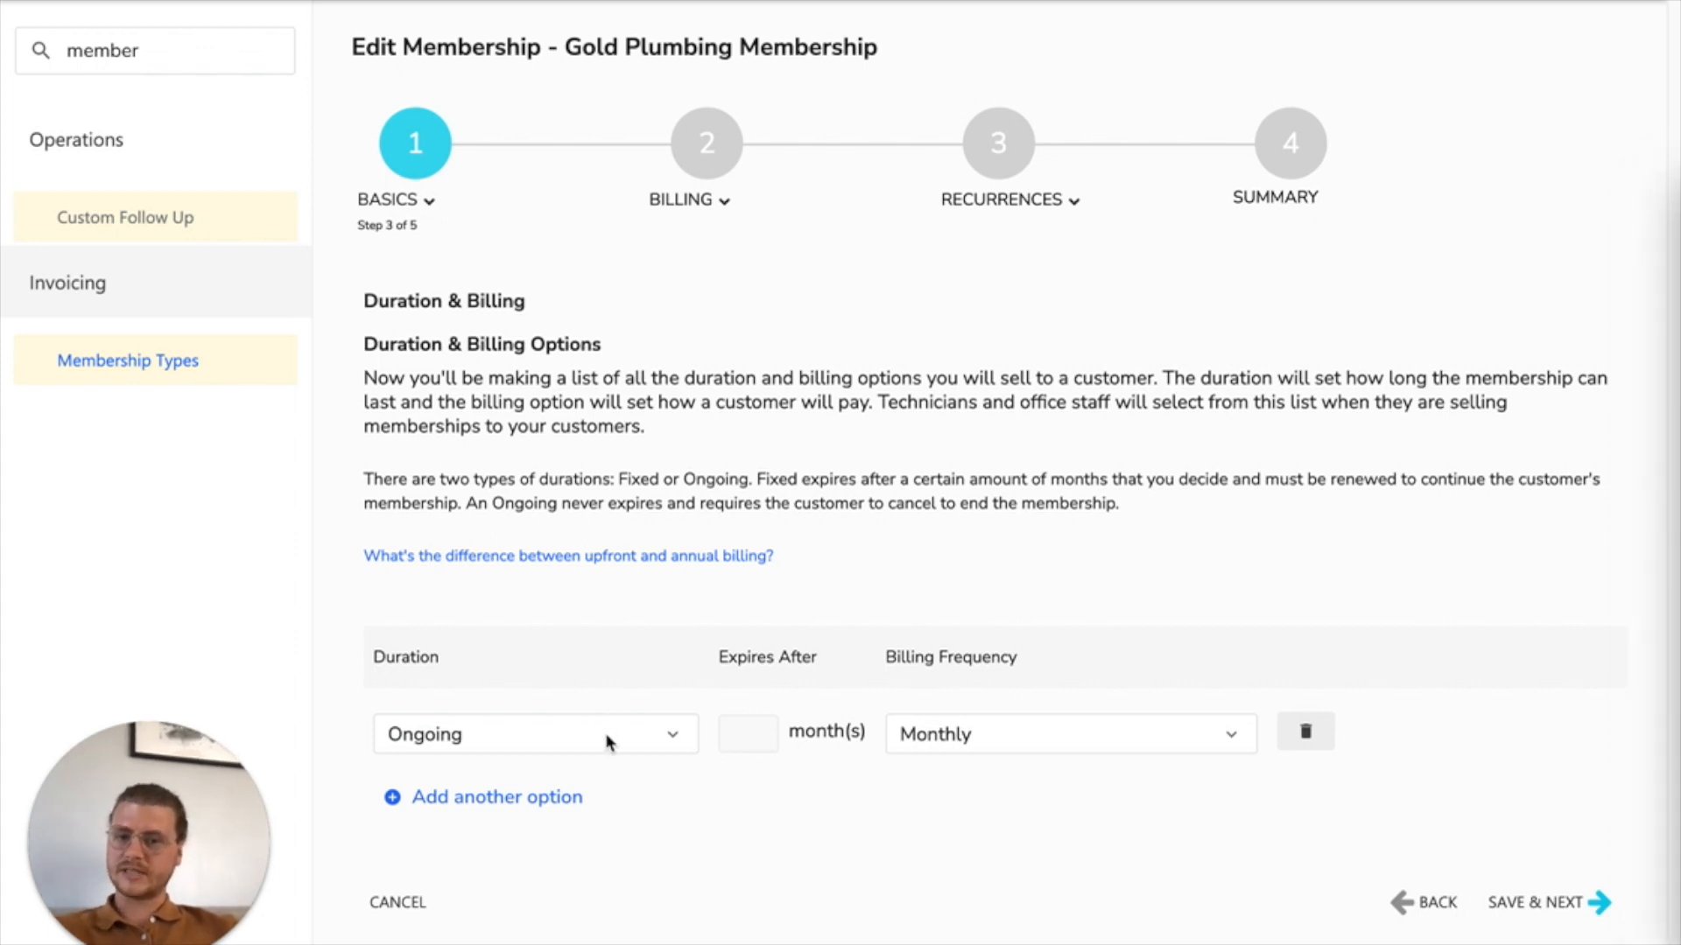
{"action": "left_click", "coordinate": [665, 738]}
{"action": "left_click", "coordinate": [546, 800]}
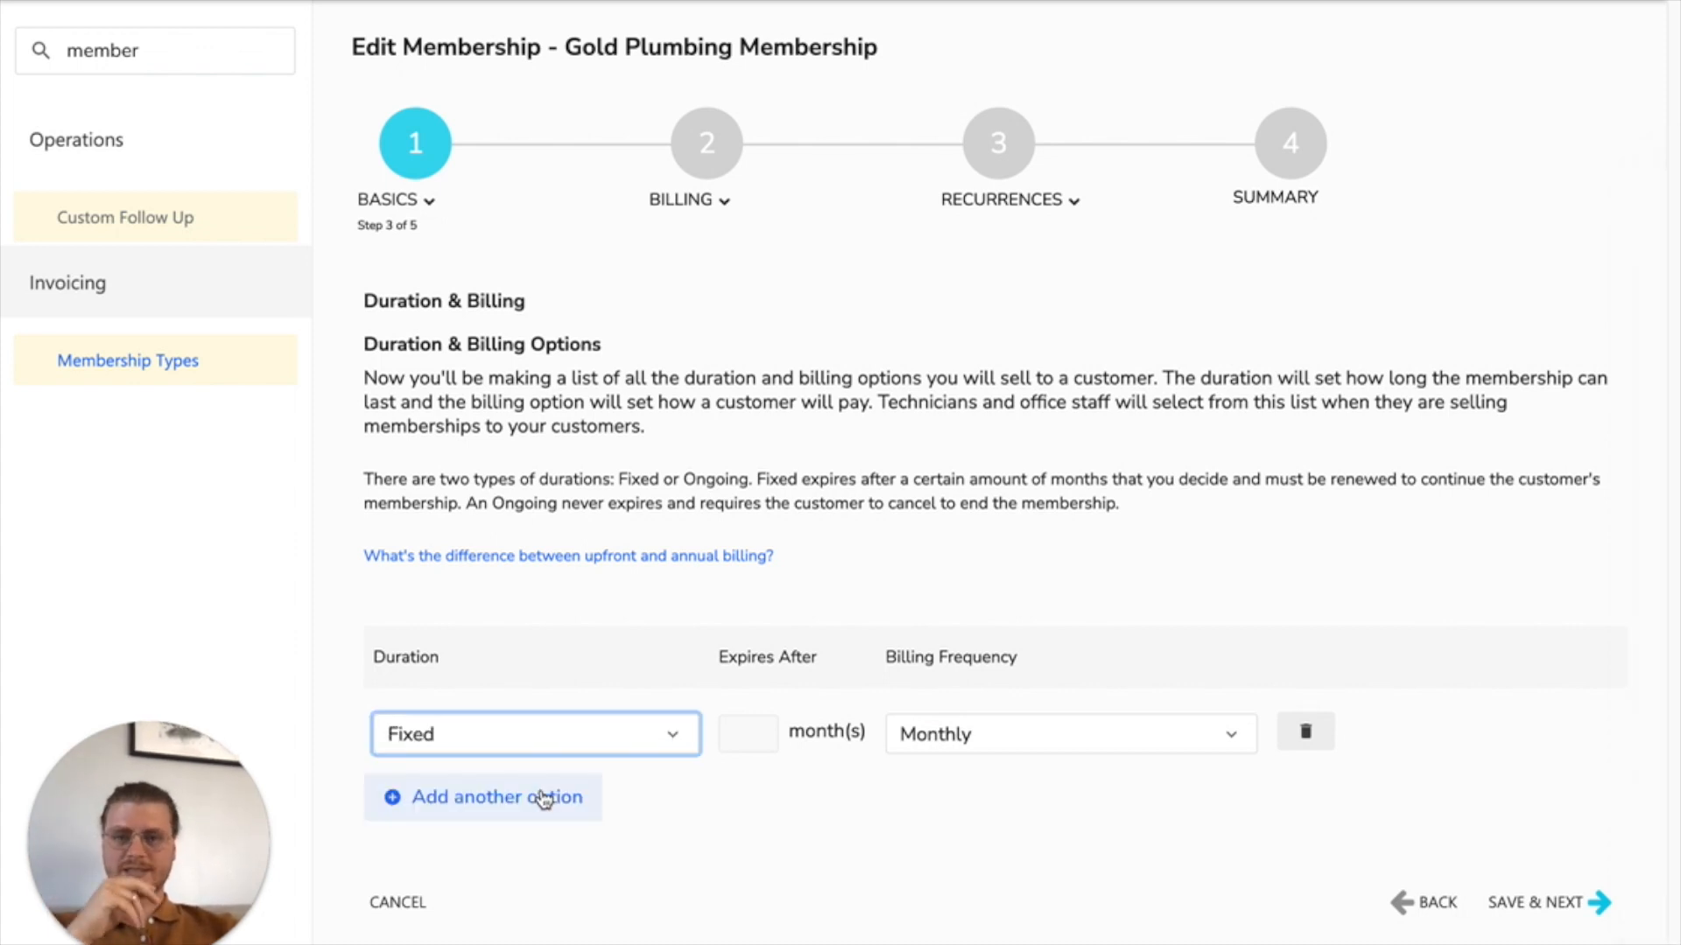
{"action": "left_click", "coordinate": [993, 741]}
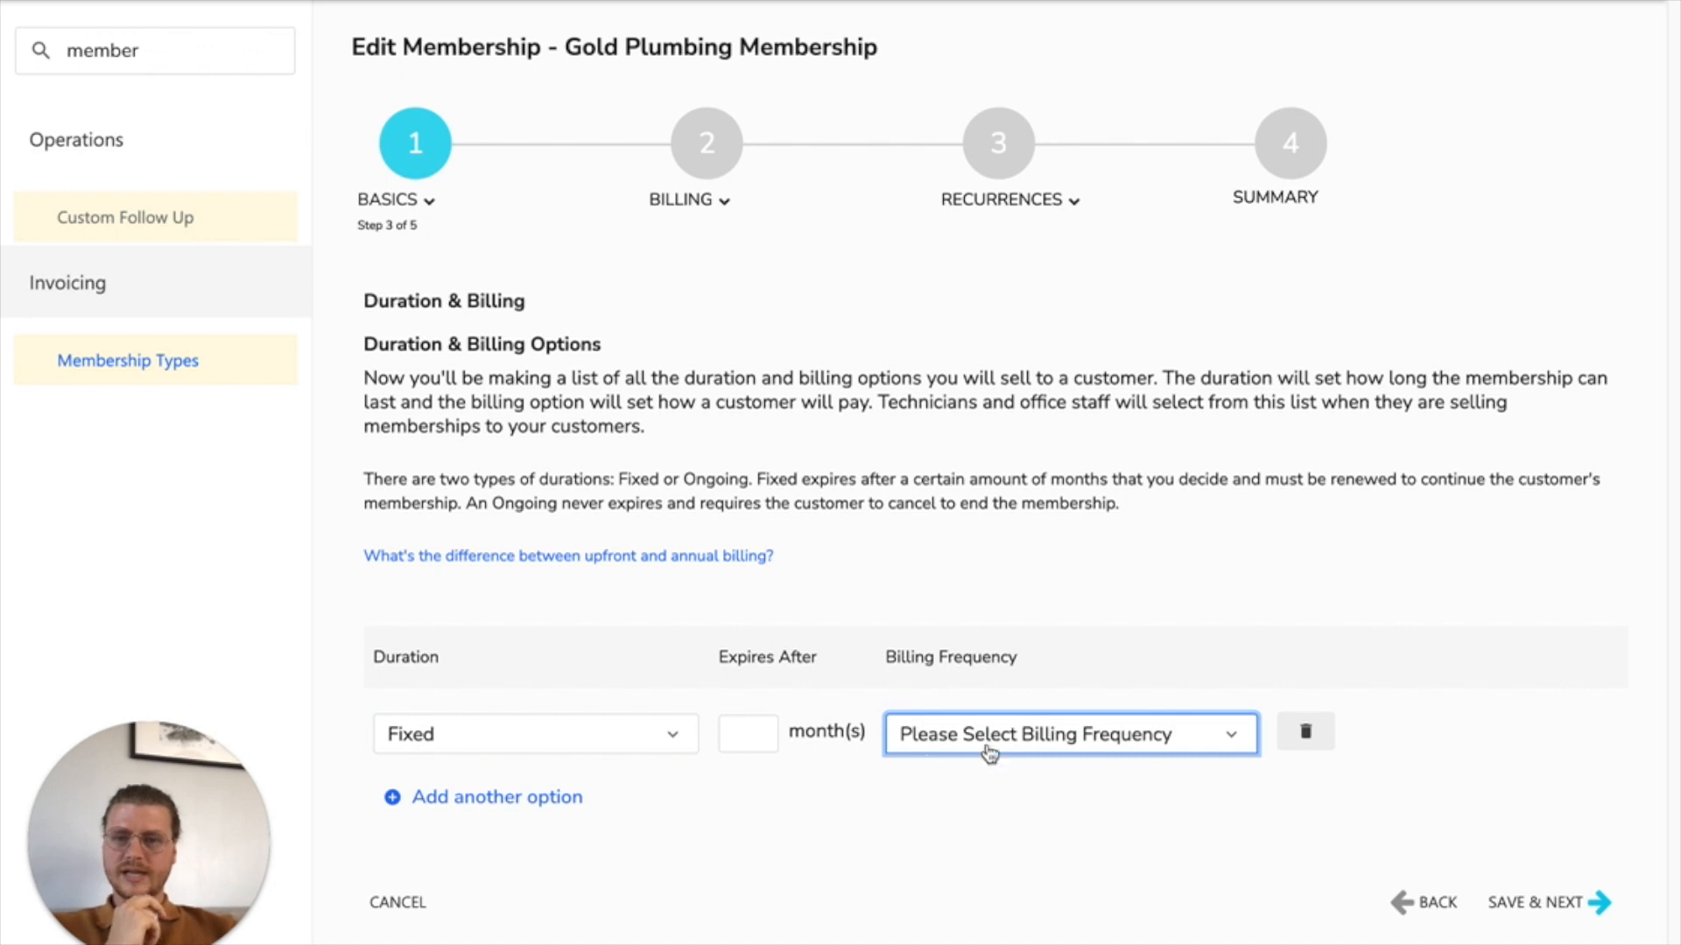
{"action": "left_click", "coordinate": [1234, 738]}
{"action": "left_click", "coordinate": [739, 734]}
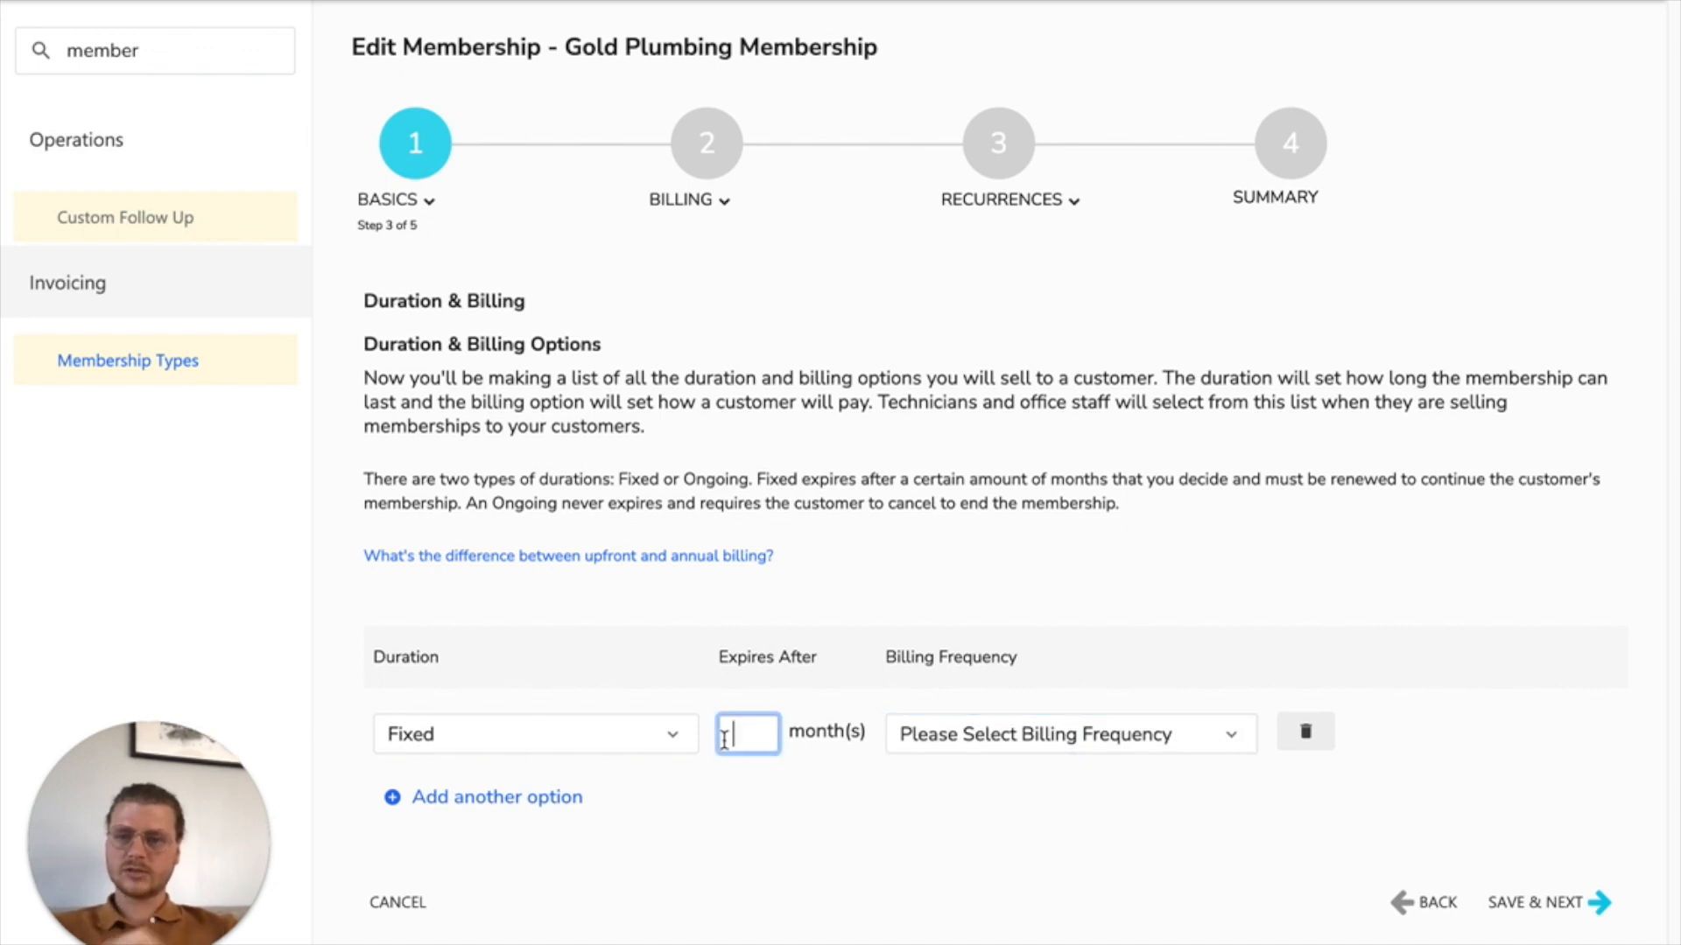
{"action": "type", "text": "12"}
{"action": "left_click", "coordinate": [778, 814]}
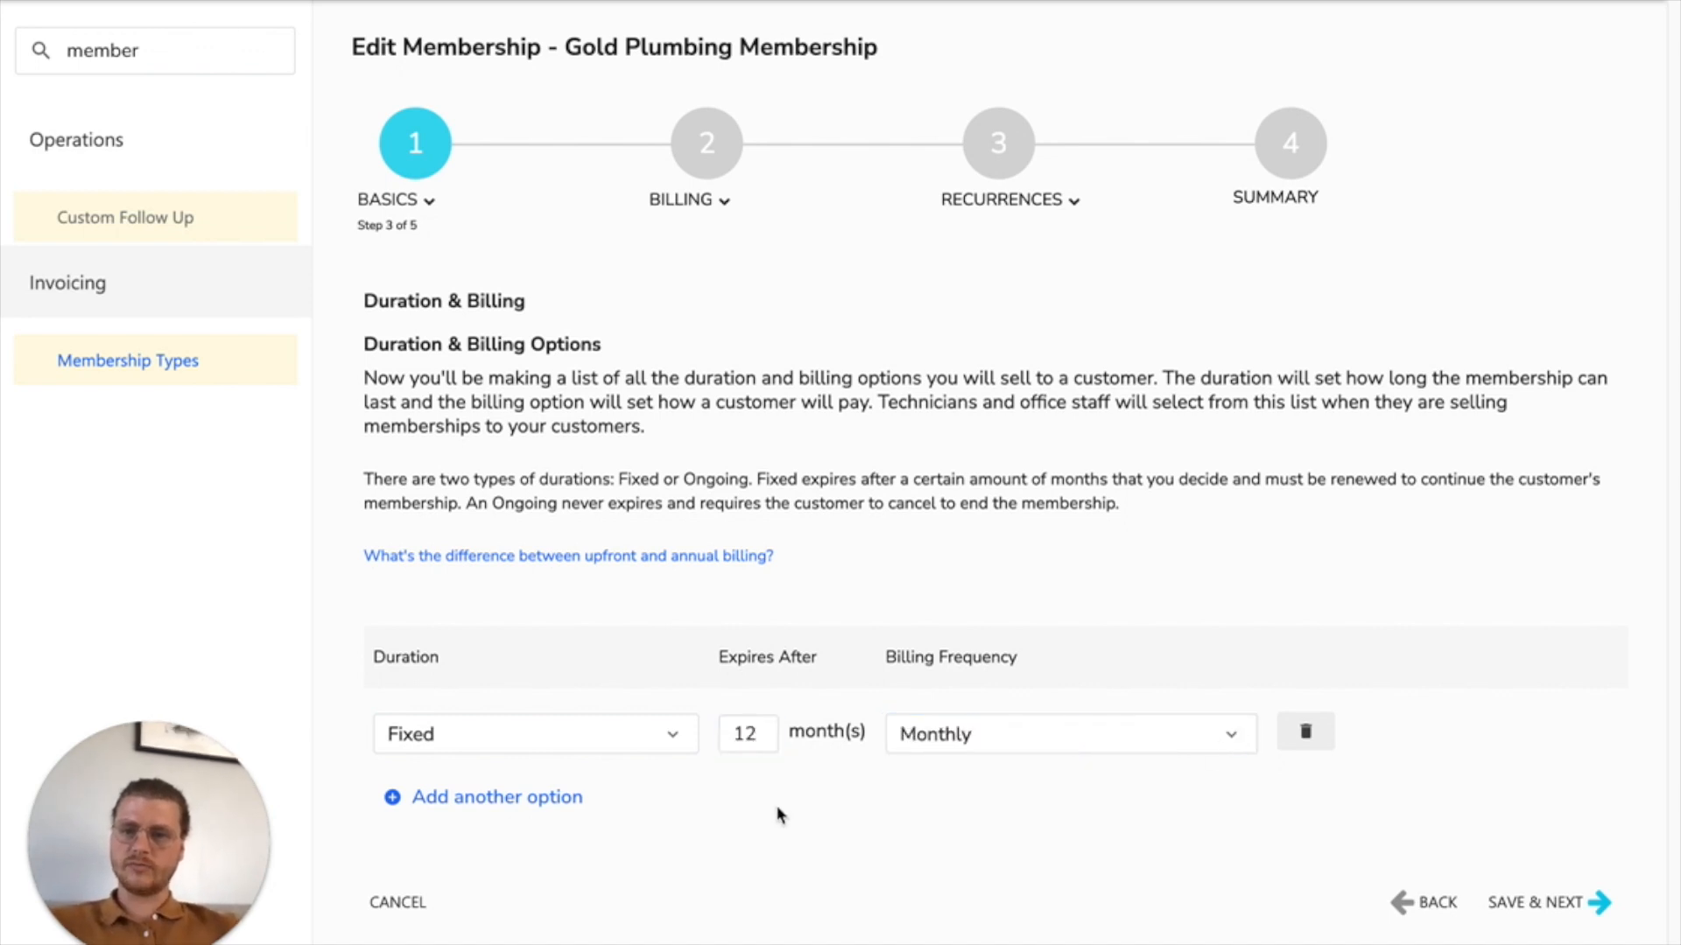
Step: Set the duration option's billing frequency to Annually and save the duration and billing stage
{"action": "left_click", "coordinate": [1044, 750]}
{"action": "left_click", "coordinate": [997, 698]}
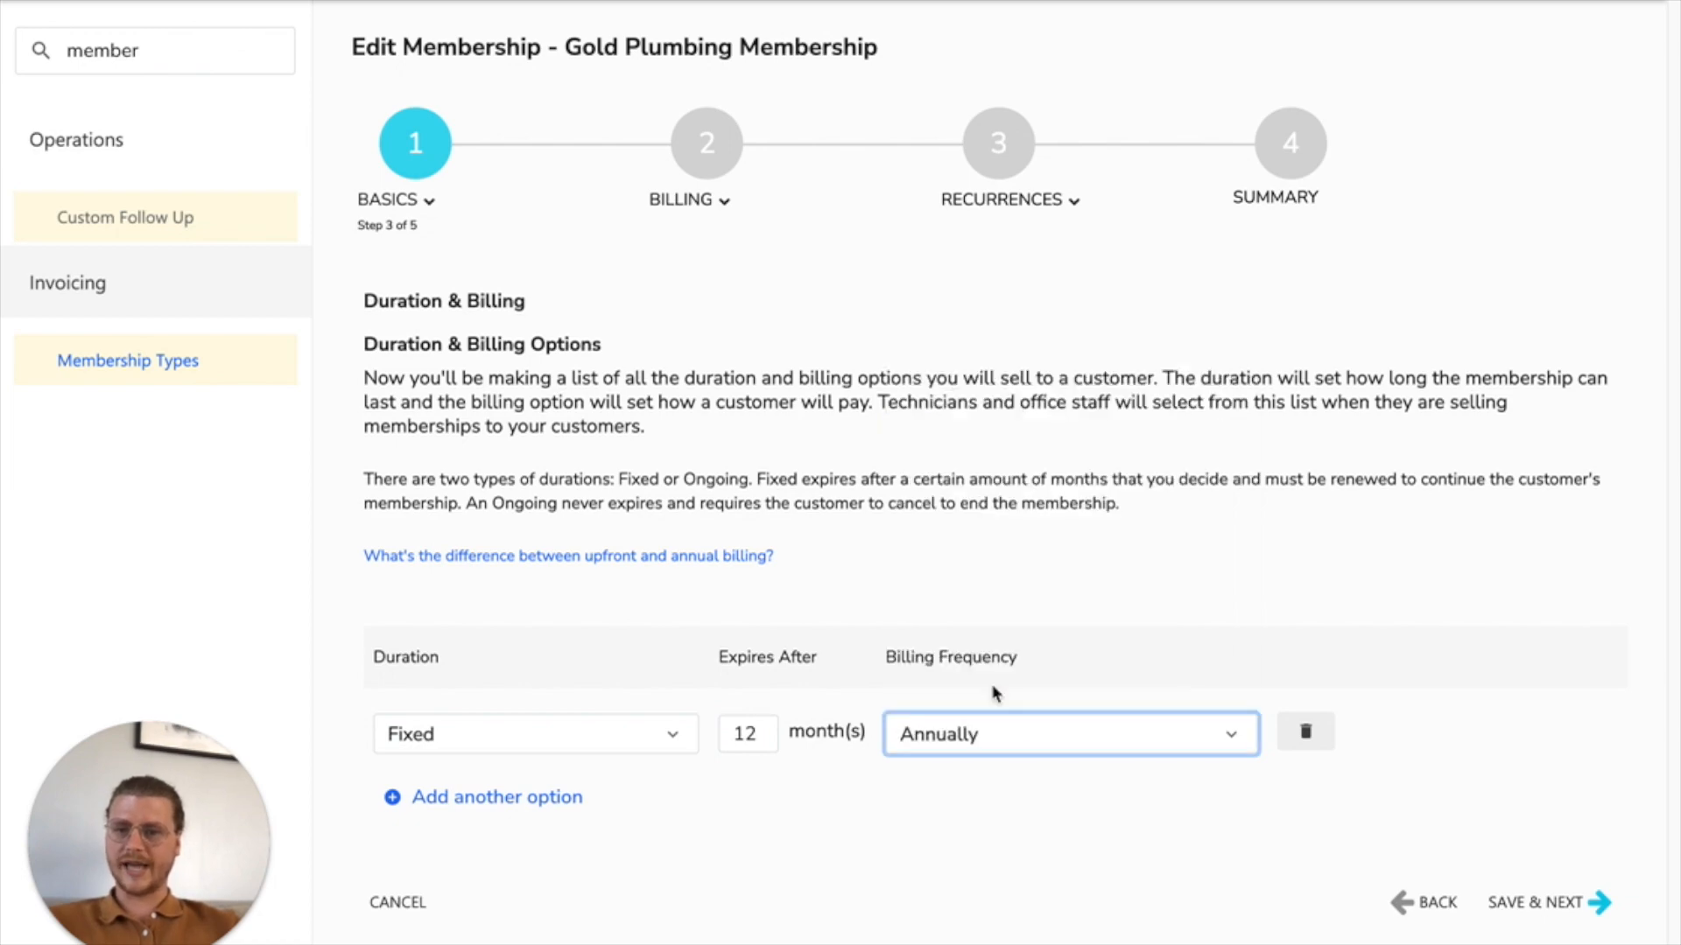
{"action": "left_click", "coordinate": [899, 566]}
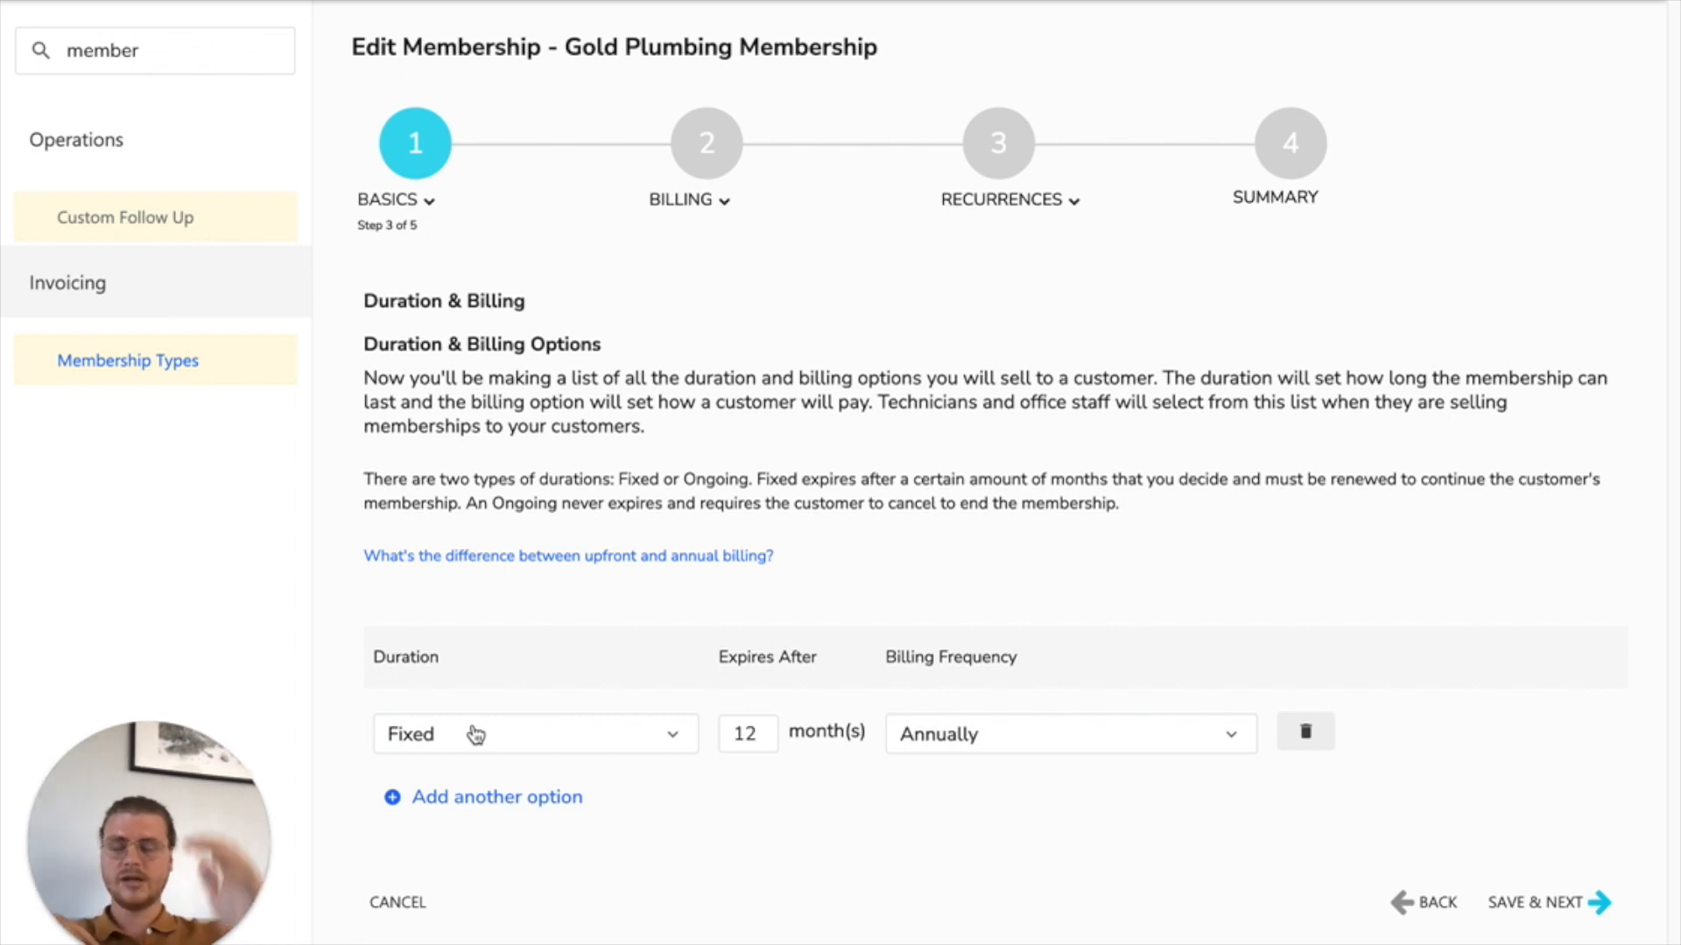
{"action": "left_click", "coordinate": [757, 735]}
{"action": "left_click", "coordinate": [966, 839]}
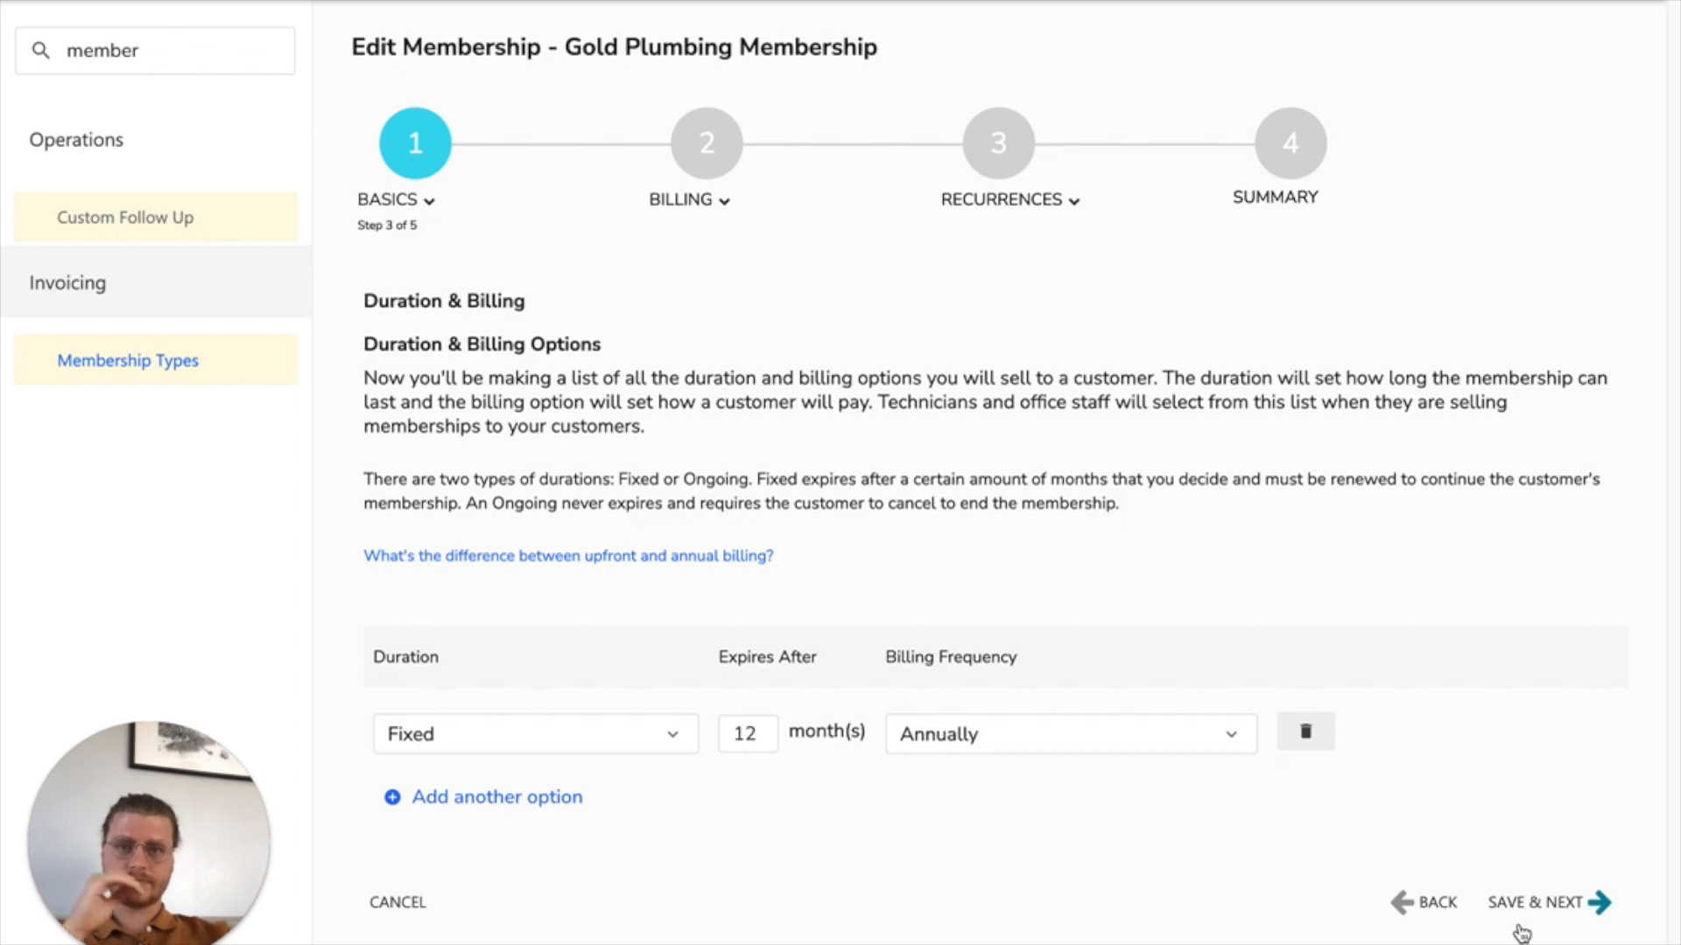
{"action": "left_click", "coordinate": [1591, 912]}
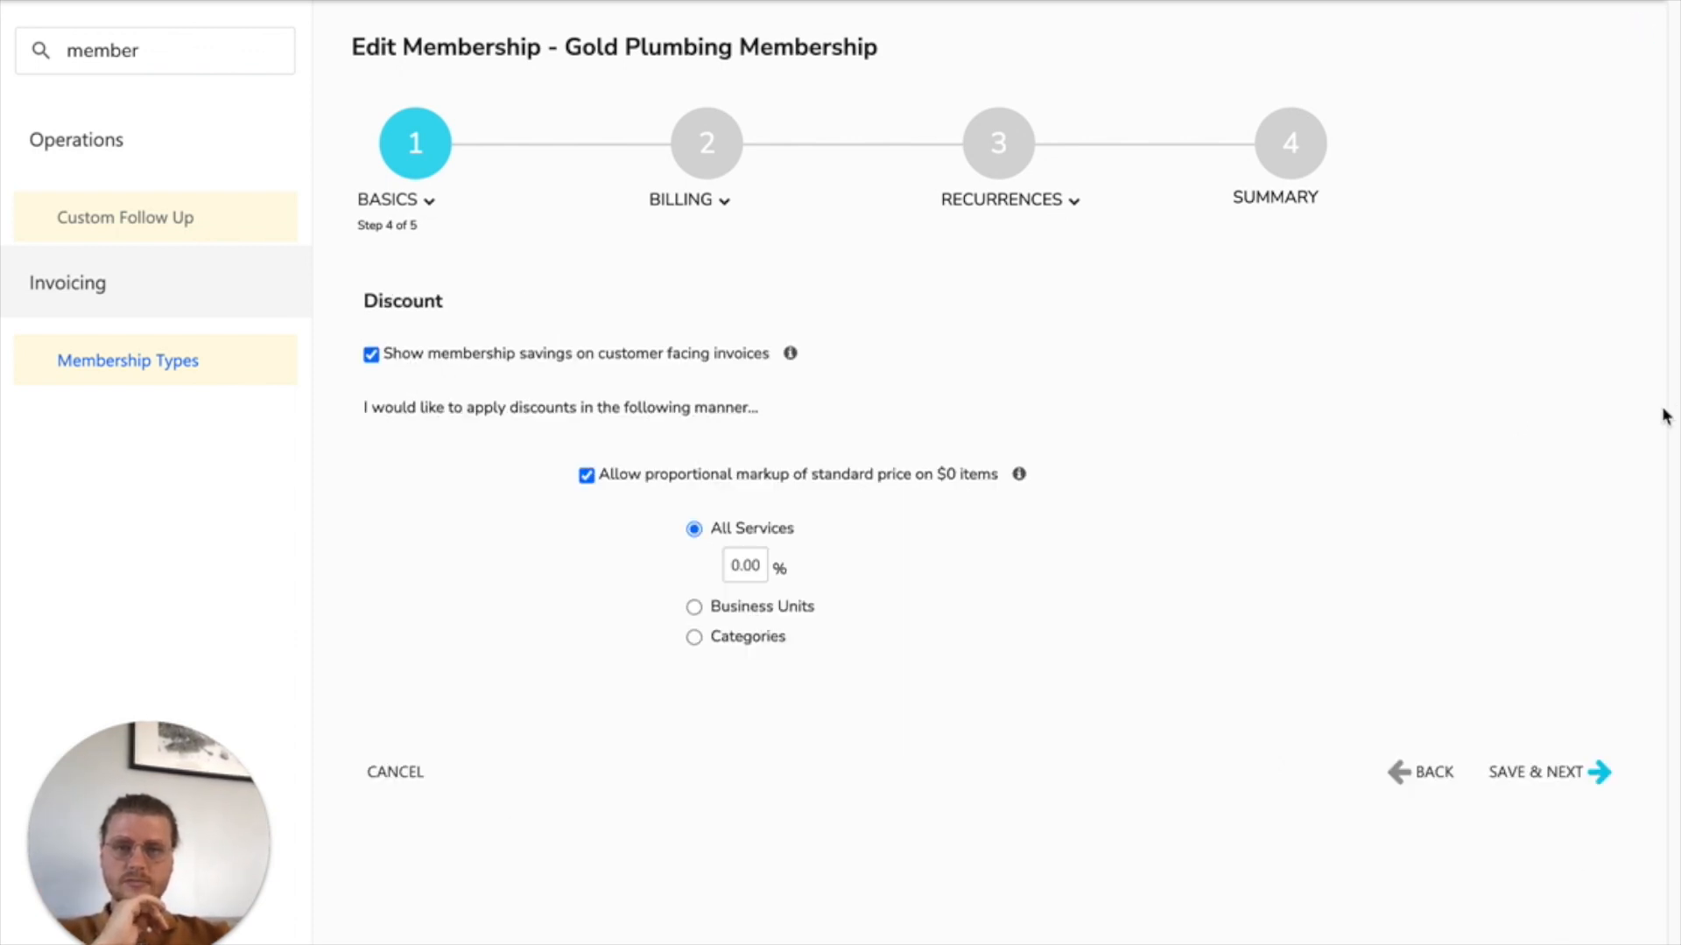
Step: Check the discount requirement in the note and save a 10% membership discount for all services
{"action": "left_click_drag", "start_coordinate": [1676, 201], "coordinate": [746, 298]}
{"action": "left_click_drag", "start_coordinate": [967, 415], "coordinate": [590, 417]}
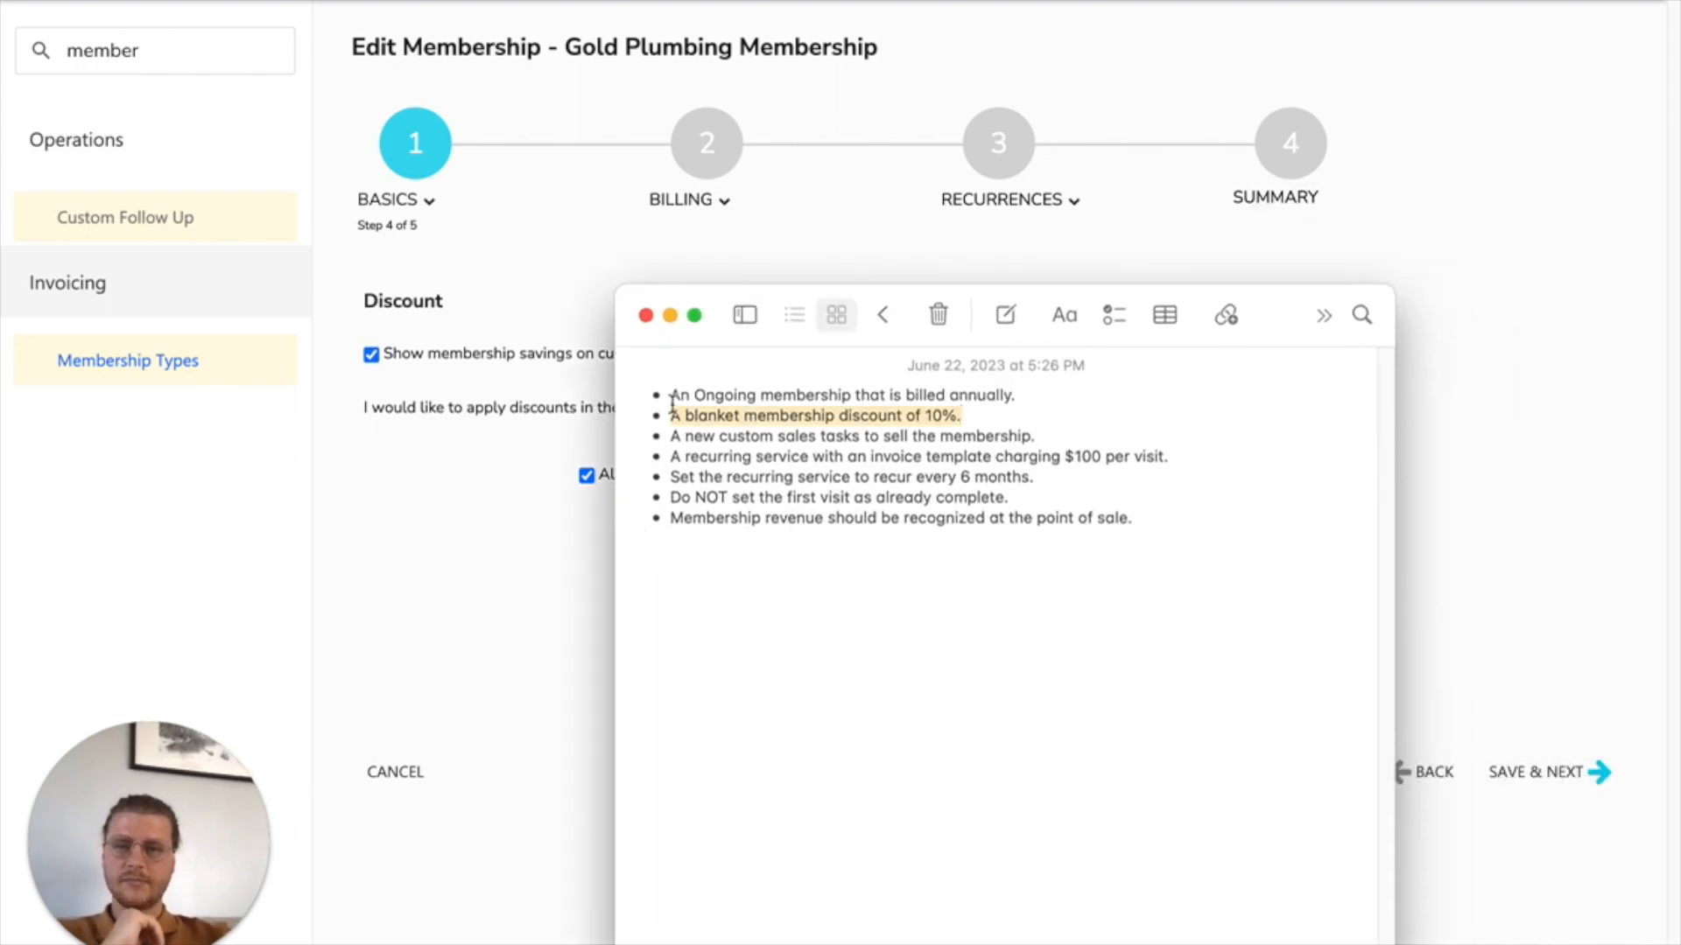
{"action": "left_click_drag", "start_coordinate": [775, 300], "coordinate": [1678, 232]}
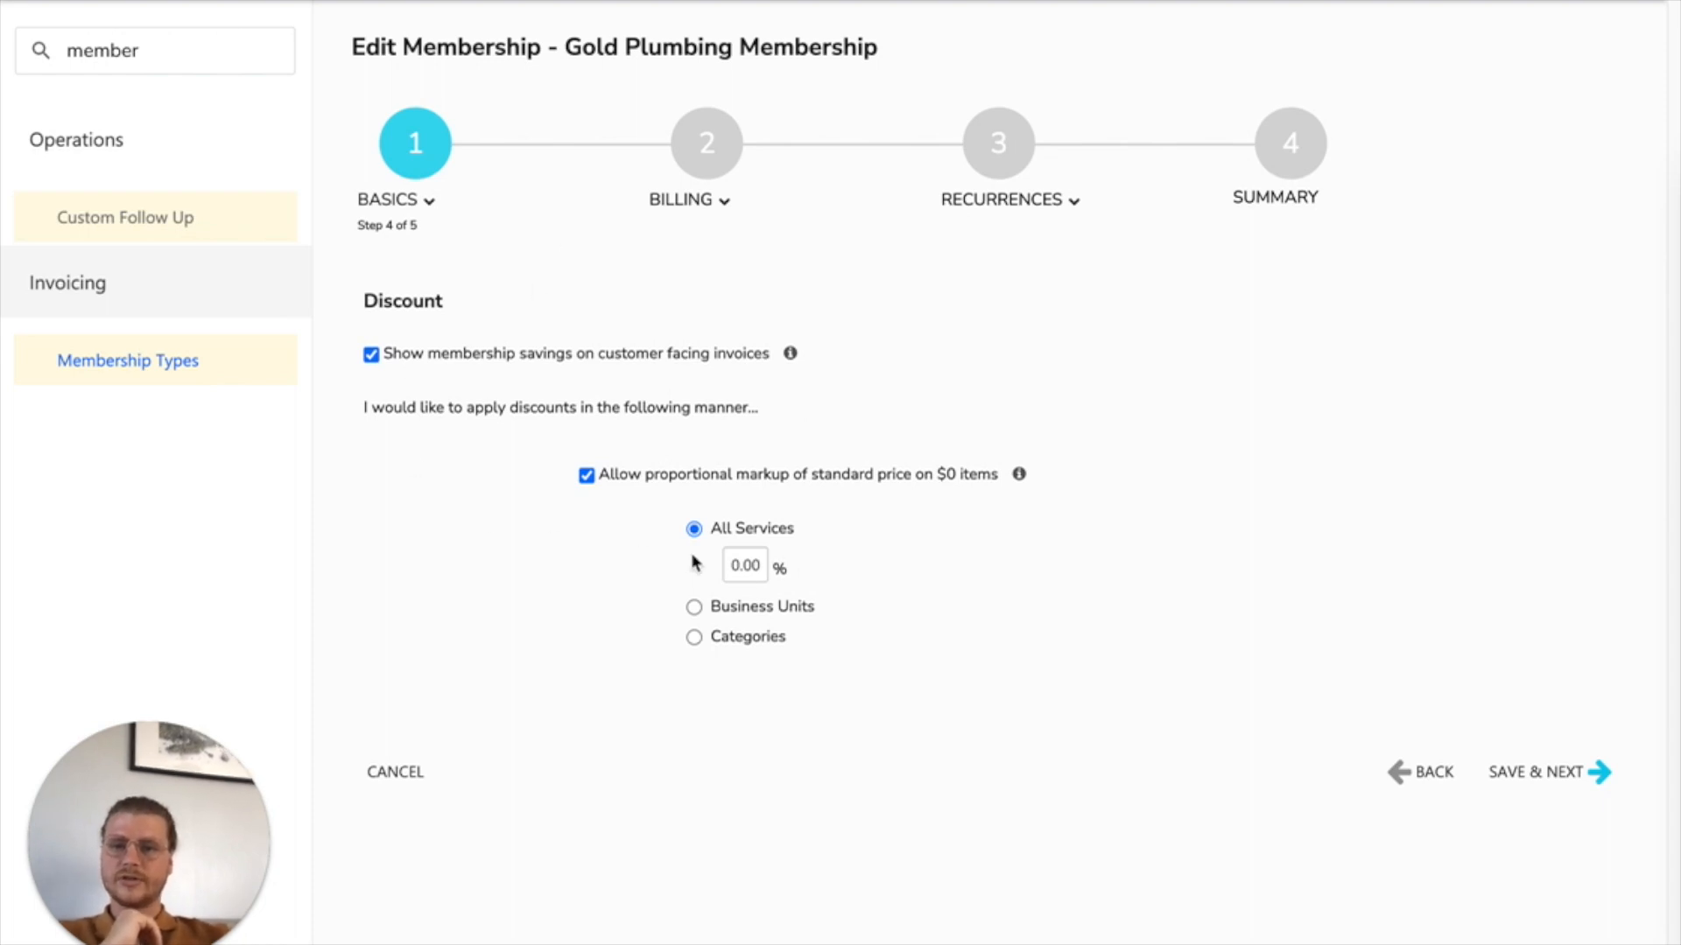
{"action": "left_click", "coordinate": [732, 565]}
{"action": "type", "text": "1"}
{"action": "left_click", "coordinate": [1578, 777]}
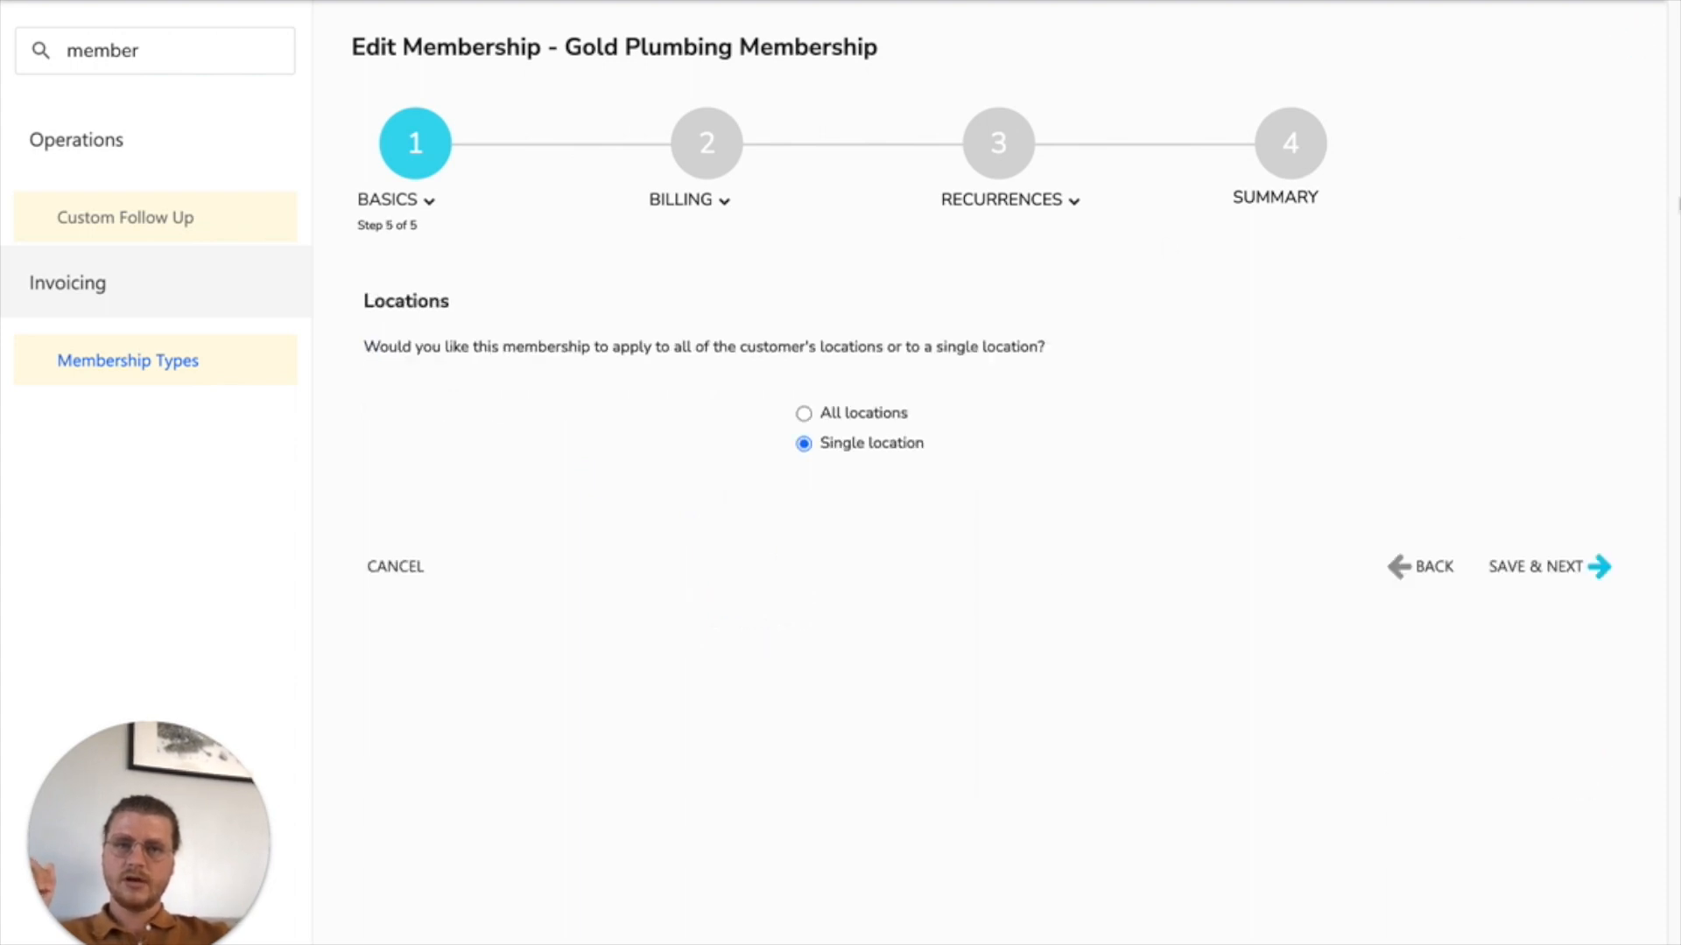
Step: Keep the membership limited to a single location and opt out of the membership pricing table for invoices and estimates
{"action": "left_click", "coordinate": [1580, 569]}
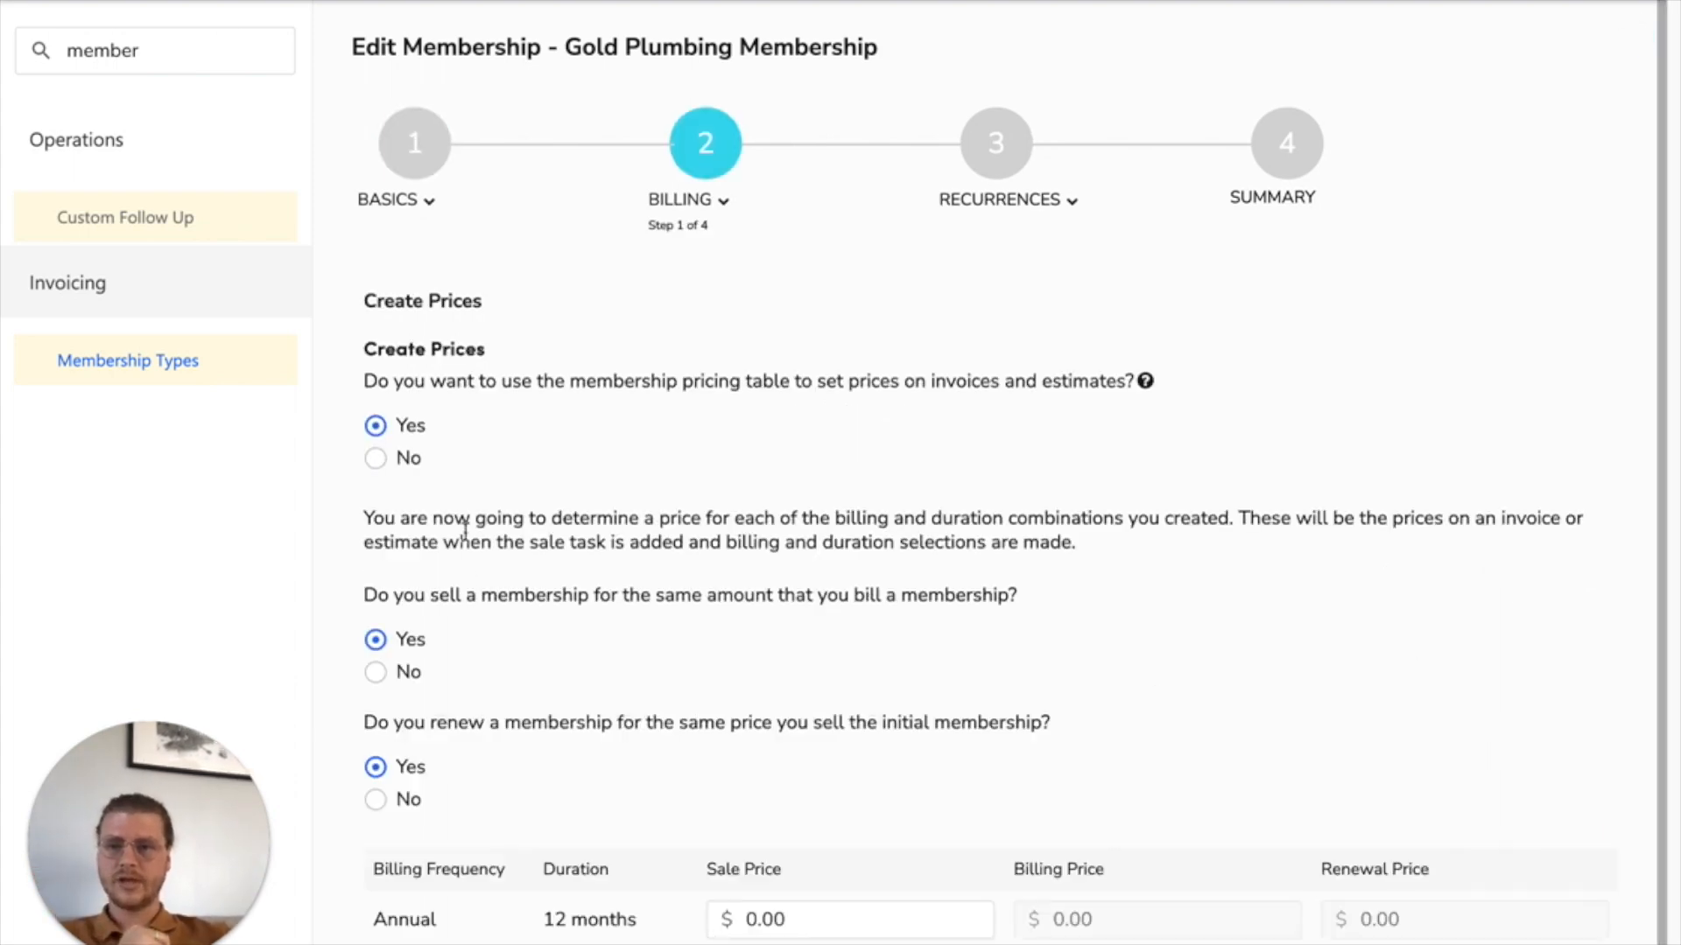
{"action": "left_click", "coordinate": [376, 459]}
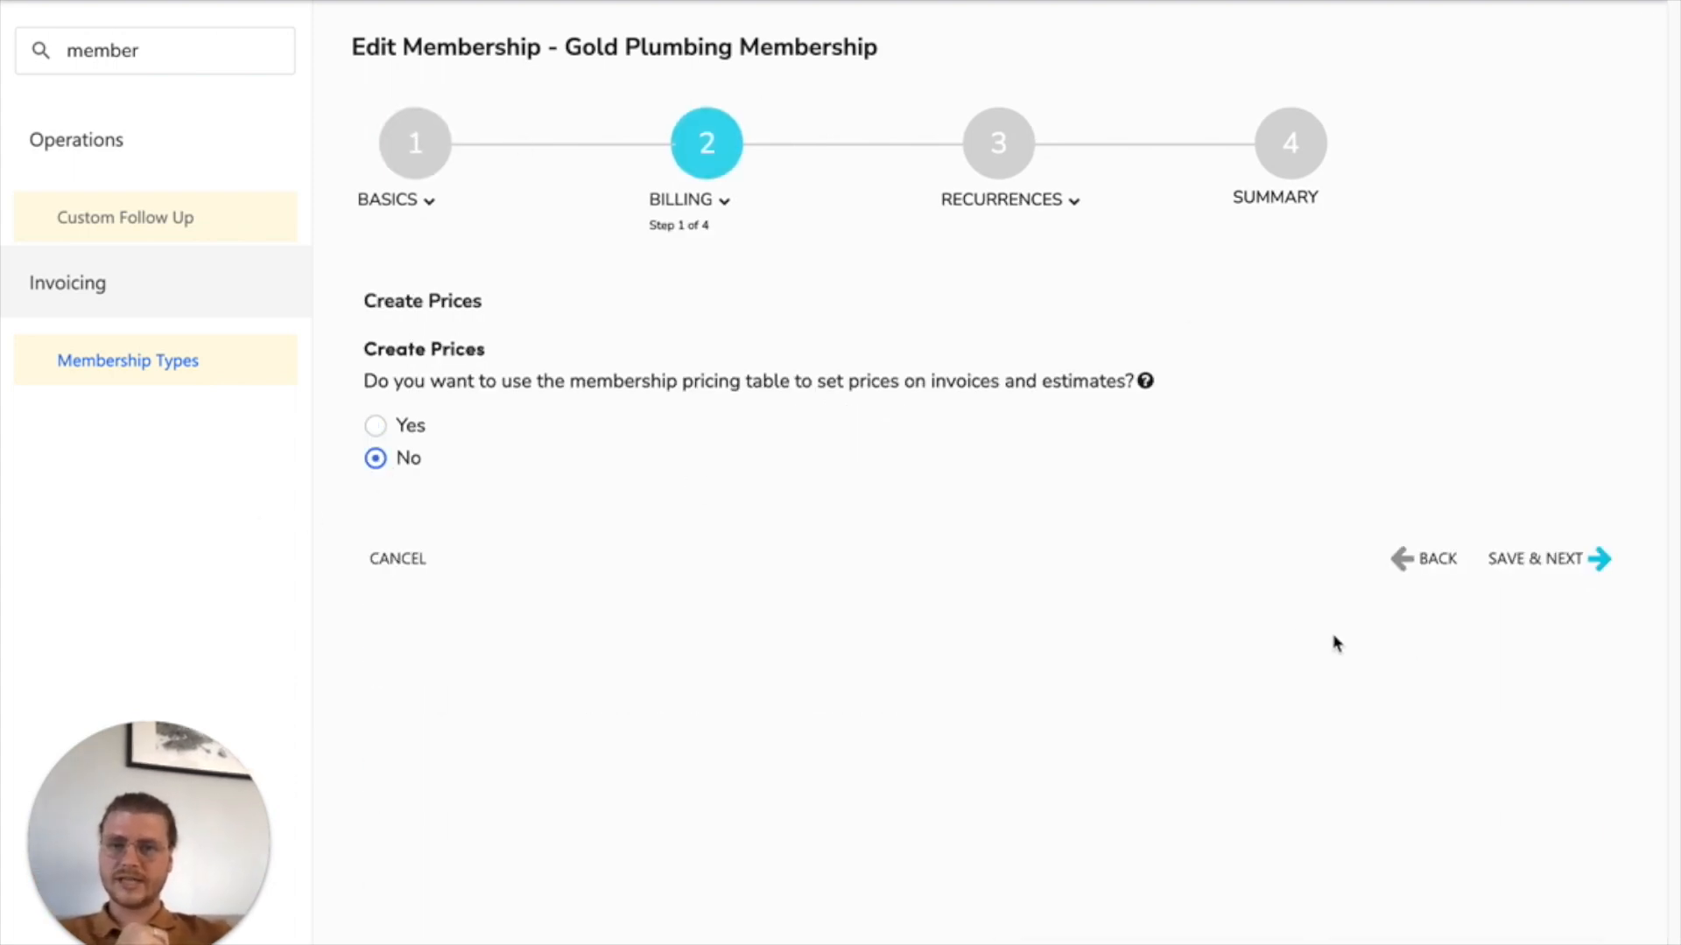
{"action": "left_click", "coordinate": [1587, 569]}
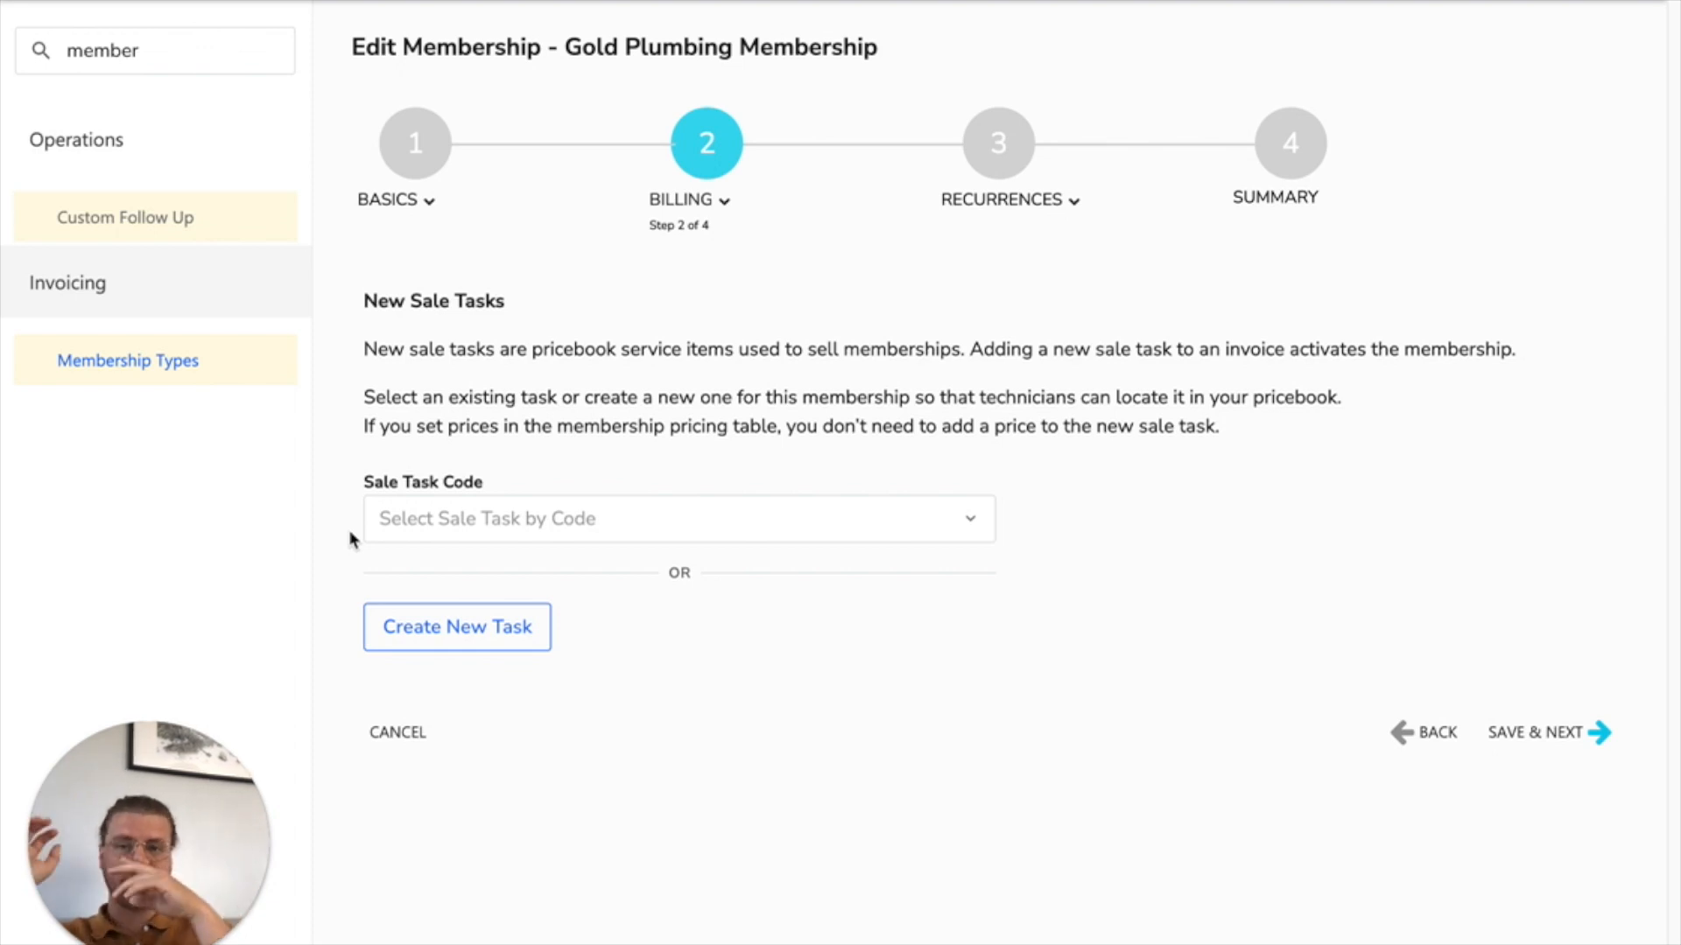
Step: Start a new sale task with the code and name Membership Sold and the item description New Membership
{"action": "left_click", "coordinate": [450, 527]}
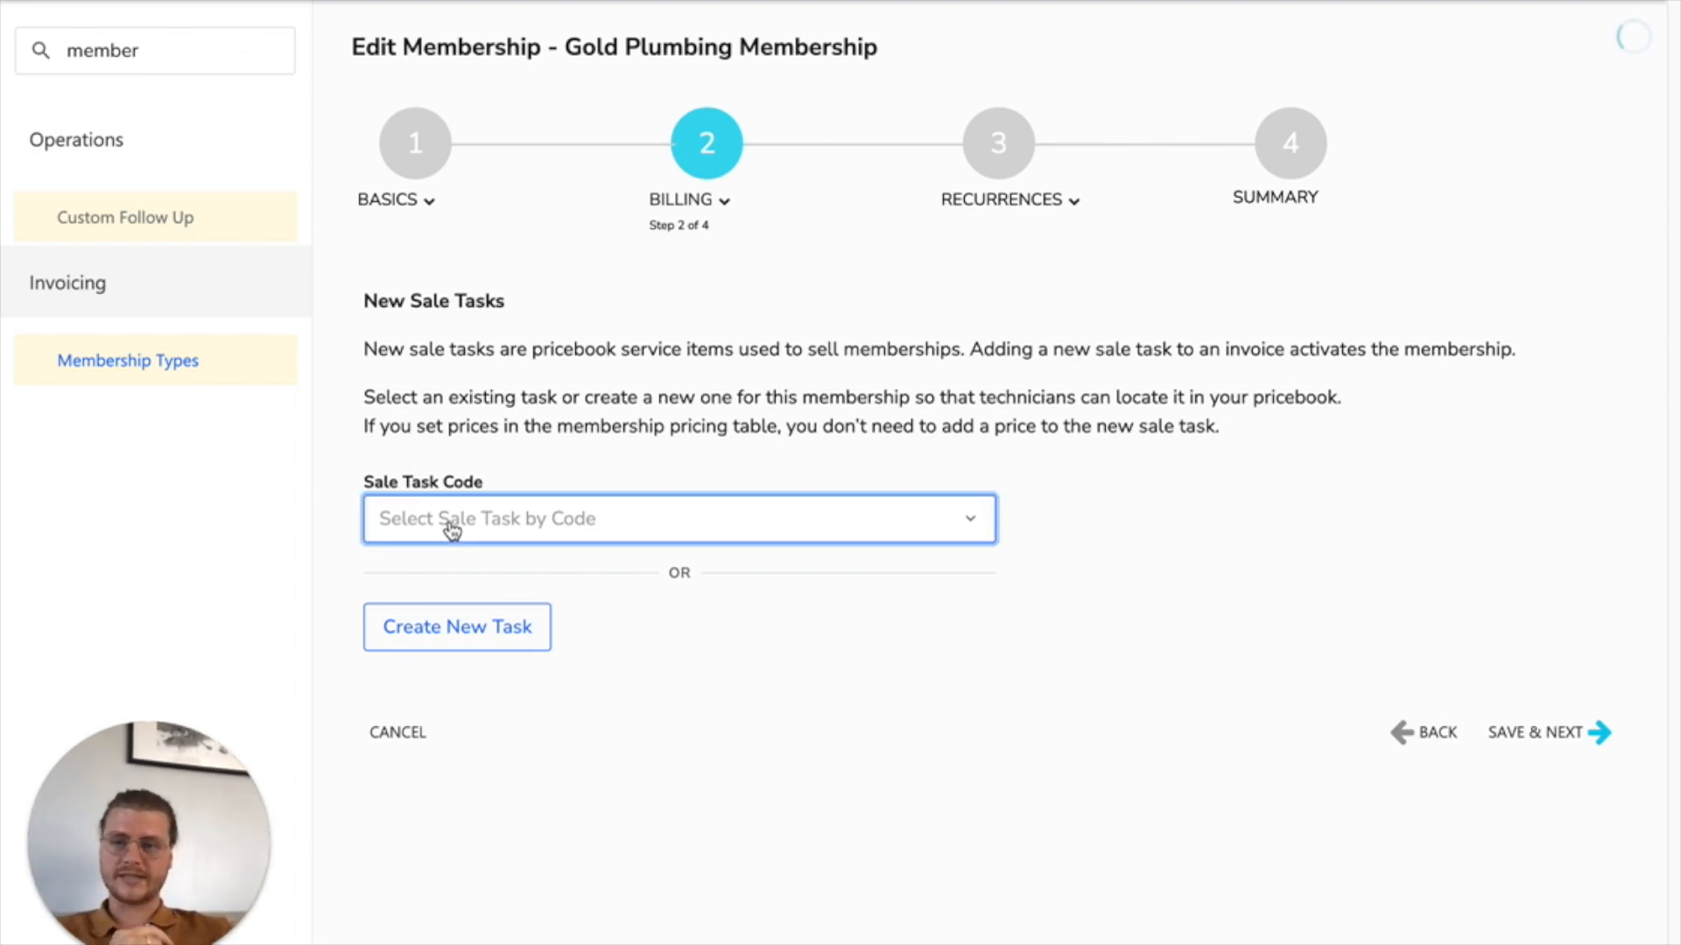
{"action": "left_click_drag", "start_coordinate": [364, 398], "coordinate": [540, 391]}
{"action": "left_click", "coordinate": [455, 629]}
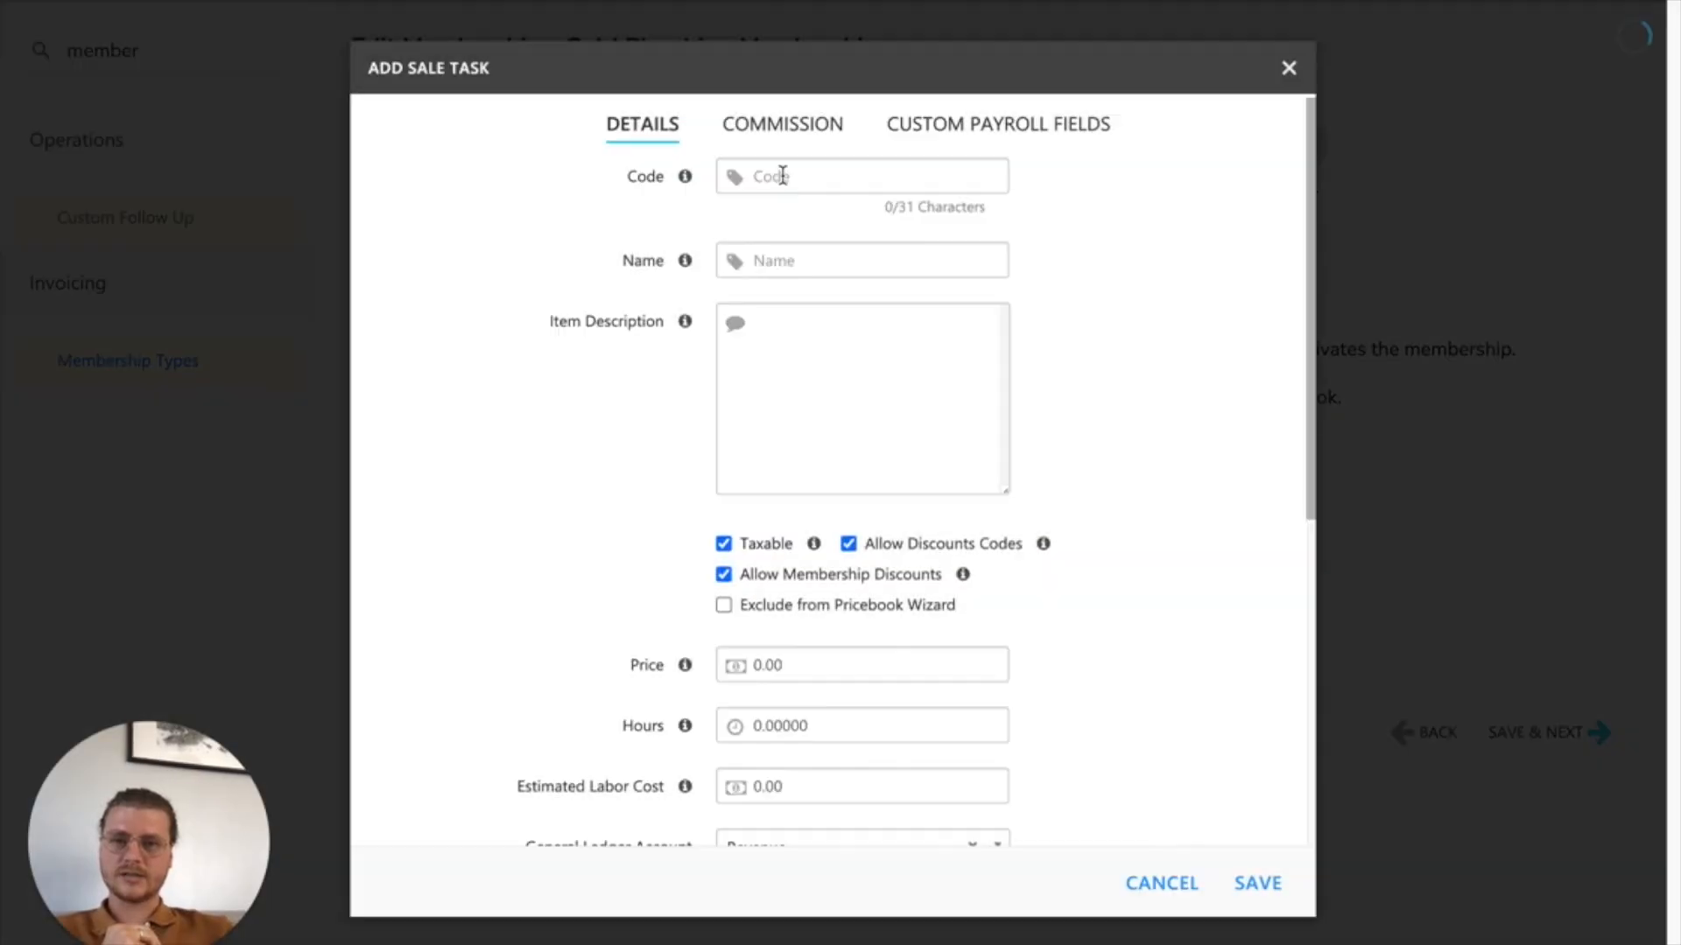
{"action": "left_click", "coordinate": [780, 178]}
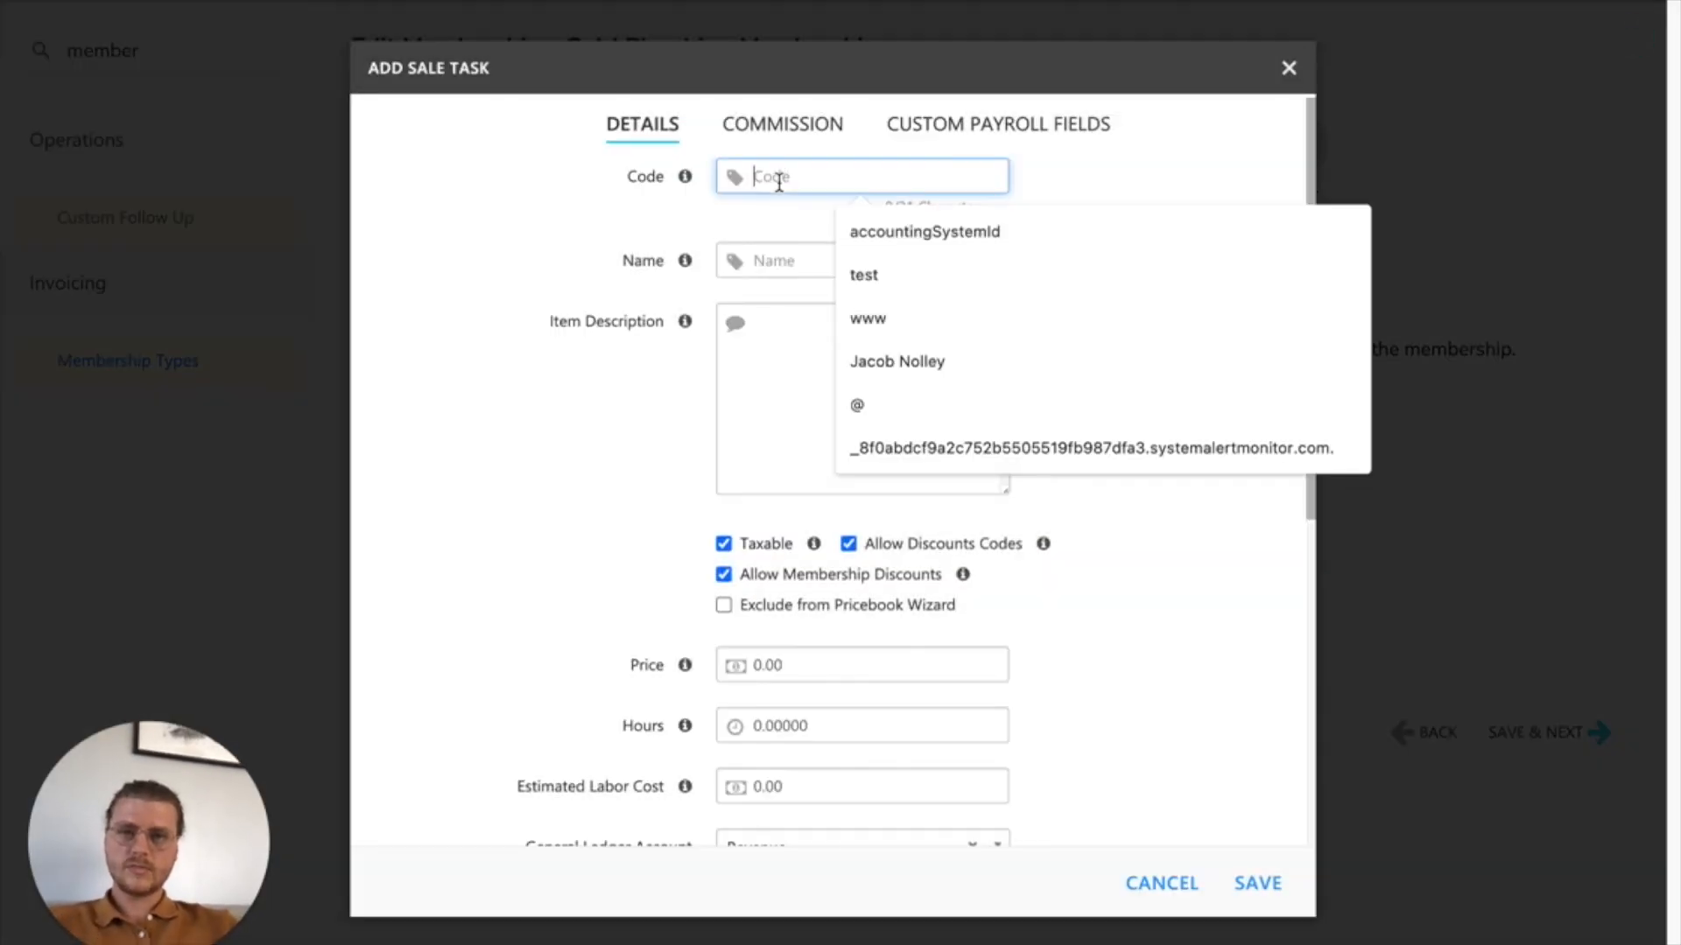
{"action": "type", "text": "Membership Sold"}
{"action": "left_click", "coordinate": [793, 256]}
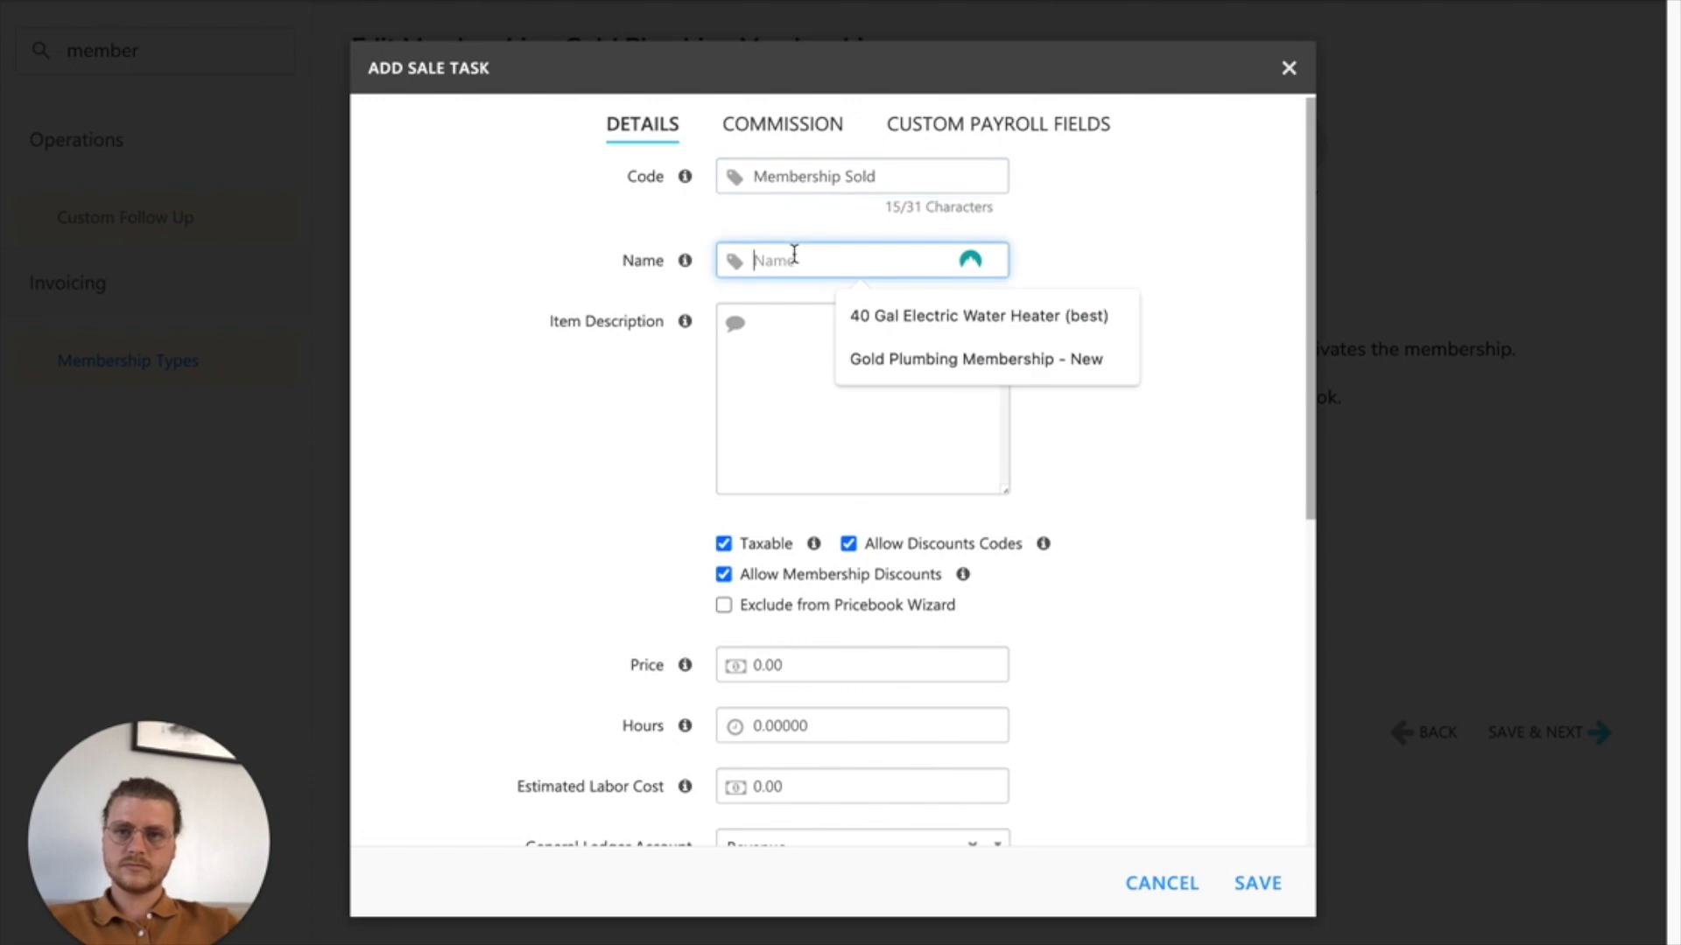
{"action": "type", "text": "Membership Sold"}
{"action": "left_click", "coordinate": [844, 381]}
{"action": "type", "text": "New Membership"}
Step: Set the sale task's price to 100.00, save the task and complete the new sale tasks stage
{"action": "left_click", "coordinate": [852, 700]}
{"action": "left_click", "coordinate": [760, 664]}
{"action": "type", "text": "100"}
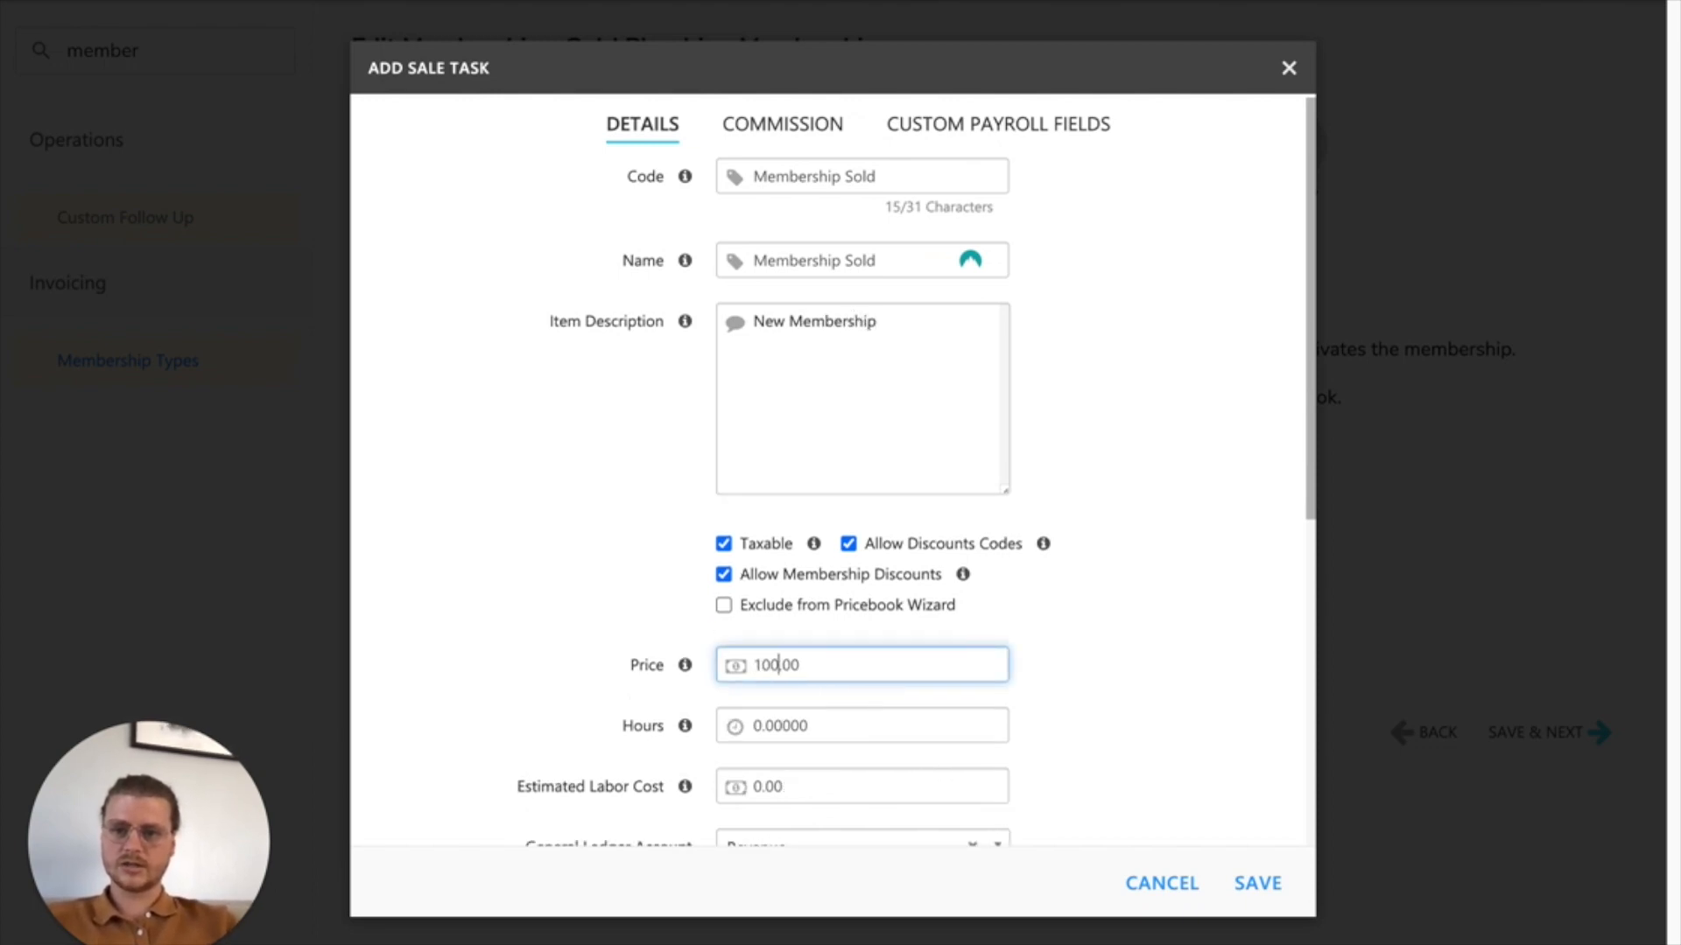
{"action": "scroll", "coordinate": [627, 690], "scroll_direction": "down", "scroll_amount": 2}
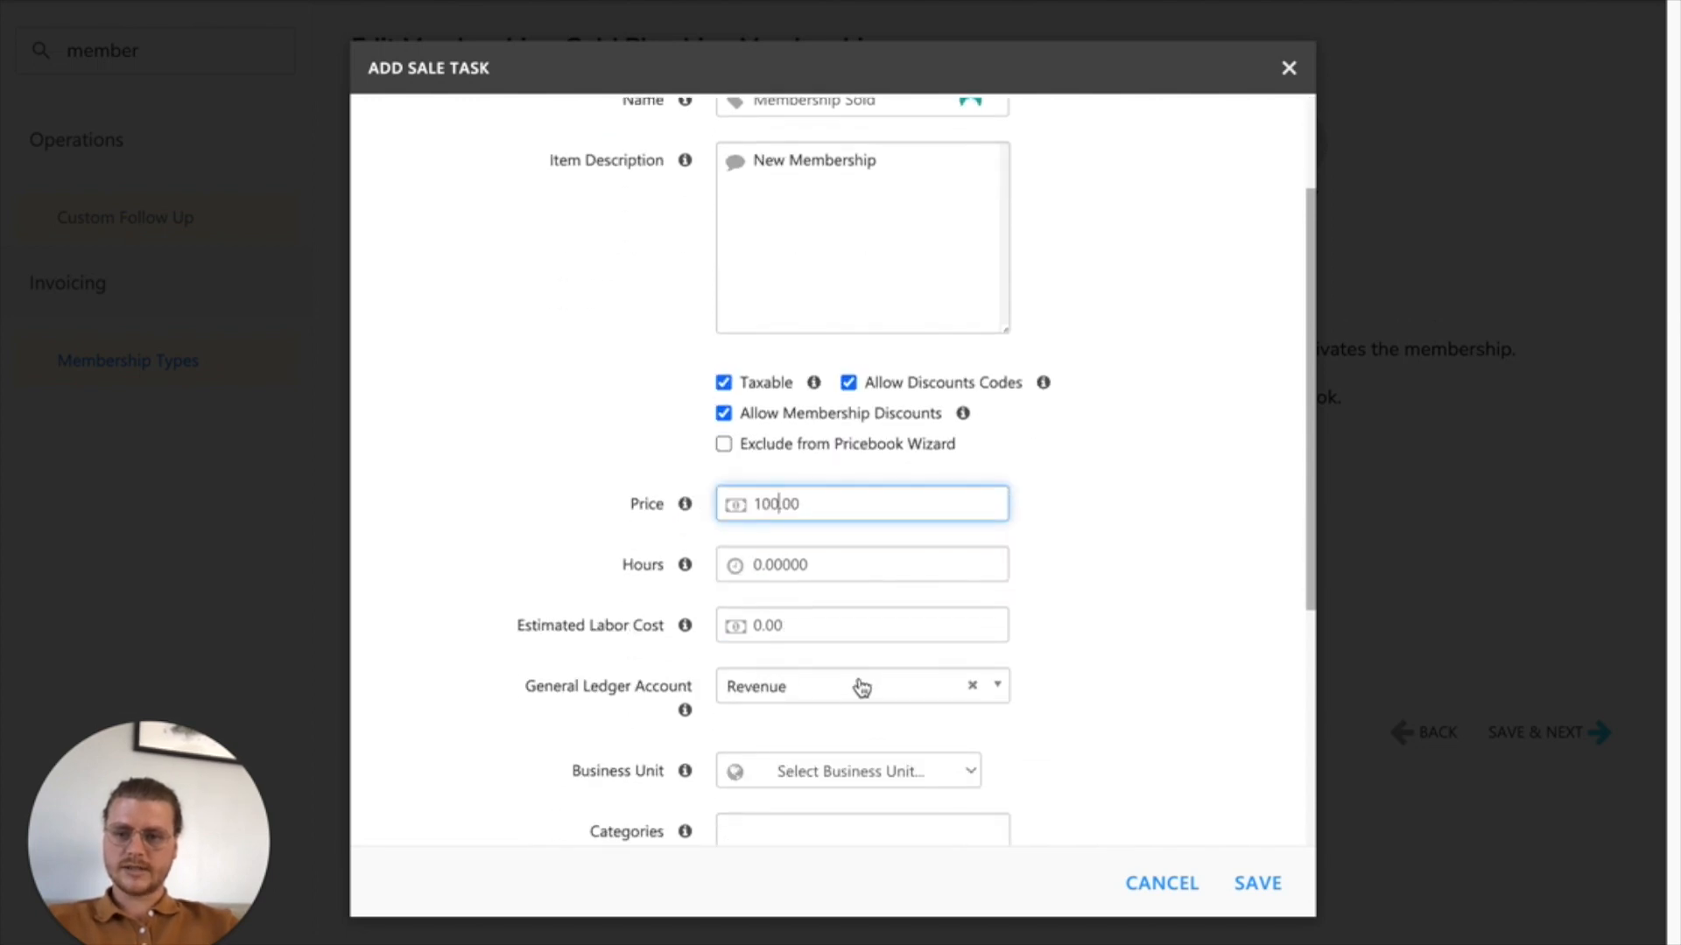
{"action": "left_click", "coordinate": [1197, 687]}
{"action": "scroll", "coordinate": [1199, 689], "scroll_direction": "down", "scroll_amount": 3}
{"action": "scroll", "coordinate": [1199, 689], "scroll_direction": "down", "scroll_amount": 2}
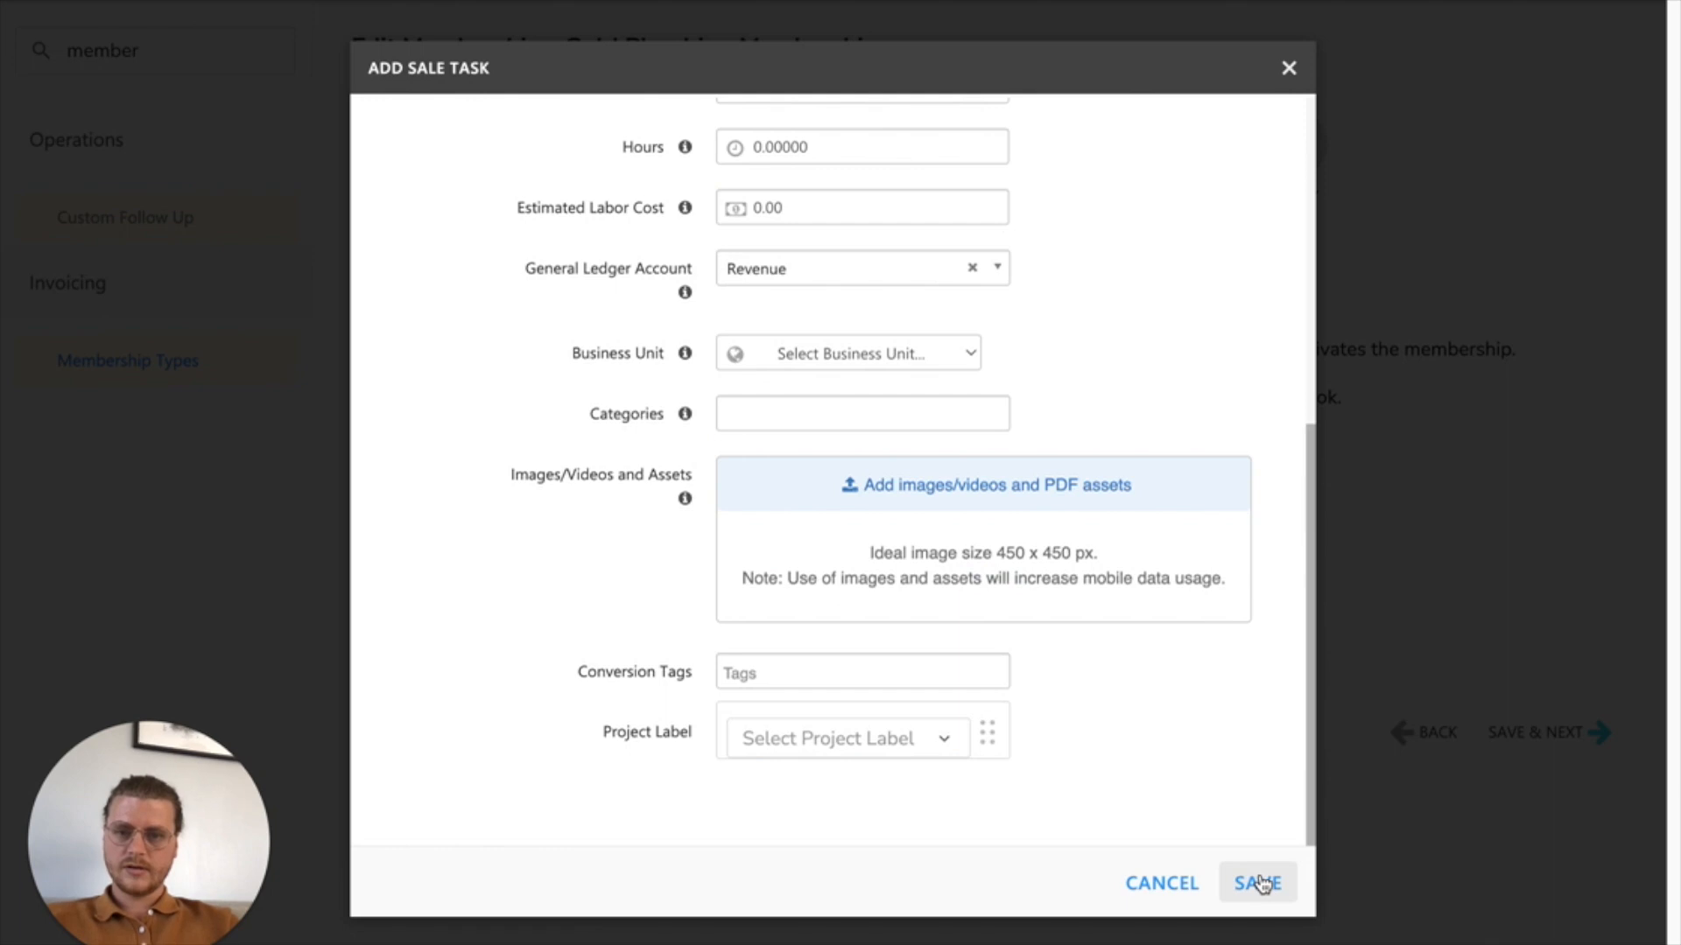
{"action": "left_click", "coordinate": [1261, 884]}
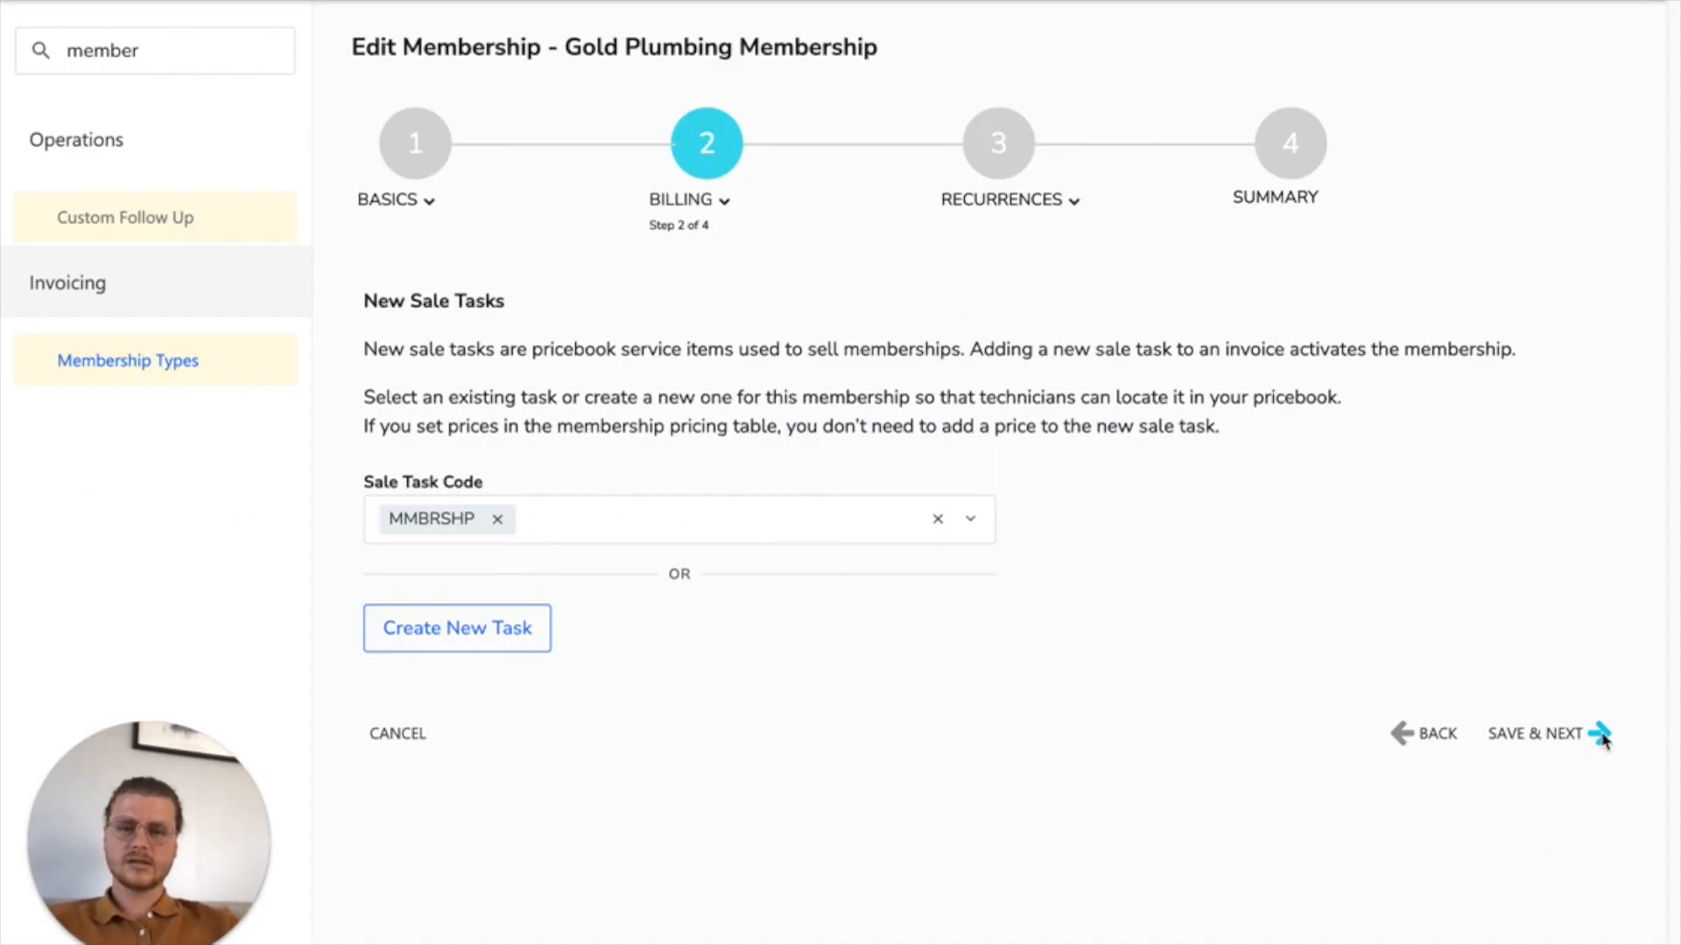
{"action": "left_click", "coordinate": [1596, 737]}
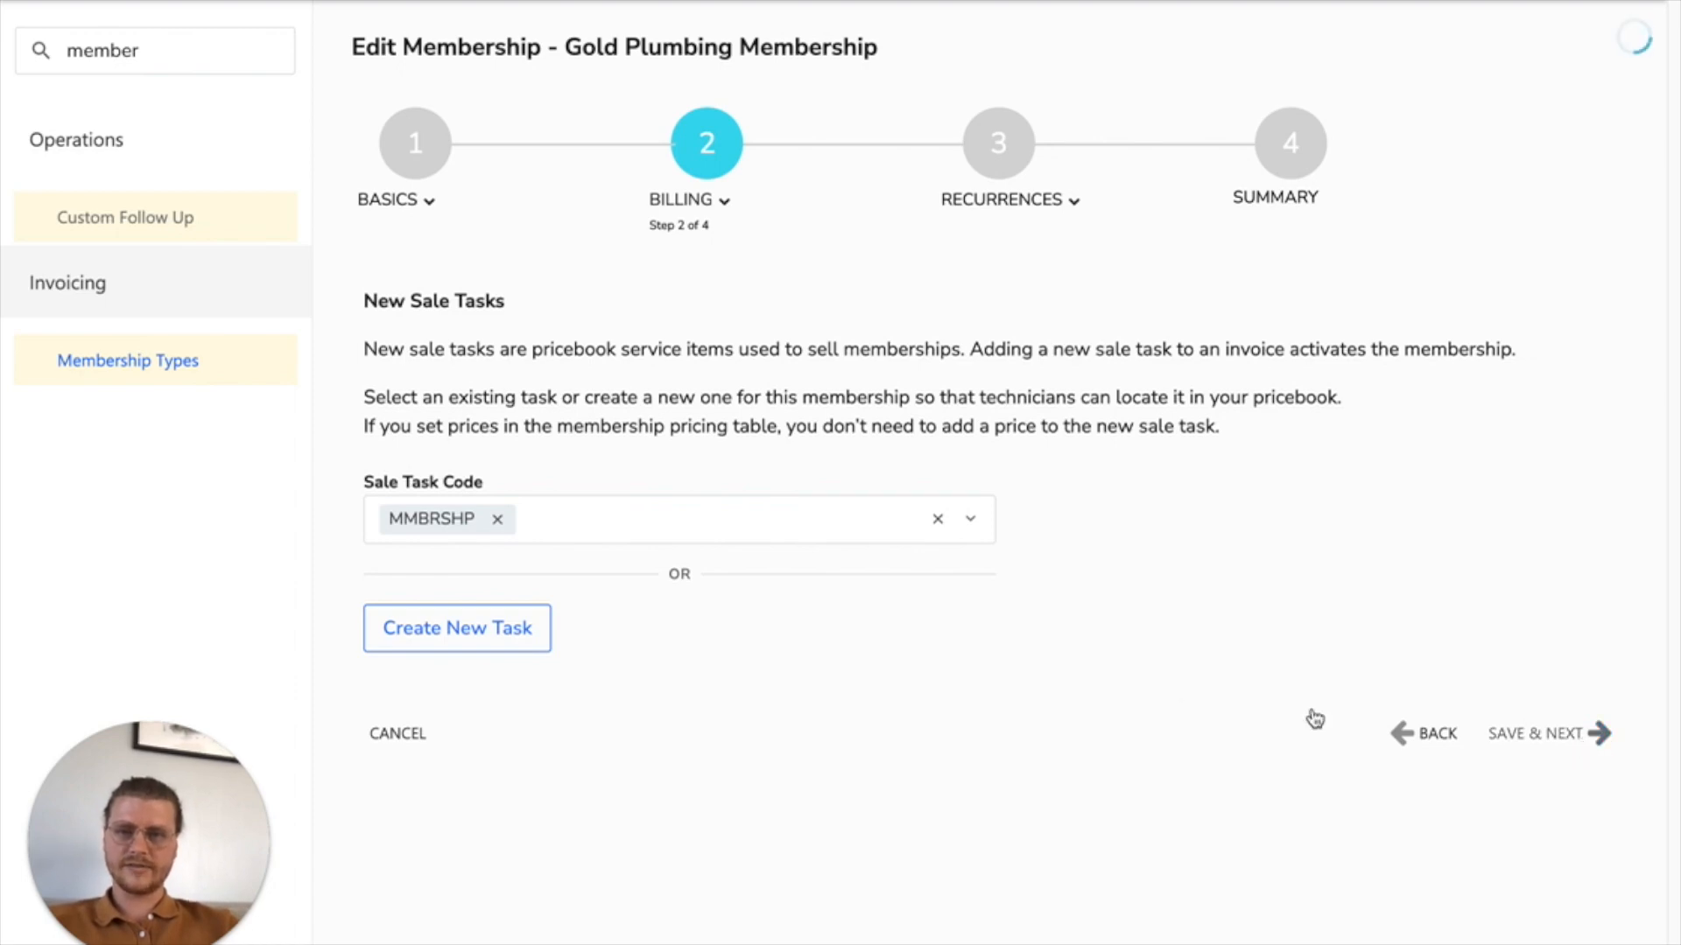
Step: Search the renewal tasks for "memb", choose the Gold Points task and save the renewal tasks stage
{"action": "left_click", "coordinate": [585, 535]}
{"action": "type", "text": "memb"}
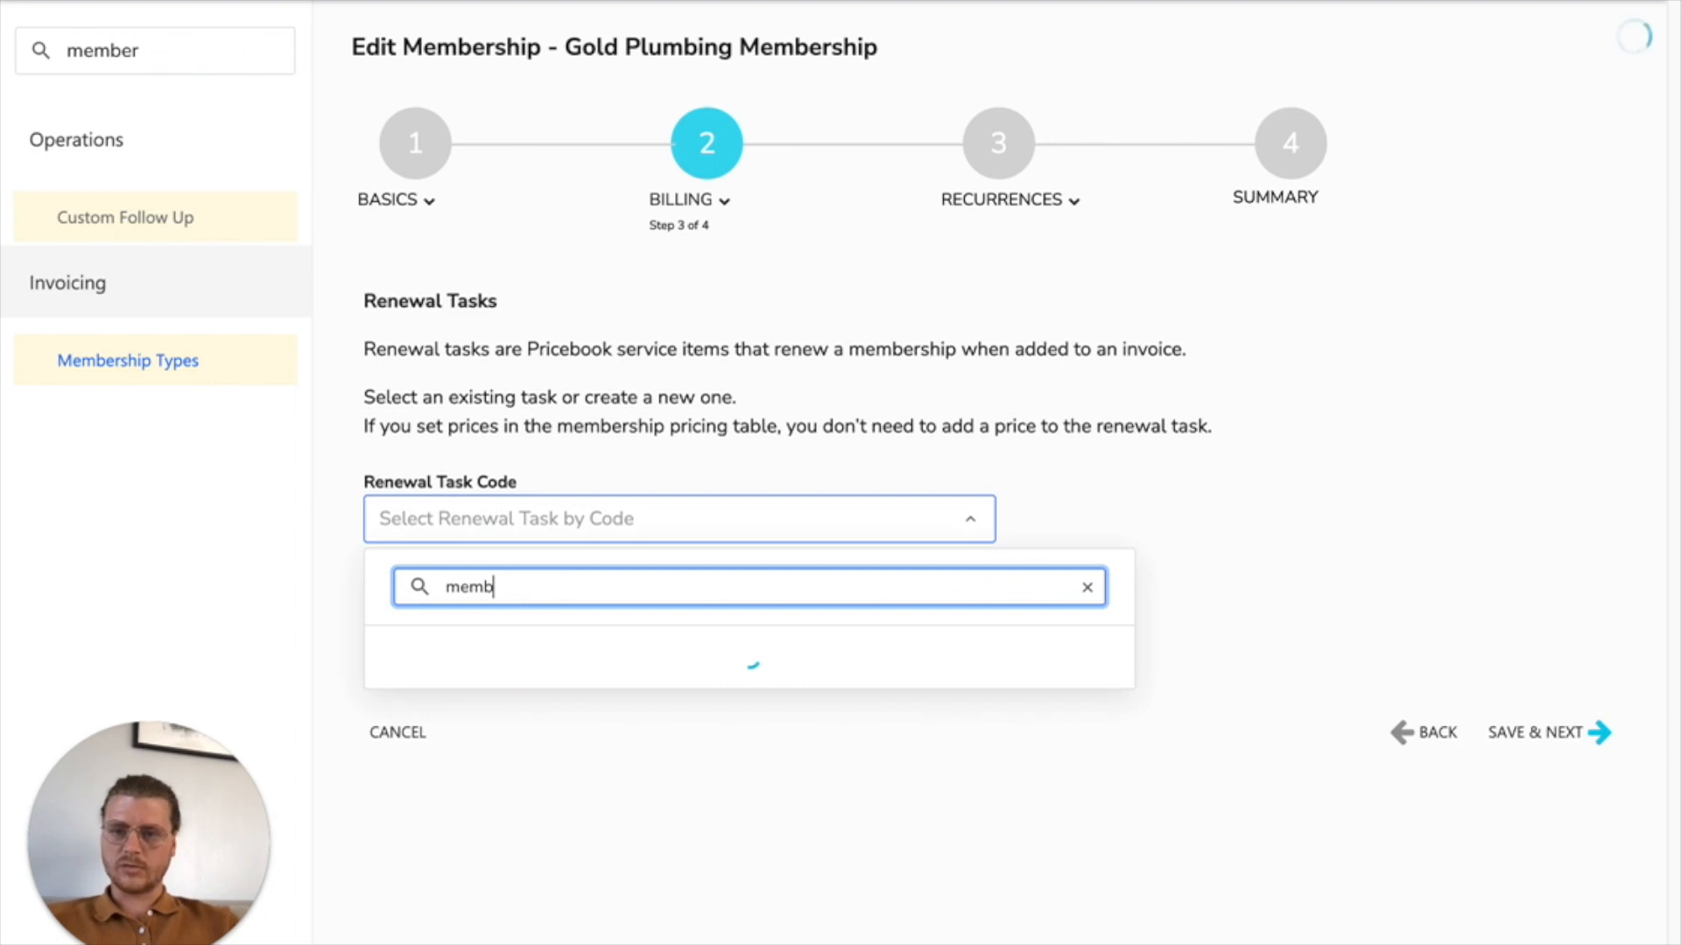
{"action": "left_click", "coordinate": [422, 667]}
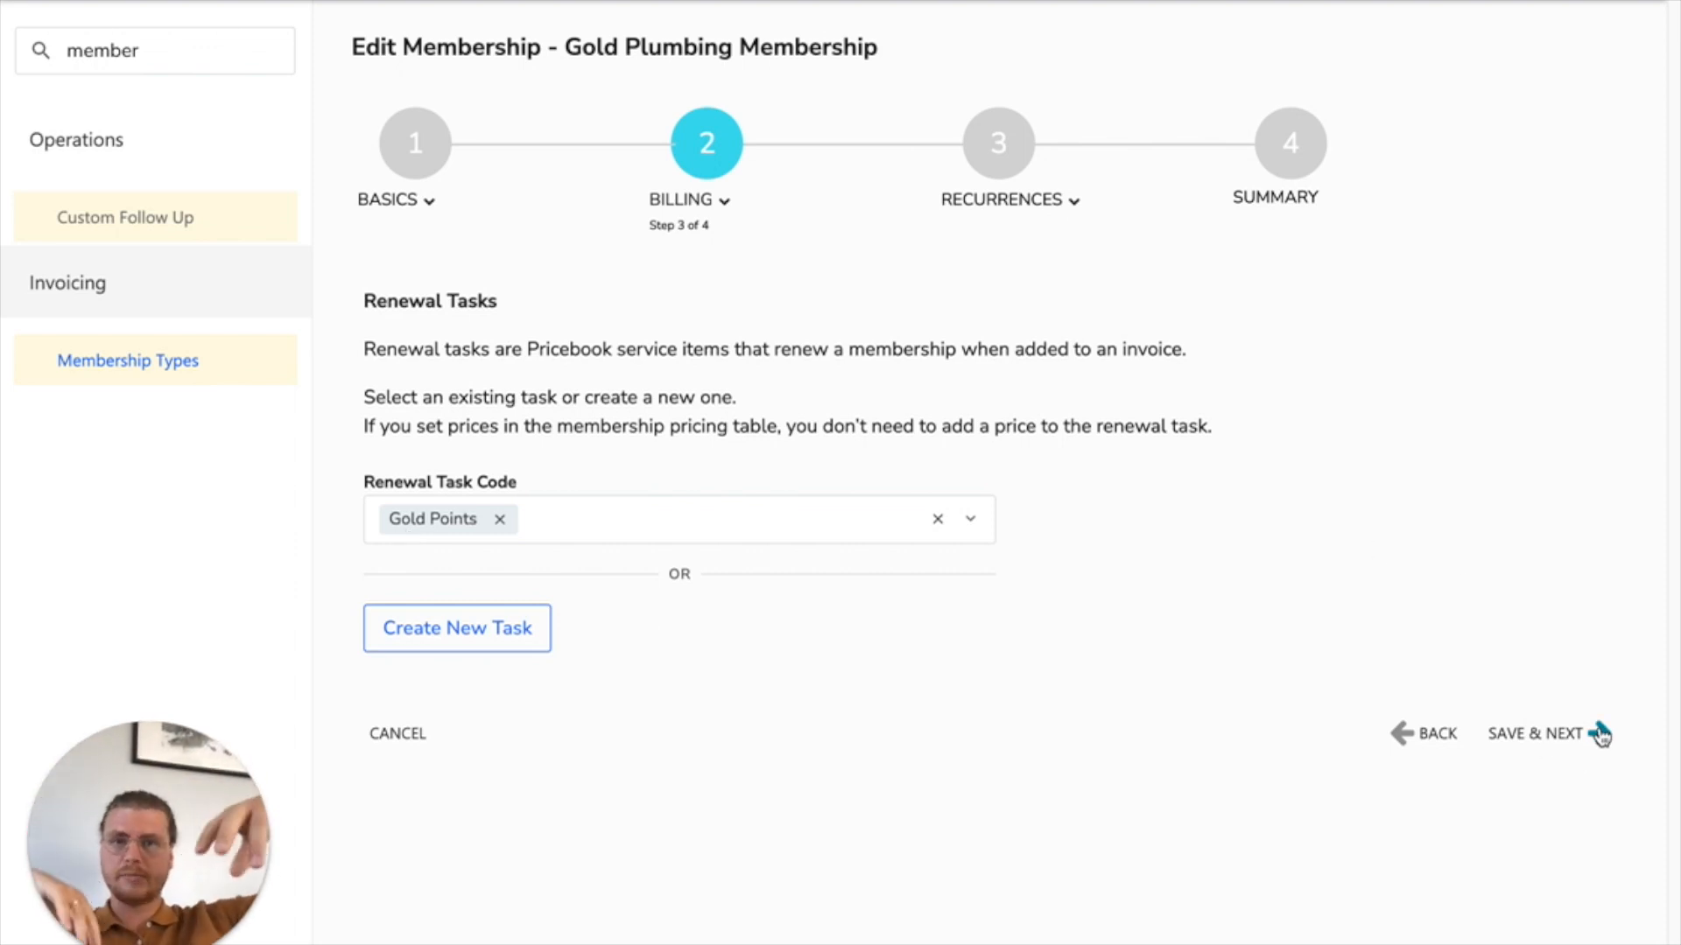
{"action": "left_click", "coordinate": [1600, 736]}
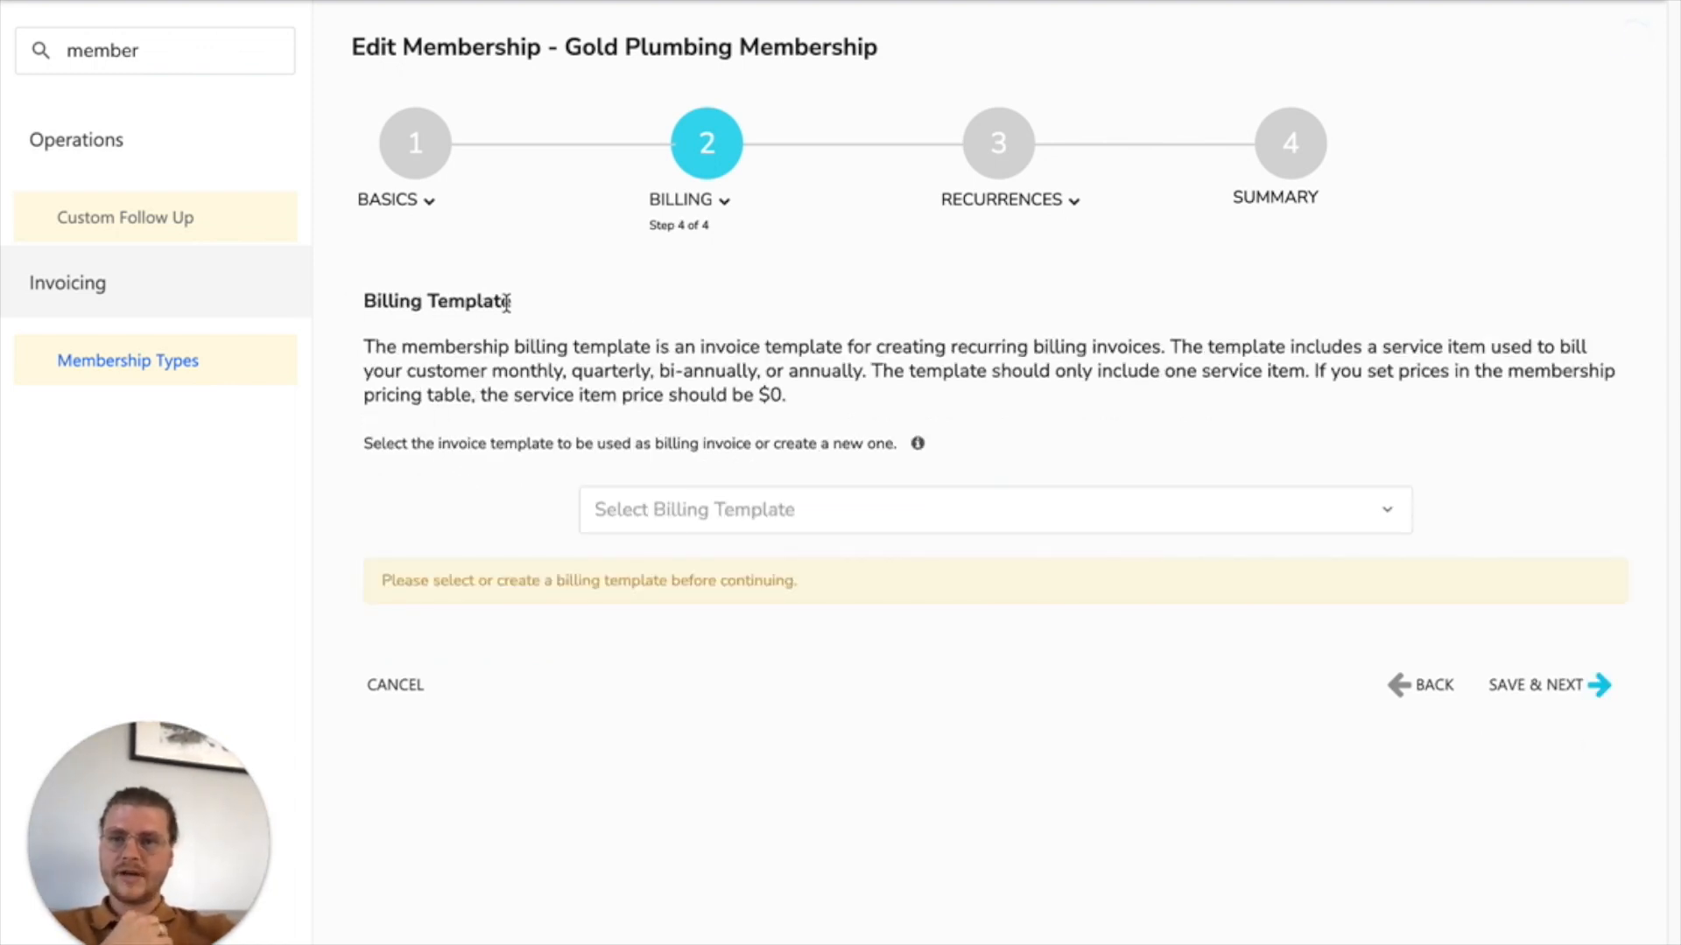
Step: Check the note's requirement for the recurring service's invoice template and the charge per visit
{"action": "left_click_drag", "start_coordinate": [1677, 166], "coordinate": [1089, 212]}
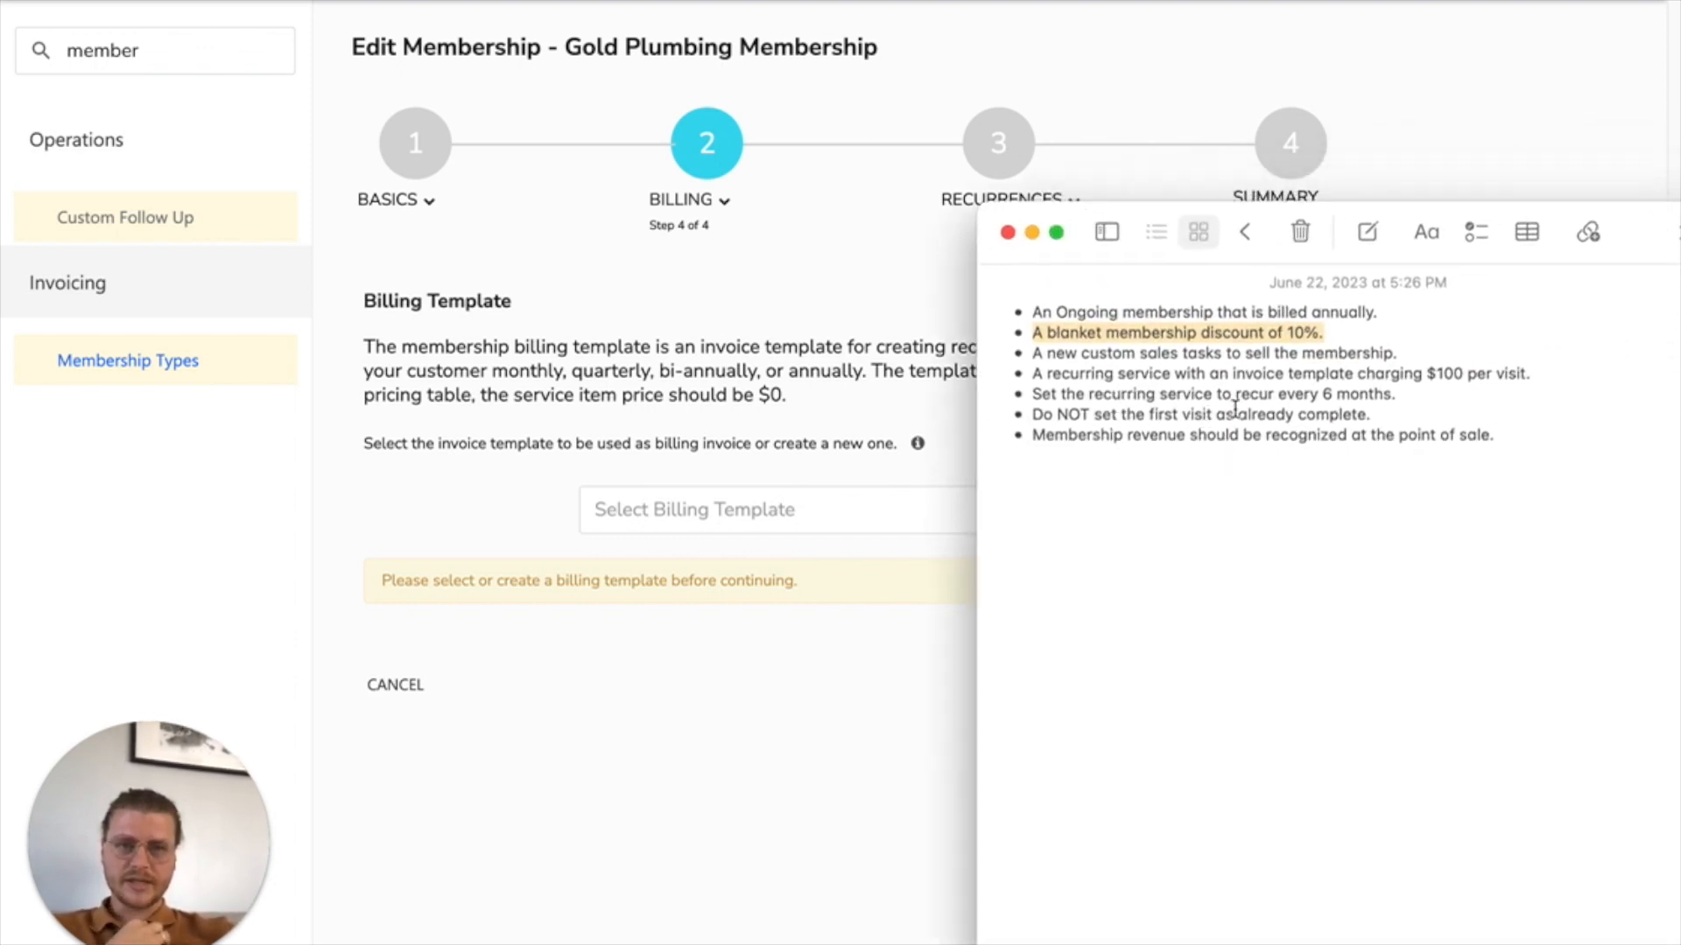
{"action": "left_click_drag", "start_coordinate": [1533, 374], "coordinate": [993, 377]}
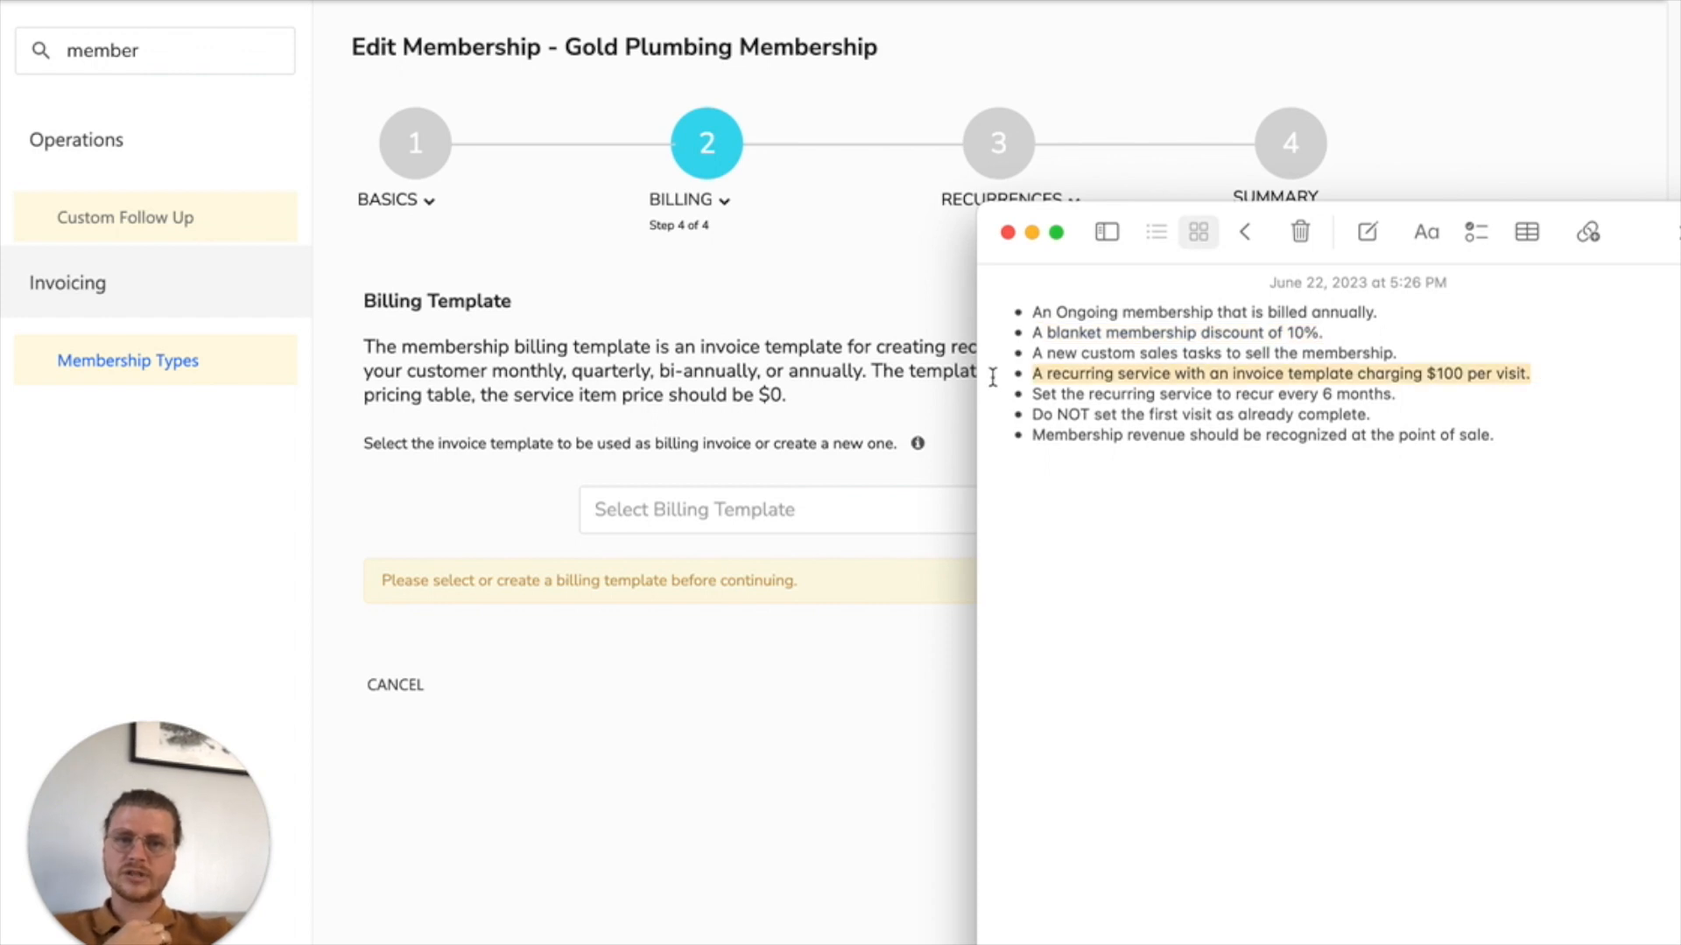
{"action": "left_click_drag", "start_coordinate": [1053, 220], "coordinate": [1679, 163]}
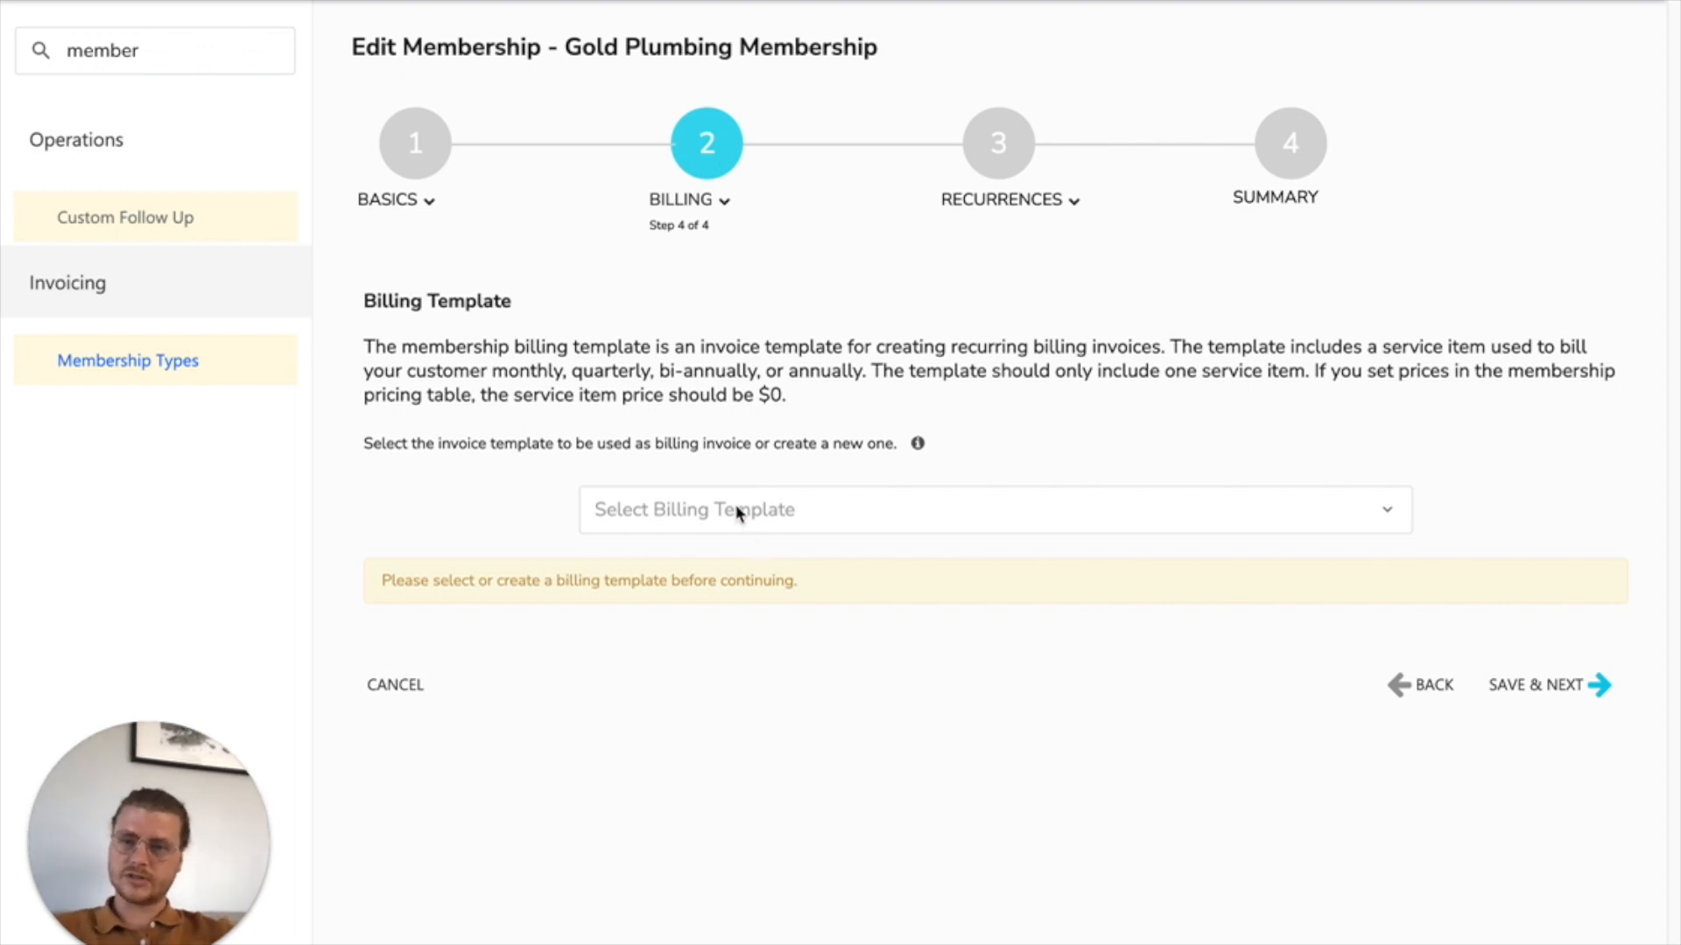
Step: Create a new billing template containing the service Panel Tune-Up (Up to 20 Circuits), code PAN-410
{"action": "left_click", "coordinate": [801, 506]}
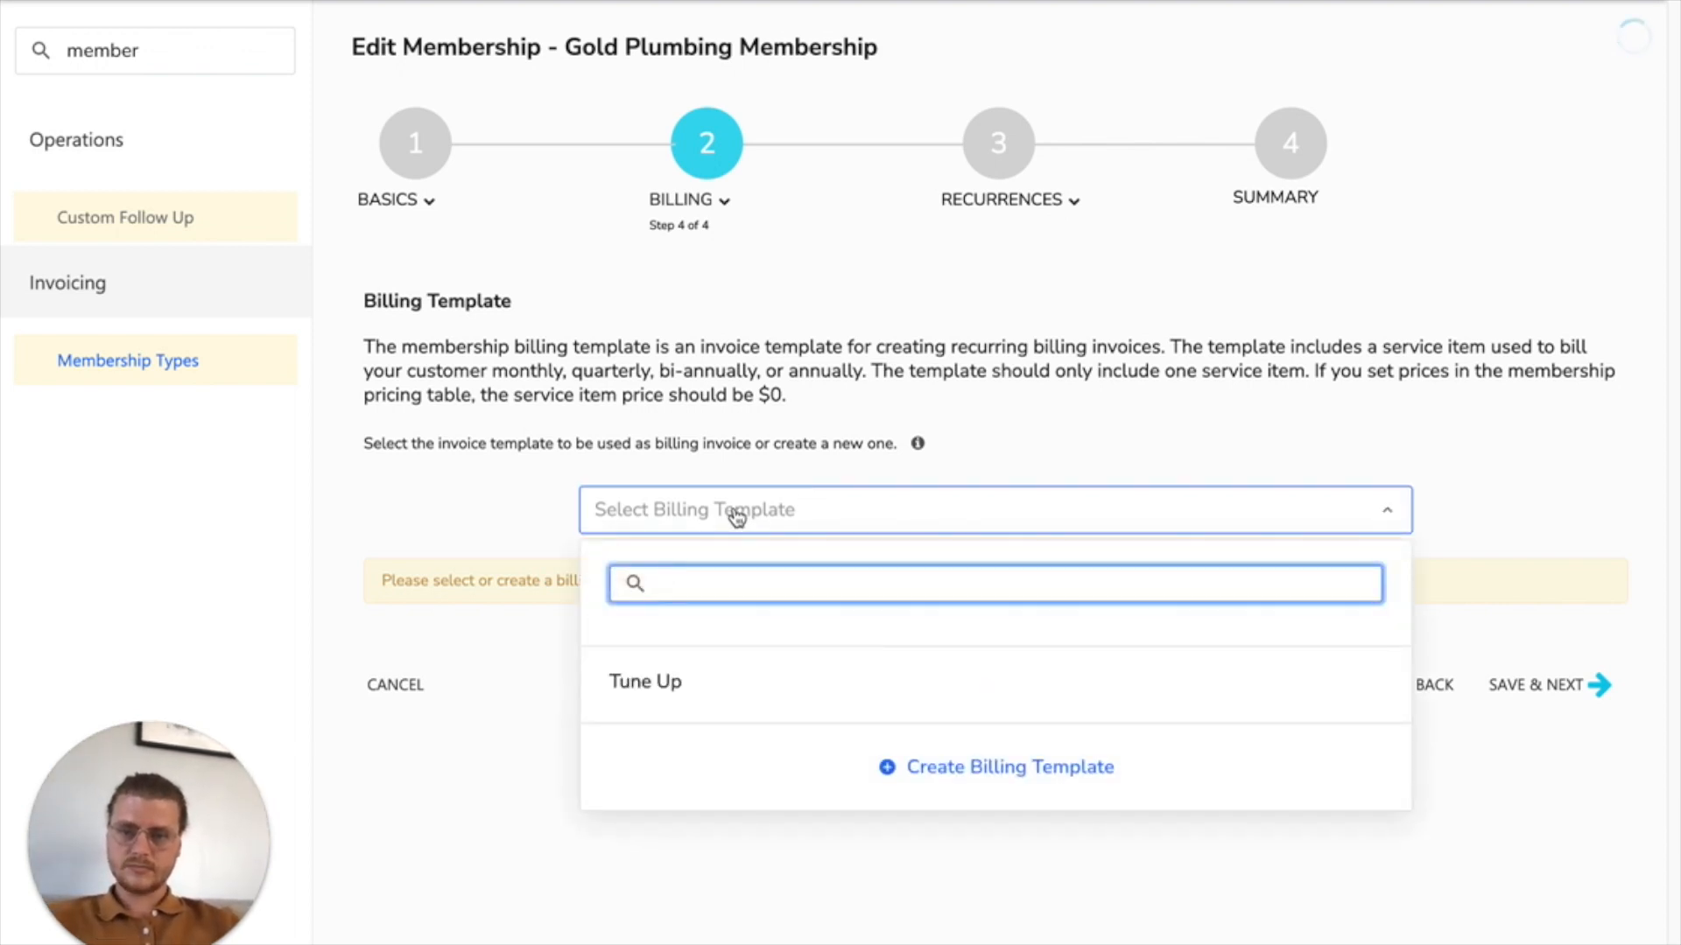
{"action": "left_click", "coordinate": [954, 774]}
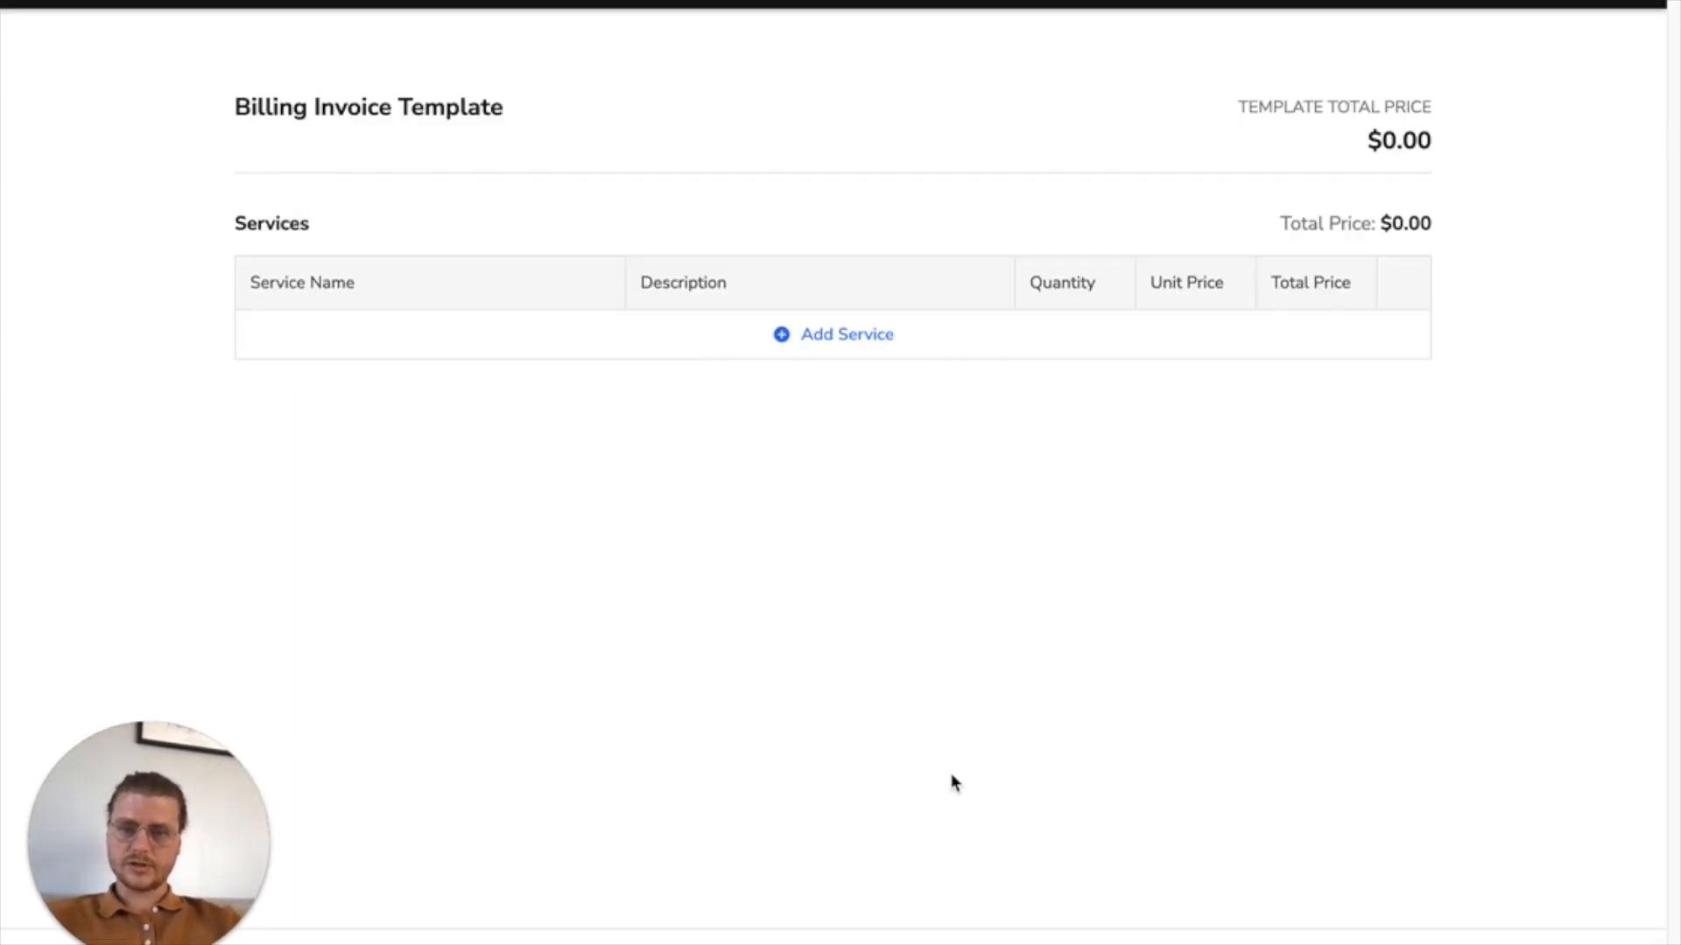
{"action": "left_click", "coordinate": [776, 334]}
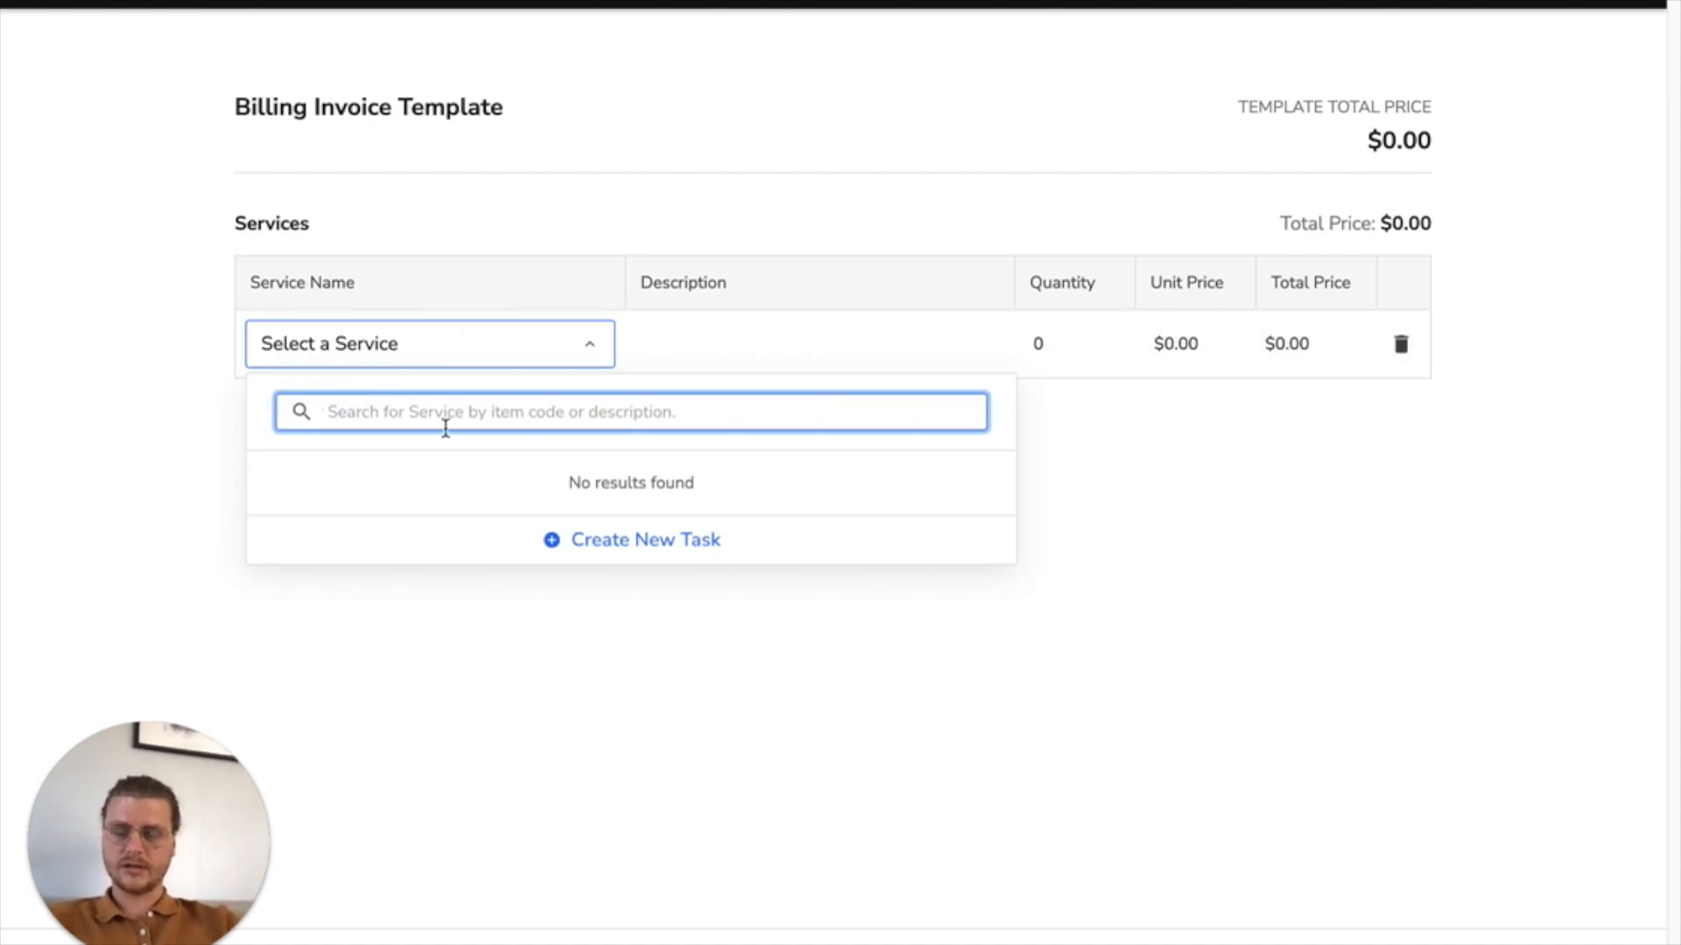
{"action": "type", "text": "tune"}
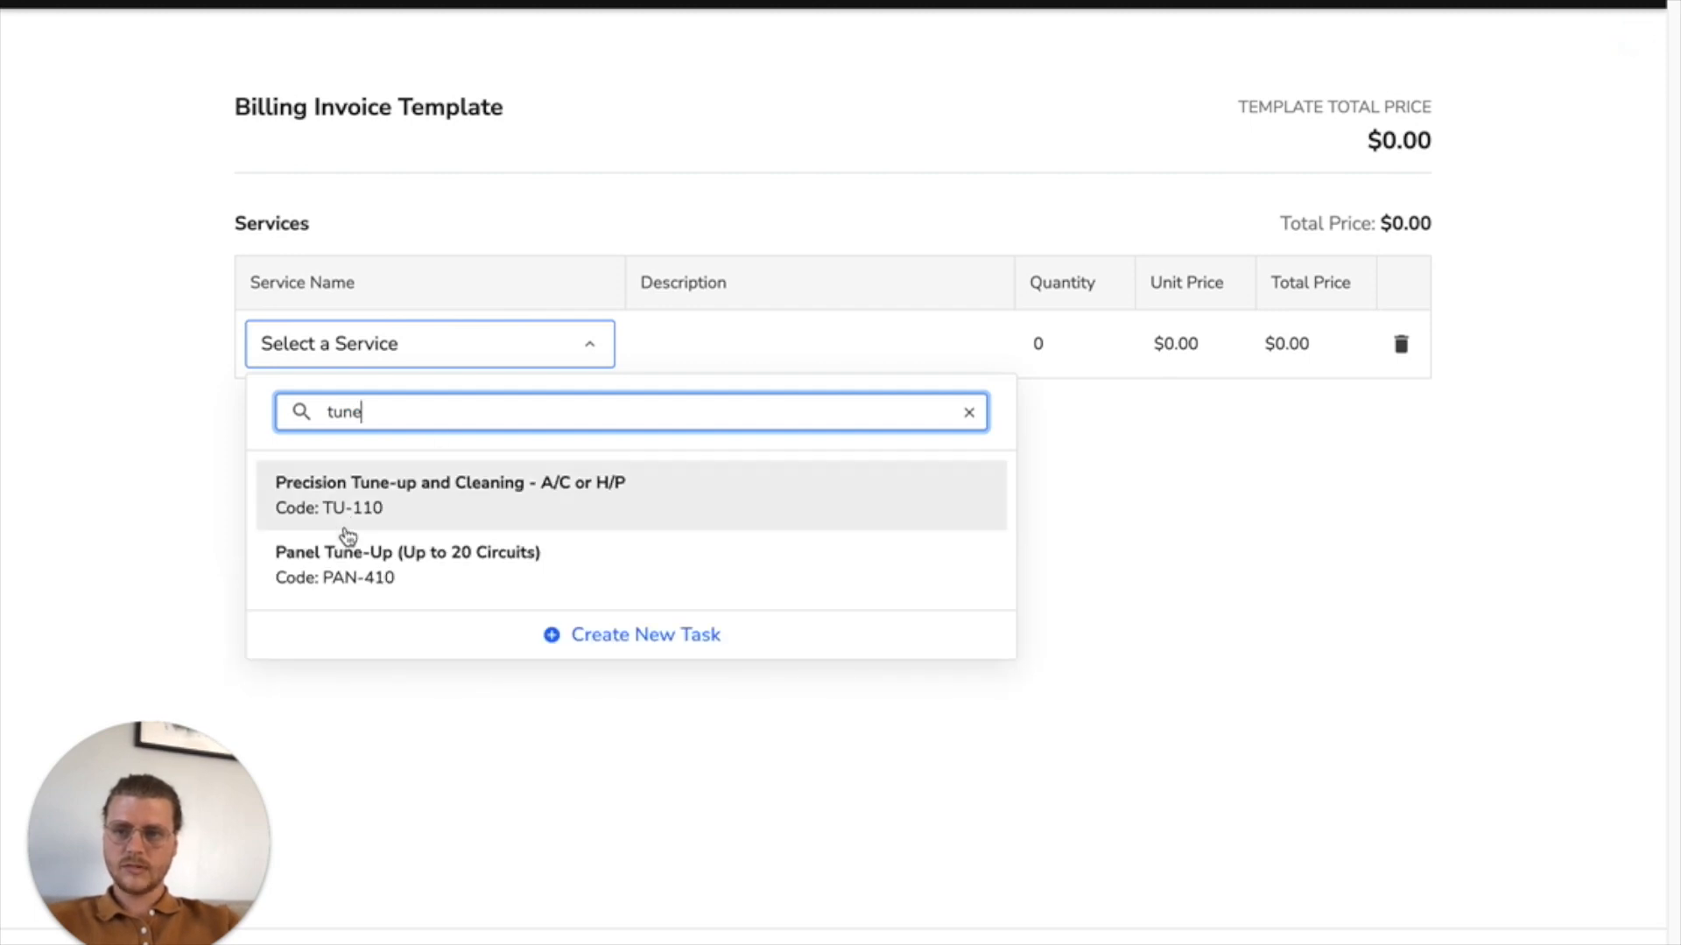
{"action": "left_click", "coordinate": [450, 590]}
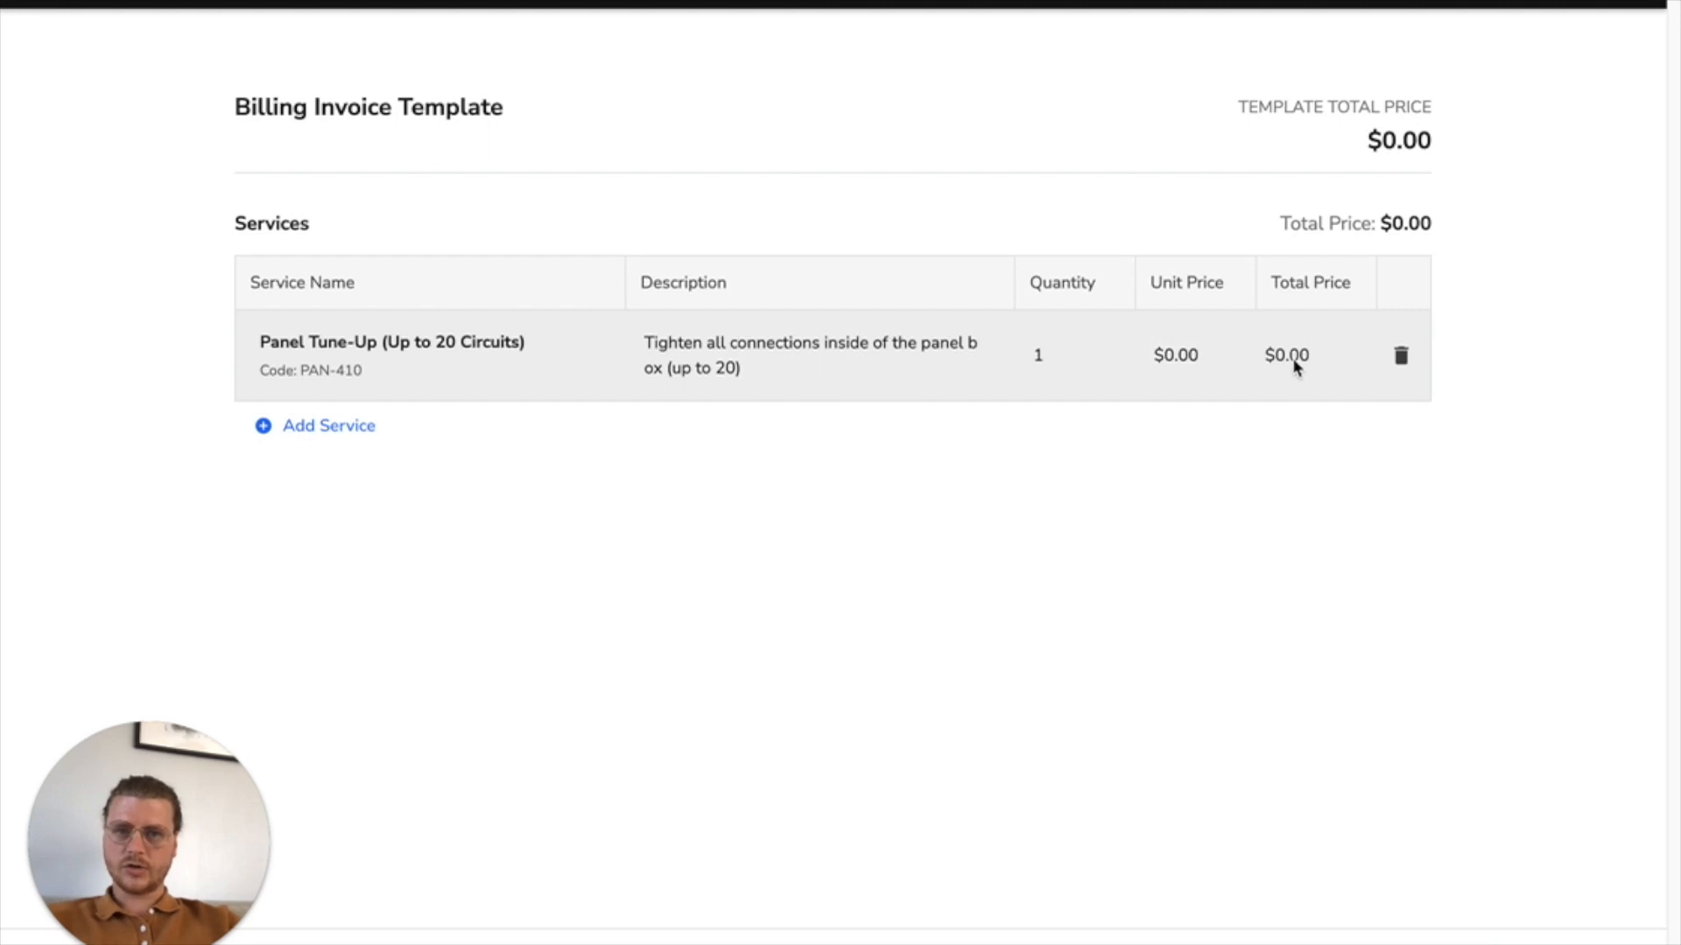
Step: Set the Panel Tune-Up's unit price to $100.00, save the billing template and complete the billing stage
{"action": "left_click", "coordinate": [1195, 355]}
{"action": "type", "text": "00"}
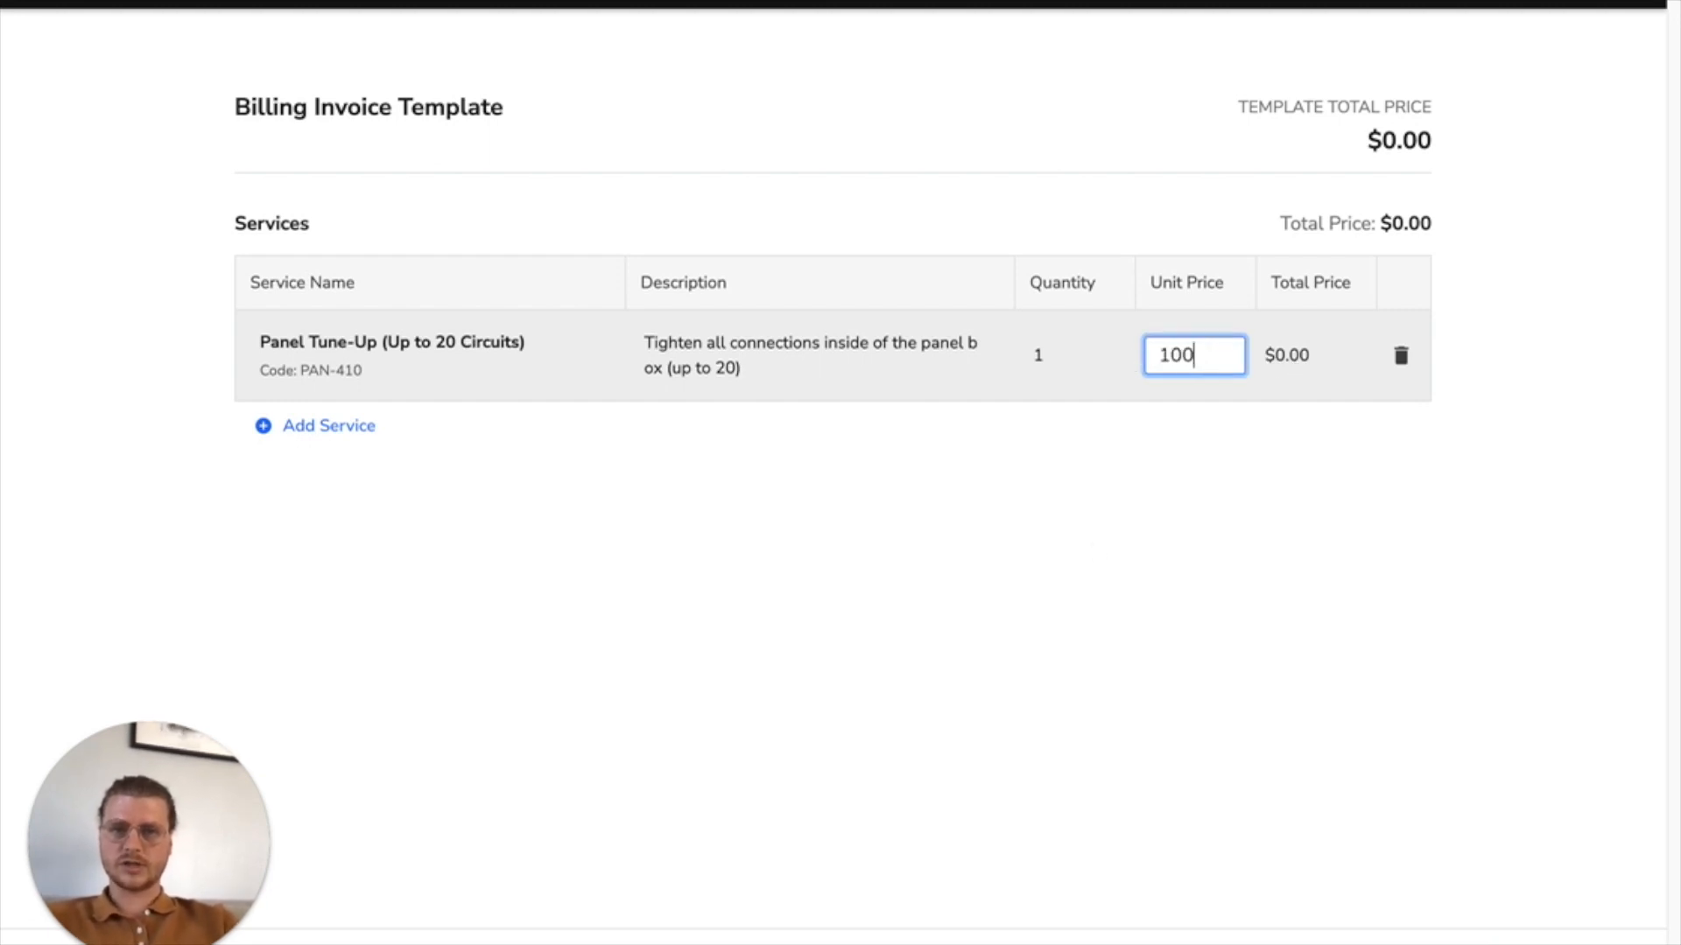
{"action": "left_click", "coordinate": [1085, 634]}
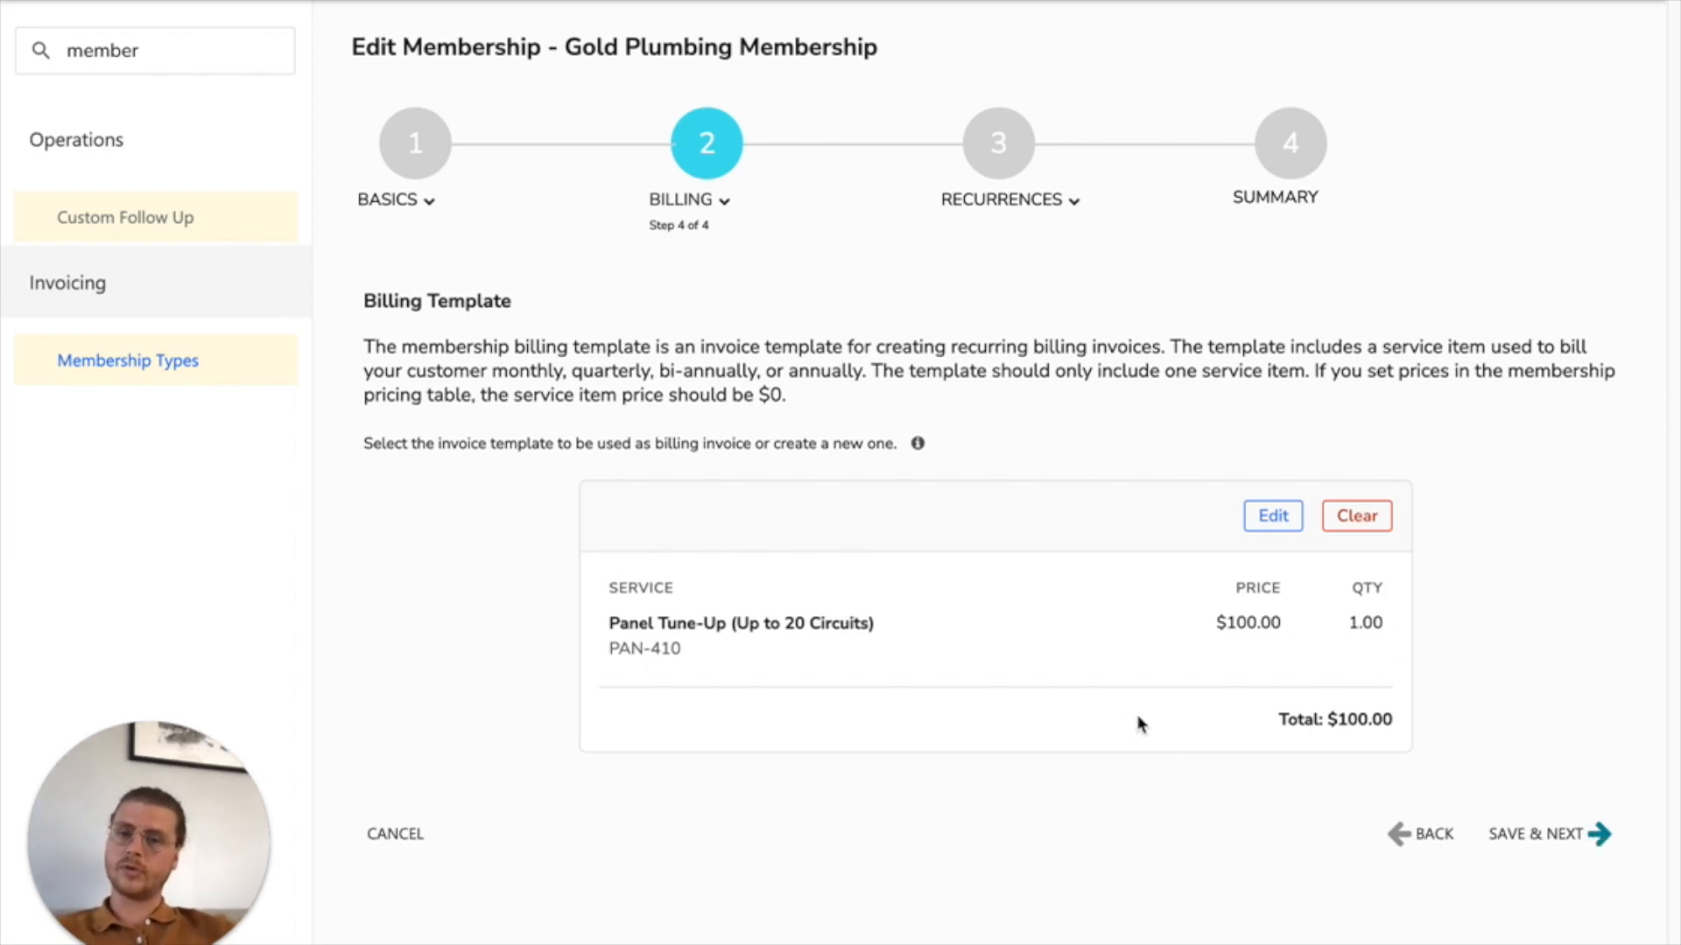
{"action": "left_click", "coordinate": [1596, 836]}
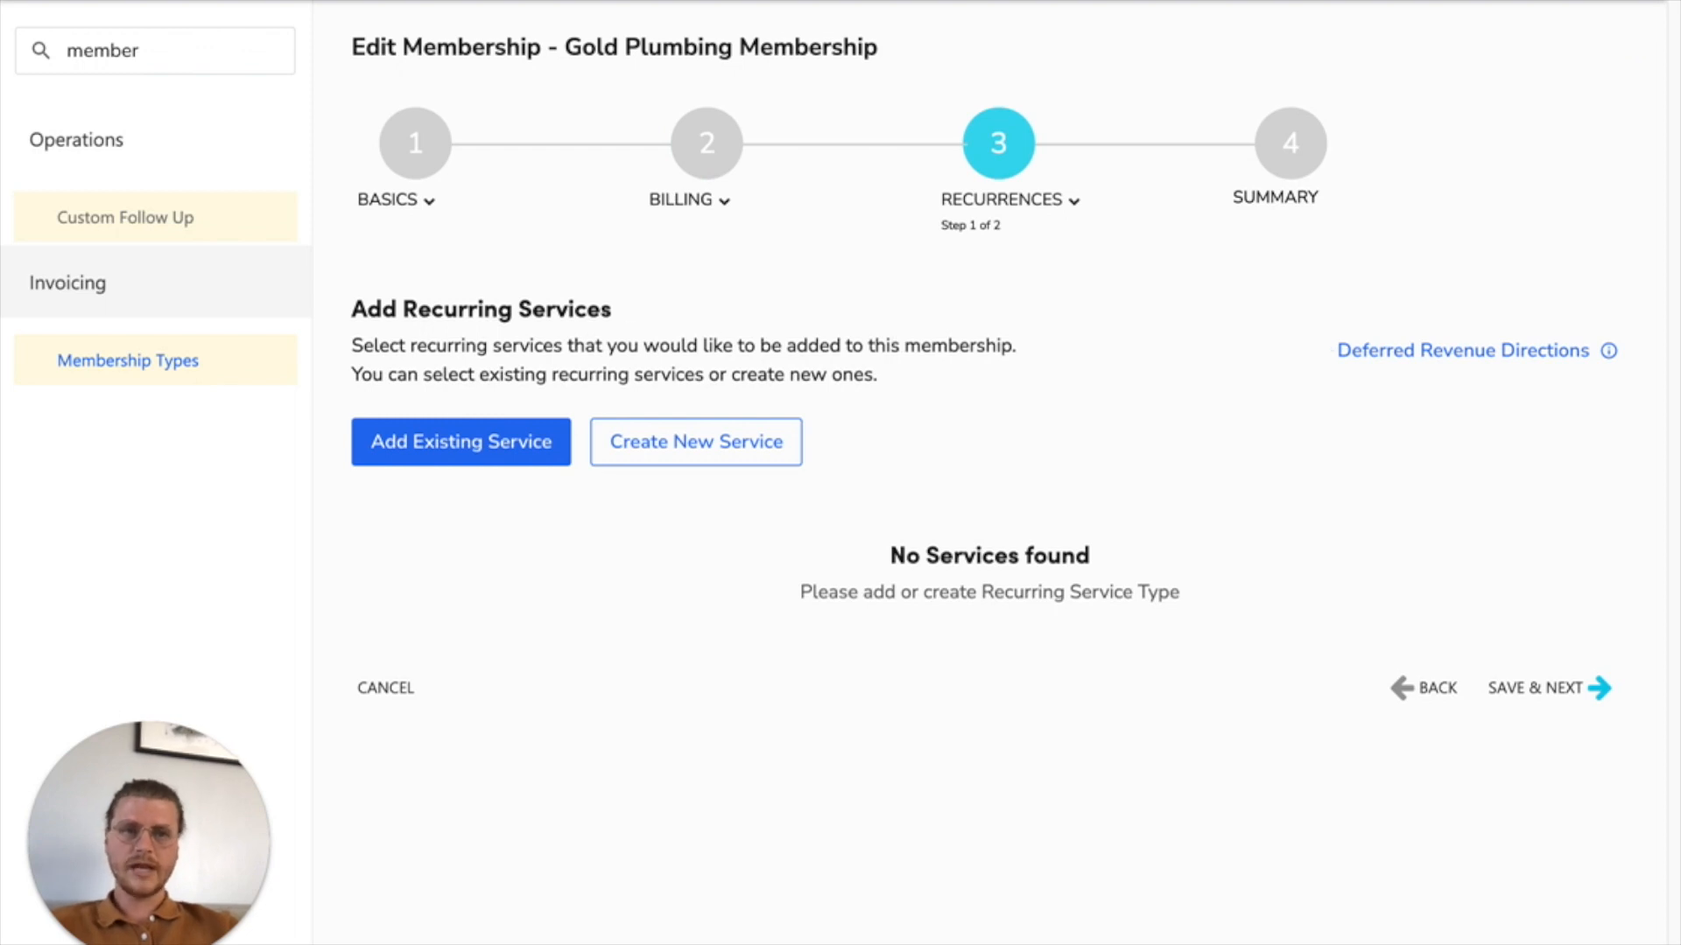
Step: Check the note's requirement for how often the recurring service should recur
{"action": "left_click_drag", "start_coordinate": [964, 178], "coordinate": [887, 147]}
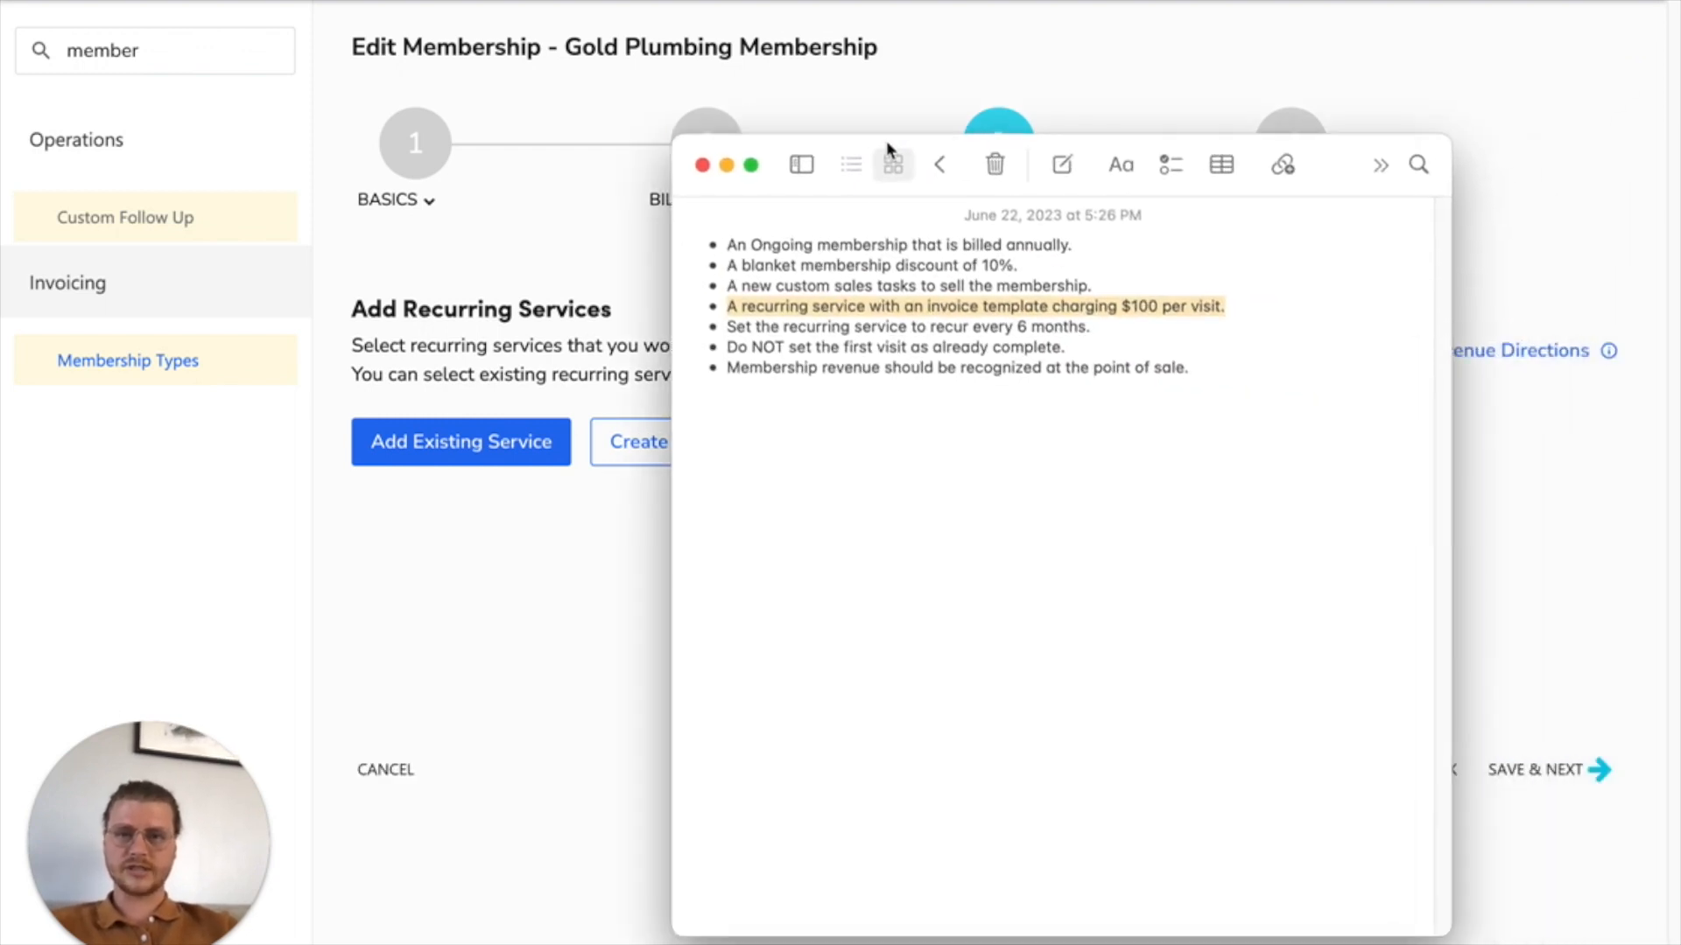
{"action": "left_click", "coordinate": [783, 330]}
{"action": "left_click_drag", "start_coordinate": [720, 327], "coordinate": [1107, 328]}
{"action": "left_click_drag", "start_coordinate": [830, 157], "coordinate": [1680, 144]}
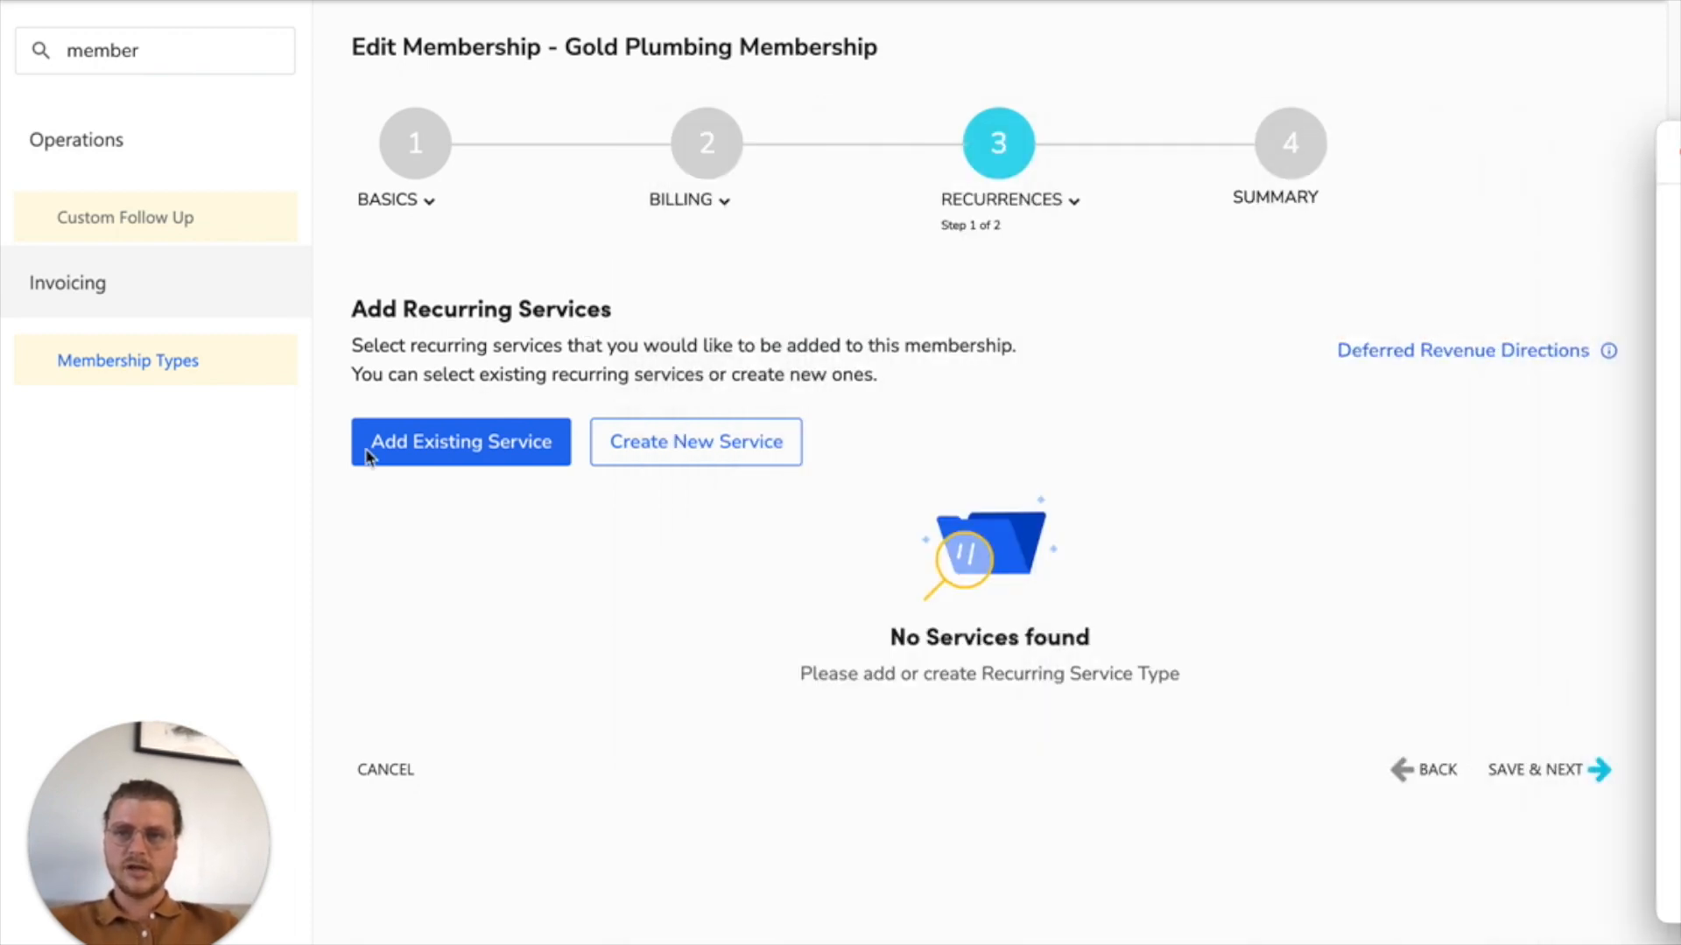
Step: Create a new recurring service named Gold Plumbing Membership and assign it the Tune Up invoice template
{"action": "left_click", "coordinate": [630, 447]}
{"action": "left_click", "coordinate": [420, 130]}
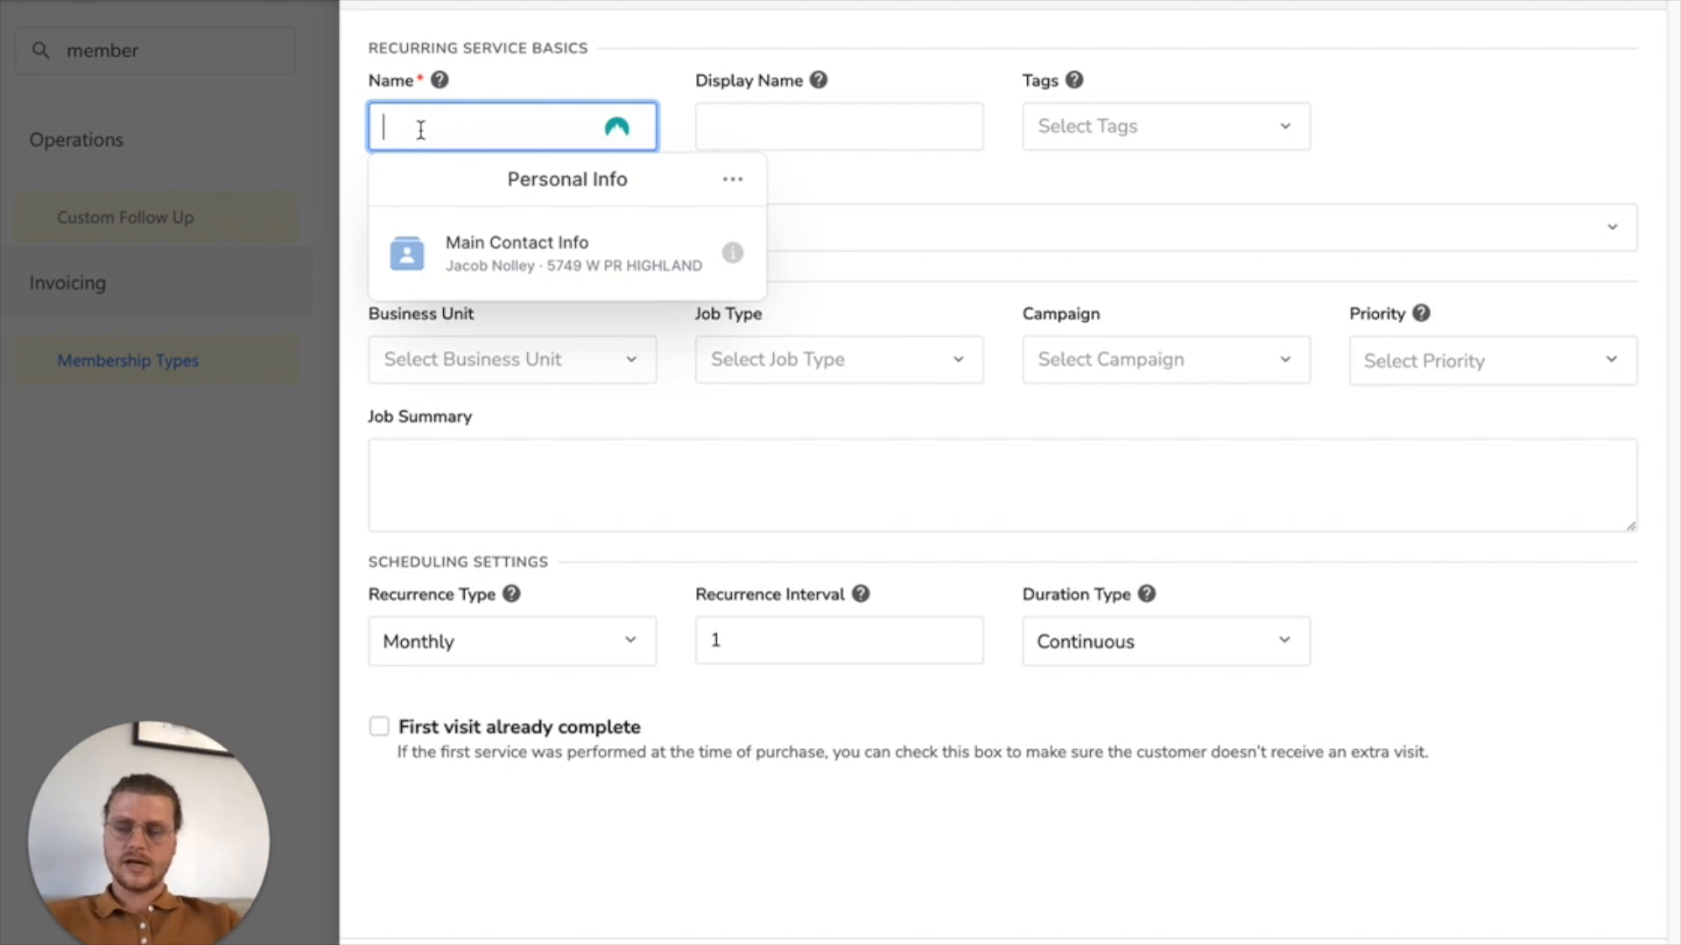
{"action": "type", "text": "Gold Plumb"}
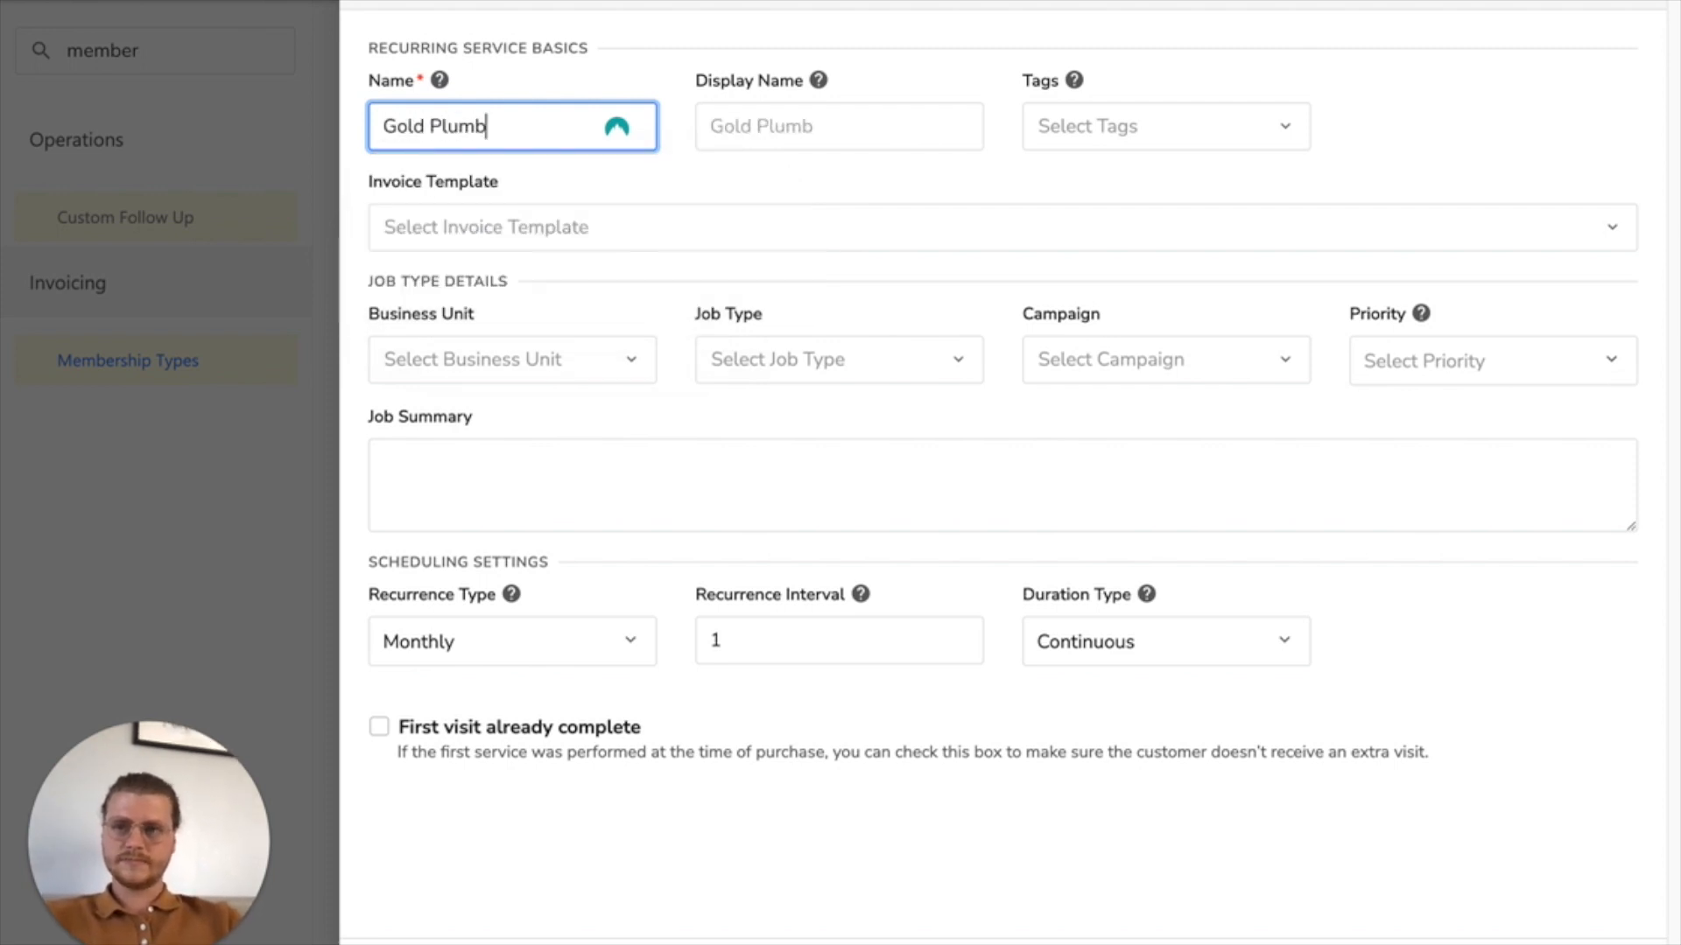
{"action": "type", "text": "ing Membership"}
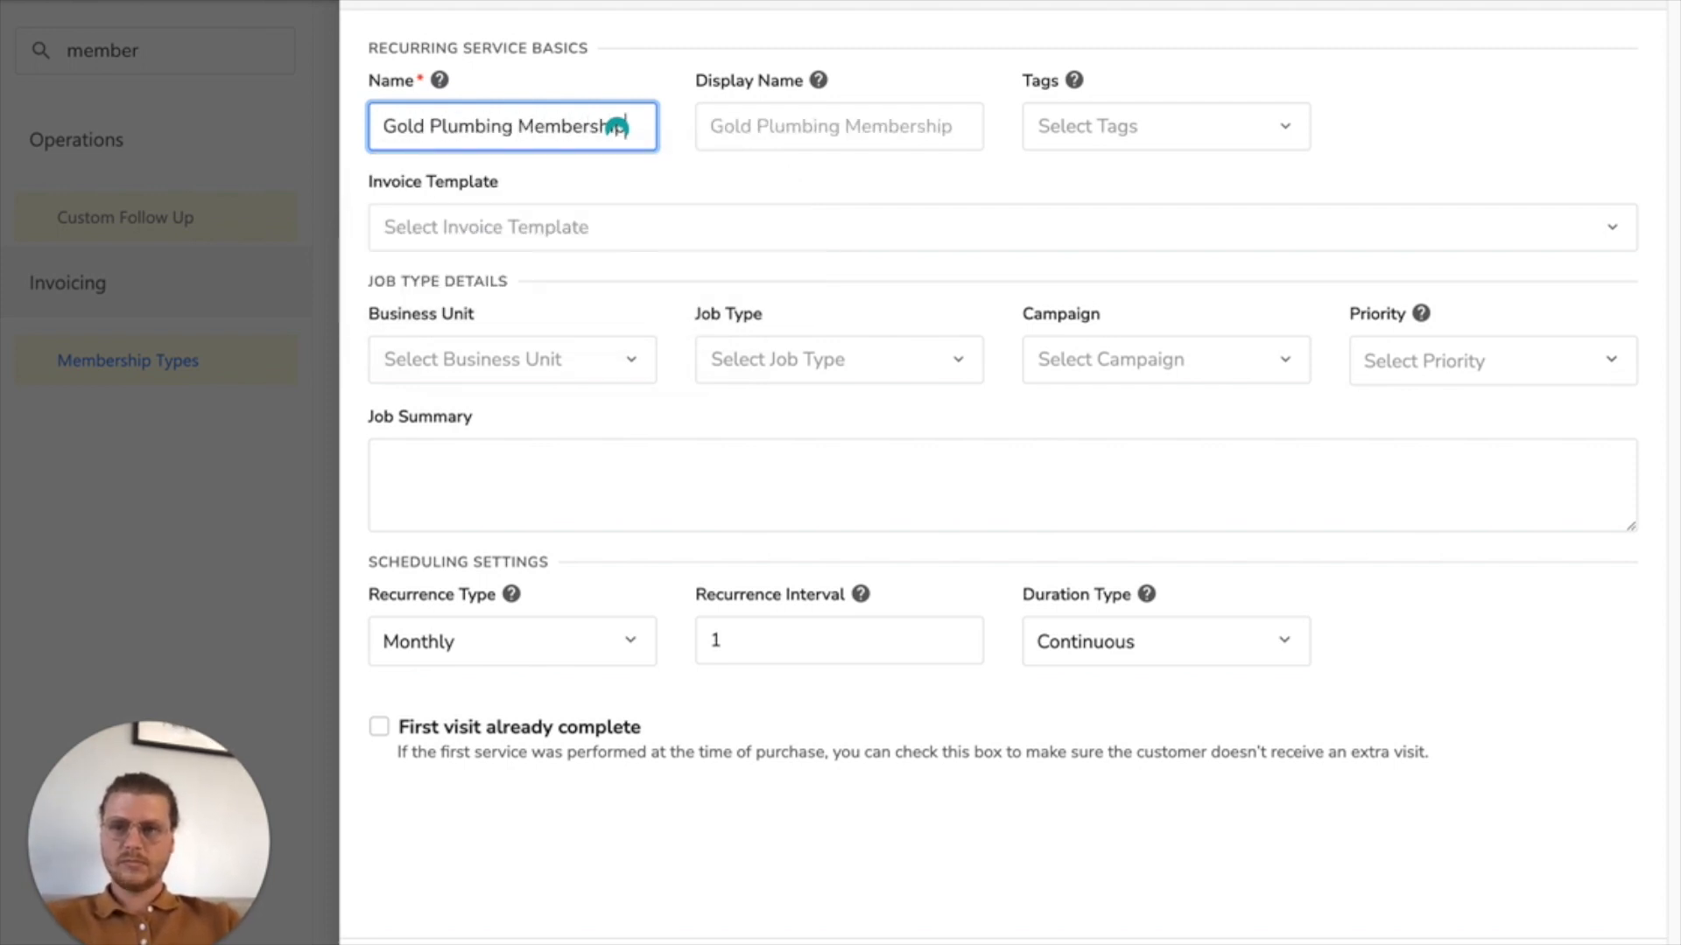
{"action": "left_click", "coordinate": [454, 234]}
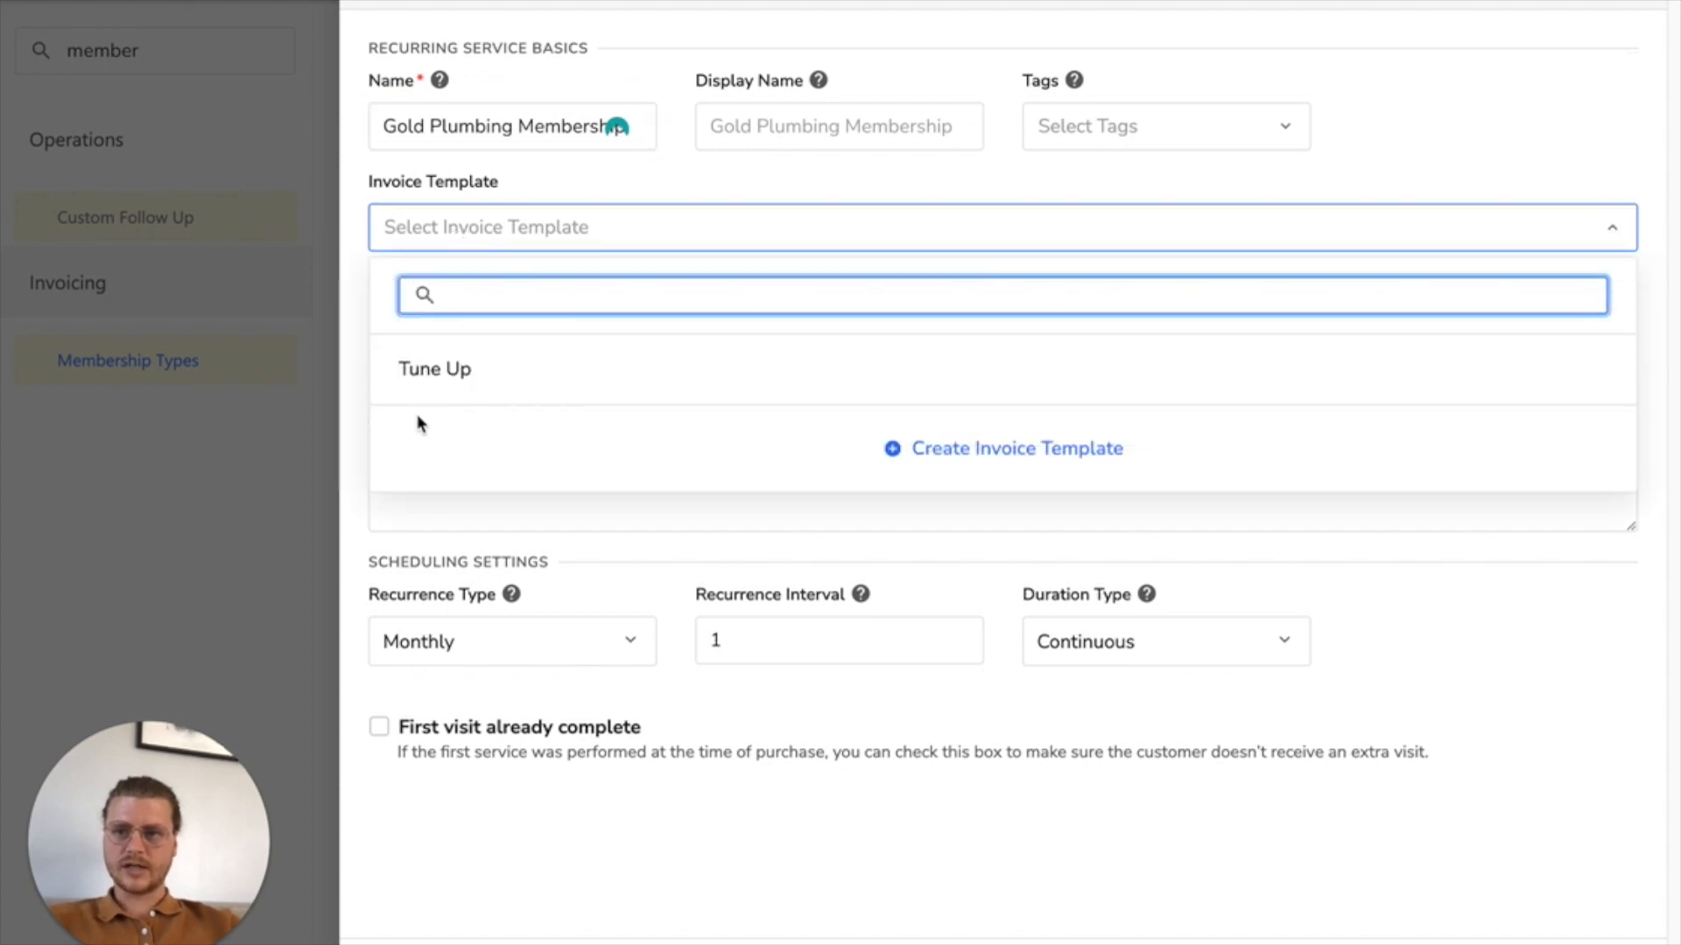
{"action": "left_click", "coordinate": [443, 382]}
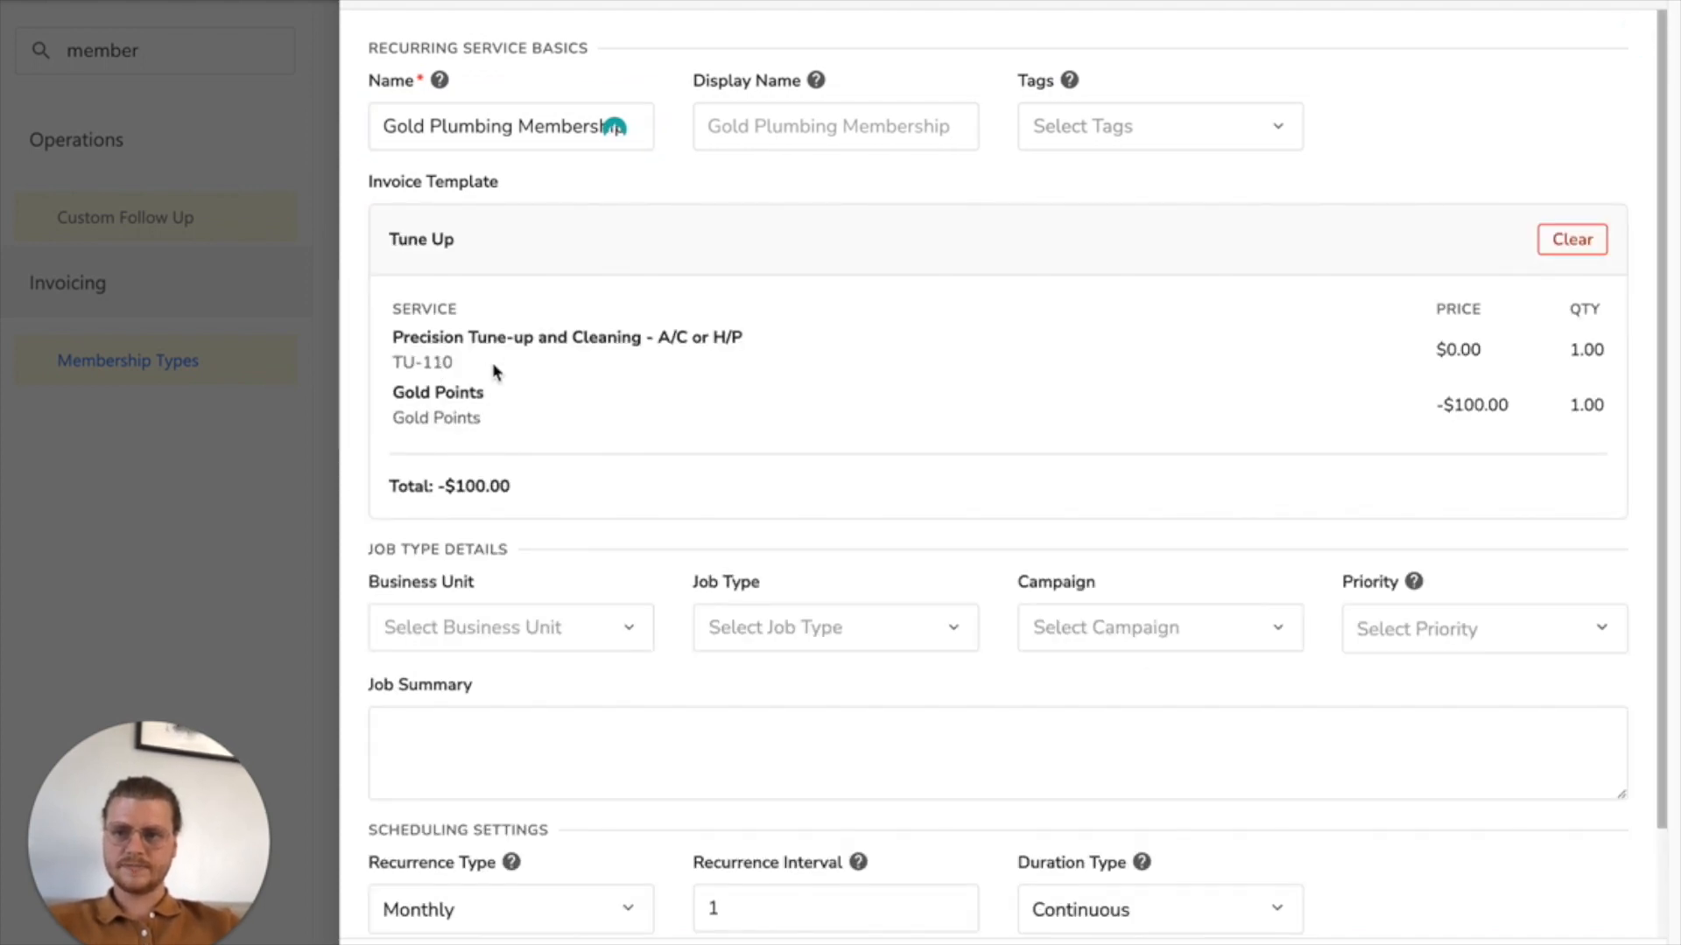
Step: Set the recurring service's business unit to HVAC - Maintenance and open the job type choices
{"action": "scroll", "coordinate": [493, 371], "scroll_direction": "down", "scroll_amount": 2}
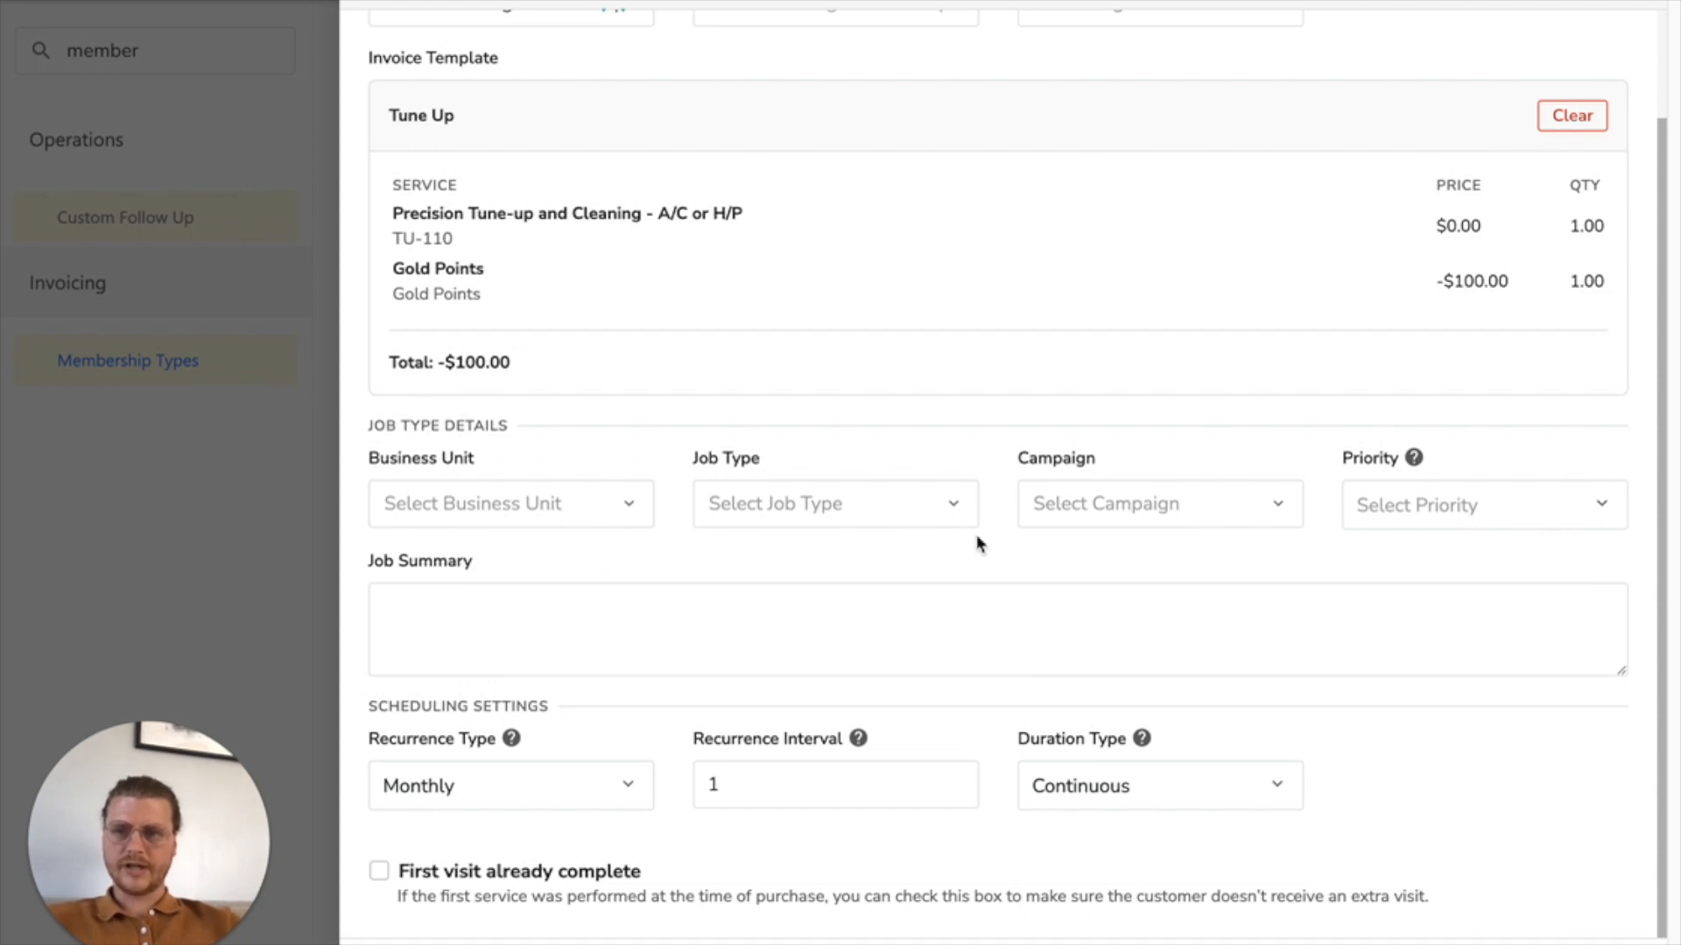
{"action": "left_click", "coordinate": [526, 508]}
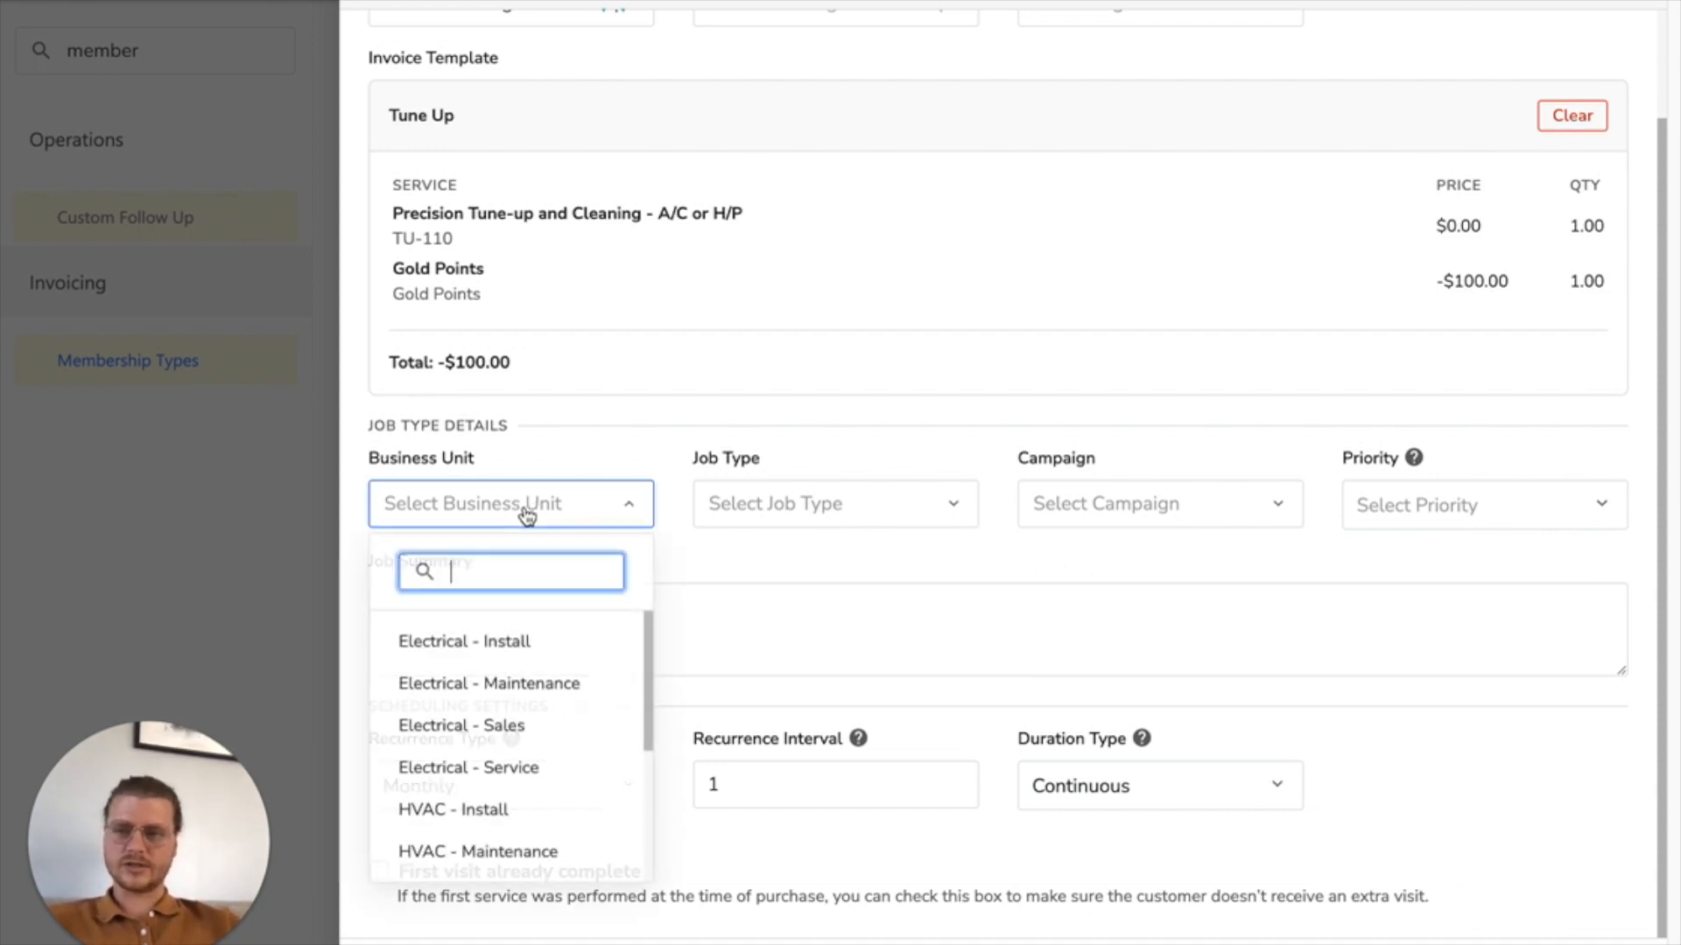
{"action": "scroll", "coordinate": [517, 727], "scroll_direction": "down", "scroll_amount": 2}
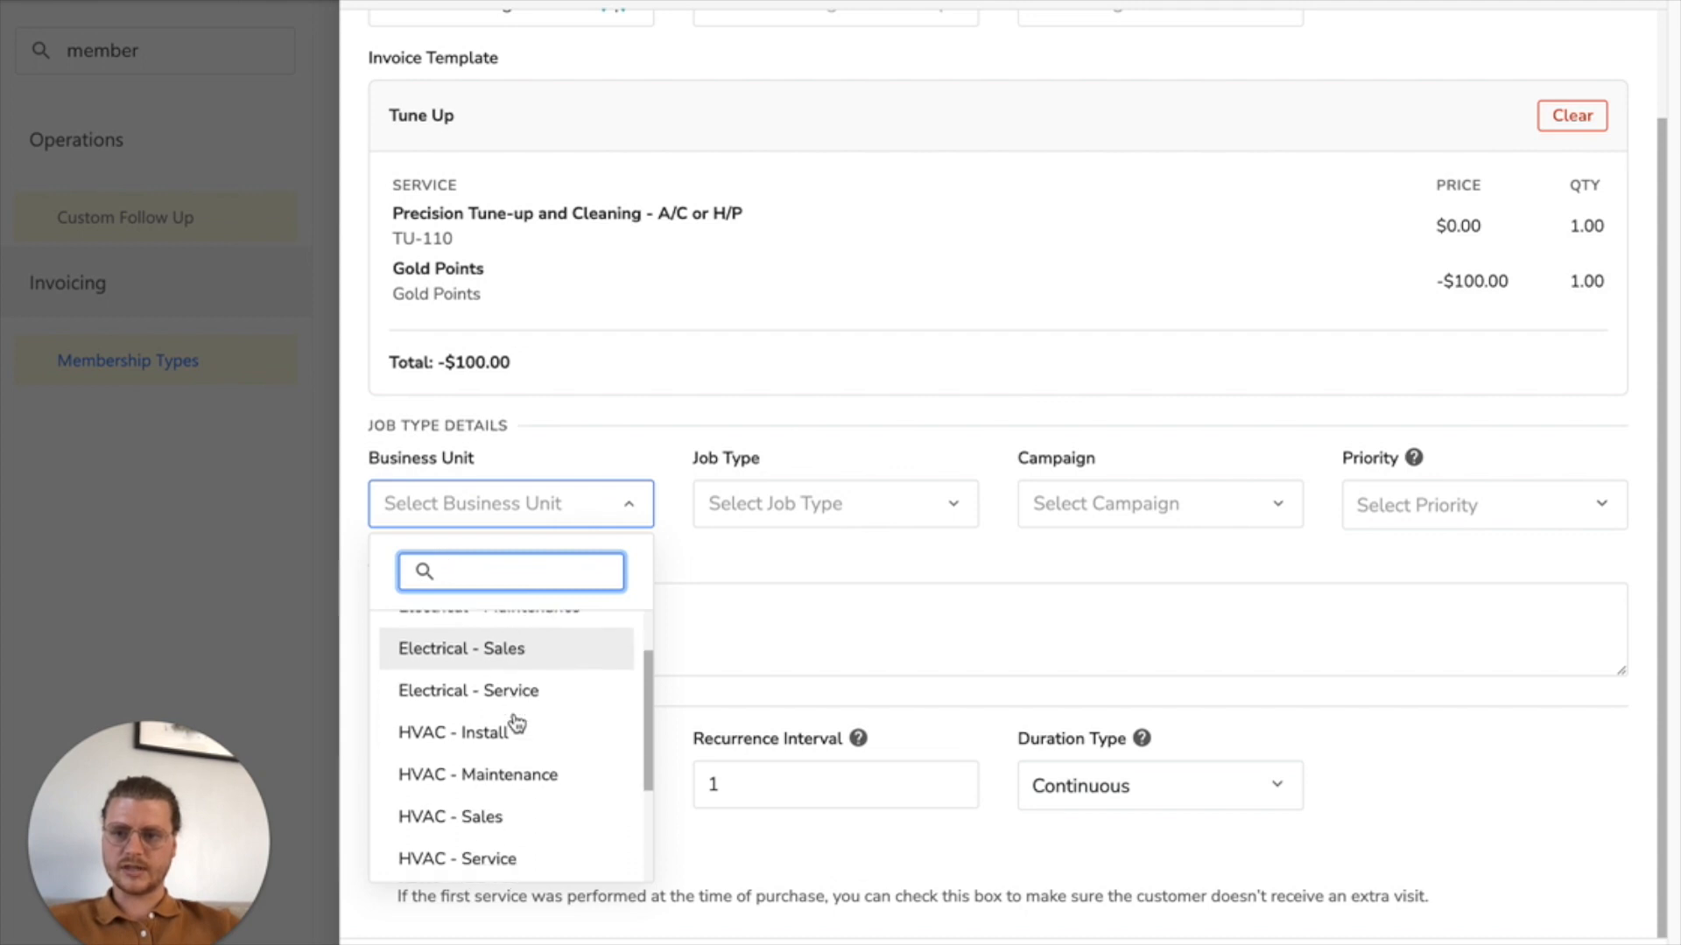
{"action": "left_click", "coordinate": [476, 766]}
{"action": "left_click", "coordinate": [852, 518]}
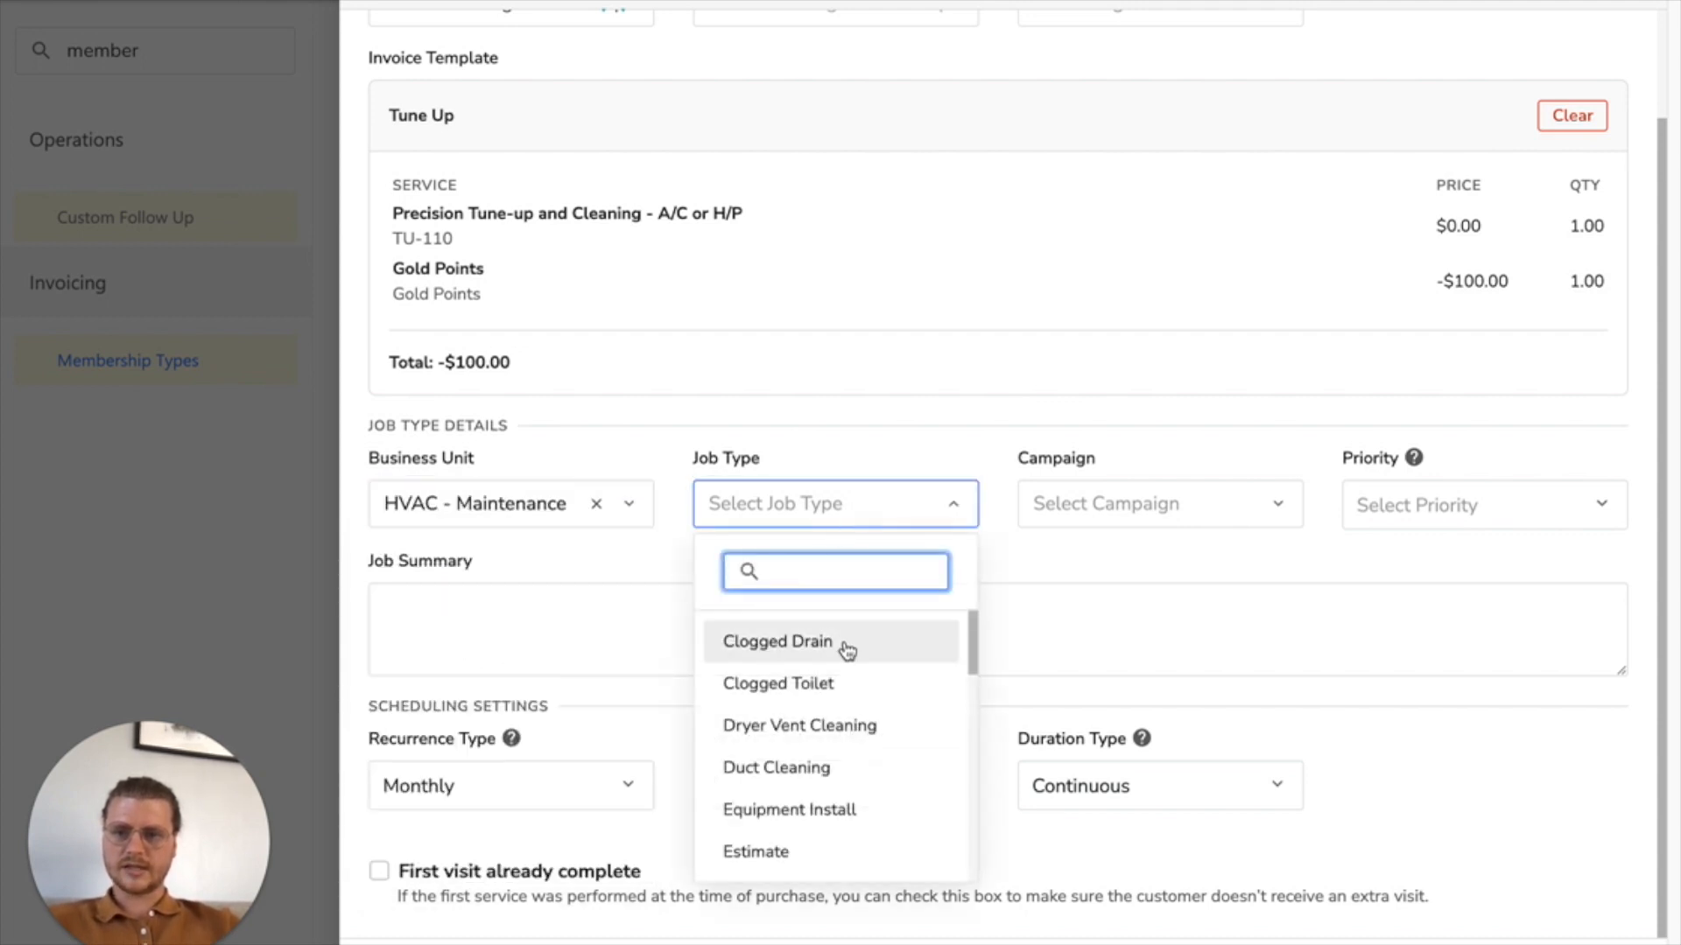
Step: Search the job types for "tun" and for "main", and clear the search
{"action": "scroll", "coordinate": [788, 804], "scroll_direction": "down", "scroll_amount": 1}
{"action": "type", "text": "tun"}
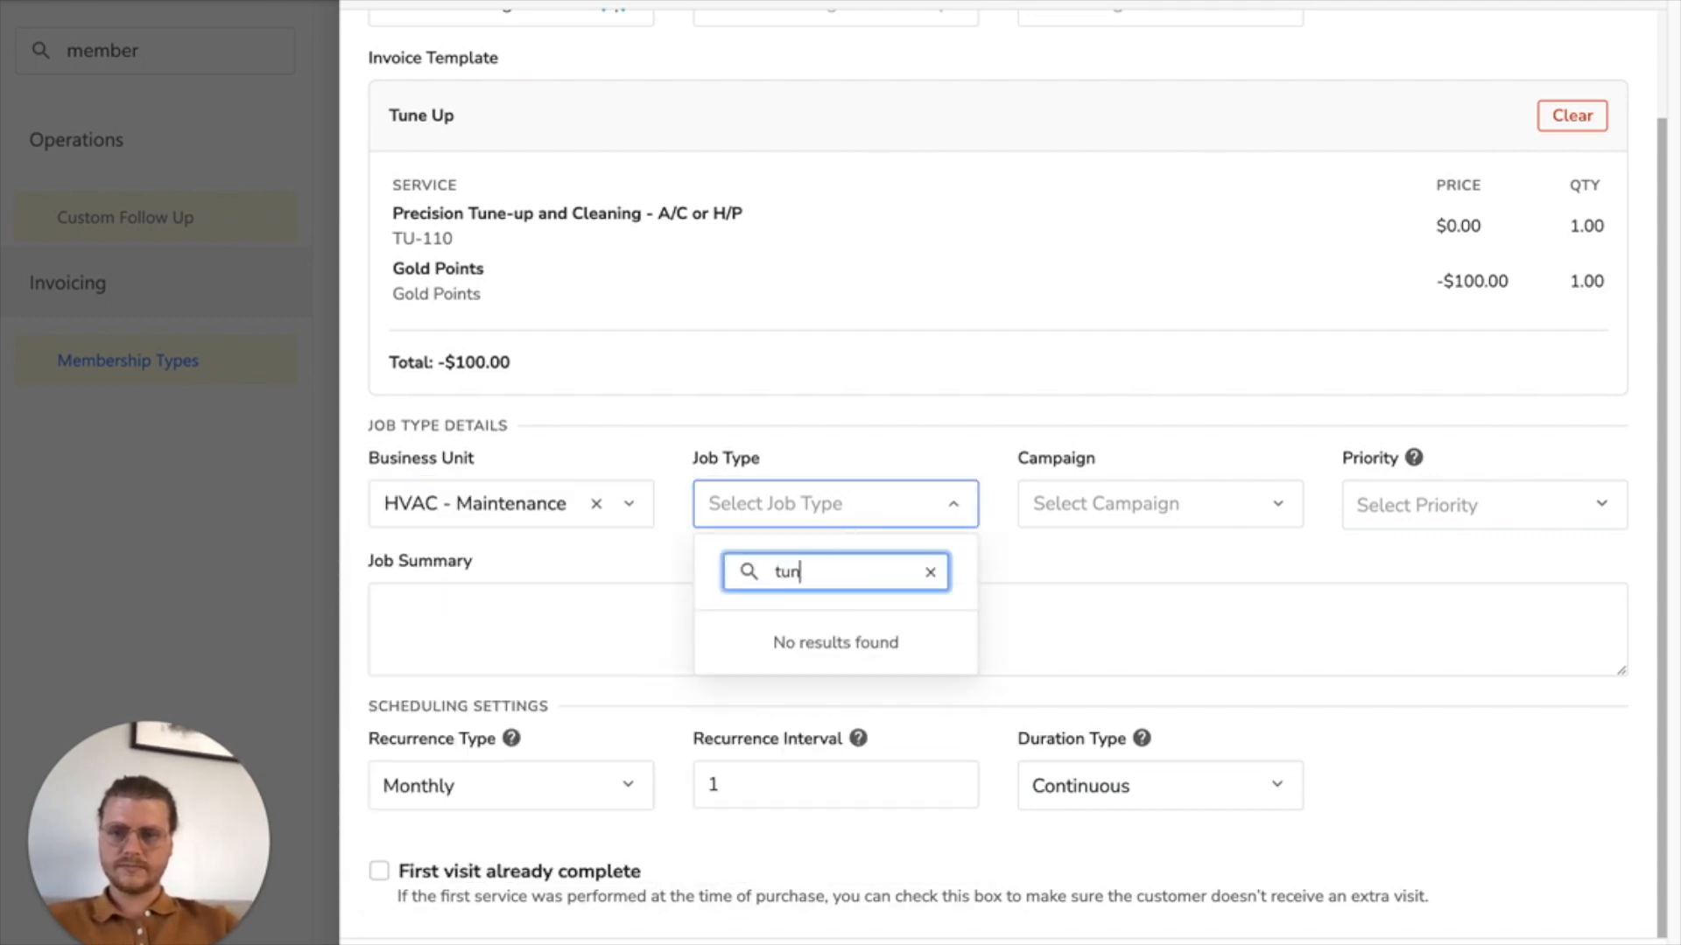
{"action": "key", "text": "BackSpace"}
{"action": "key", "text": "BackSpace"}
{"action": "key", "text": "BackSpace"}
{"action": "type", "text": "mai"}
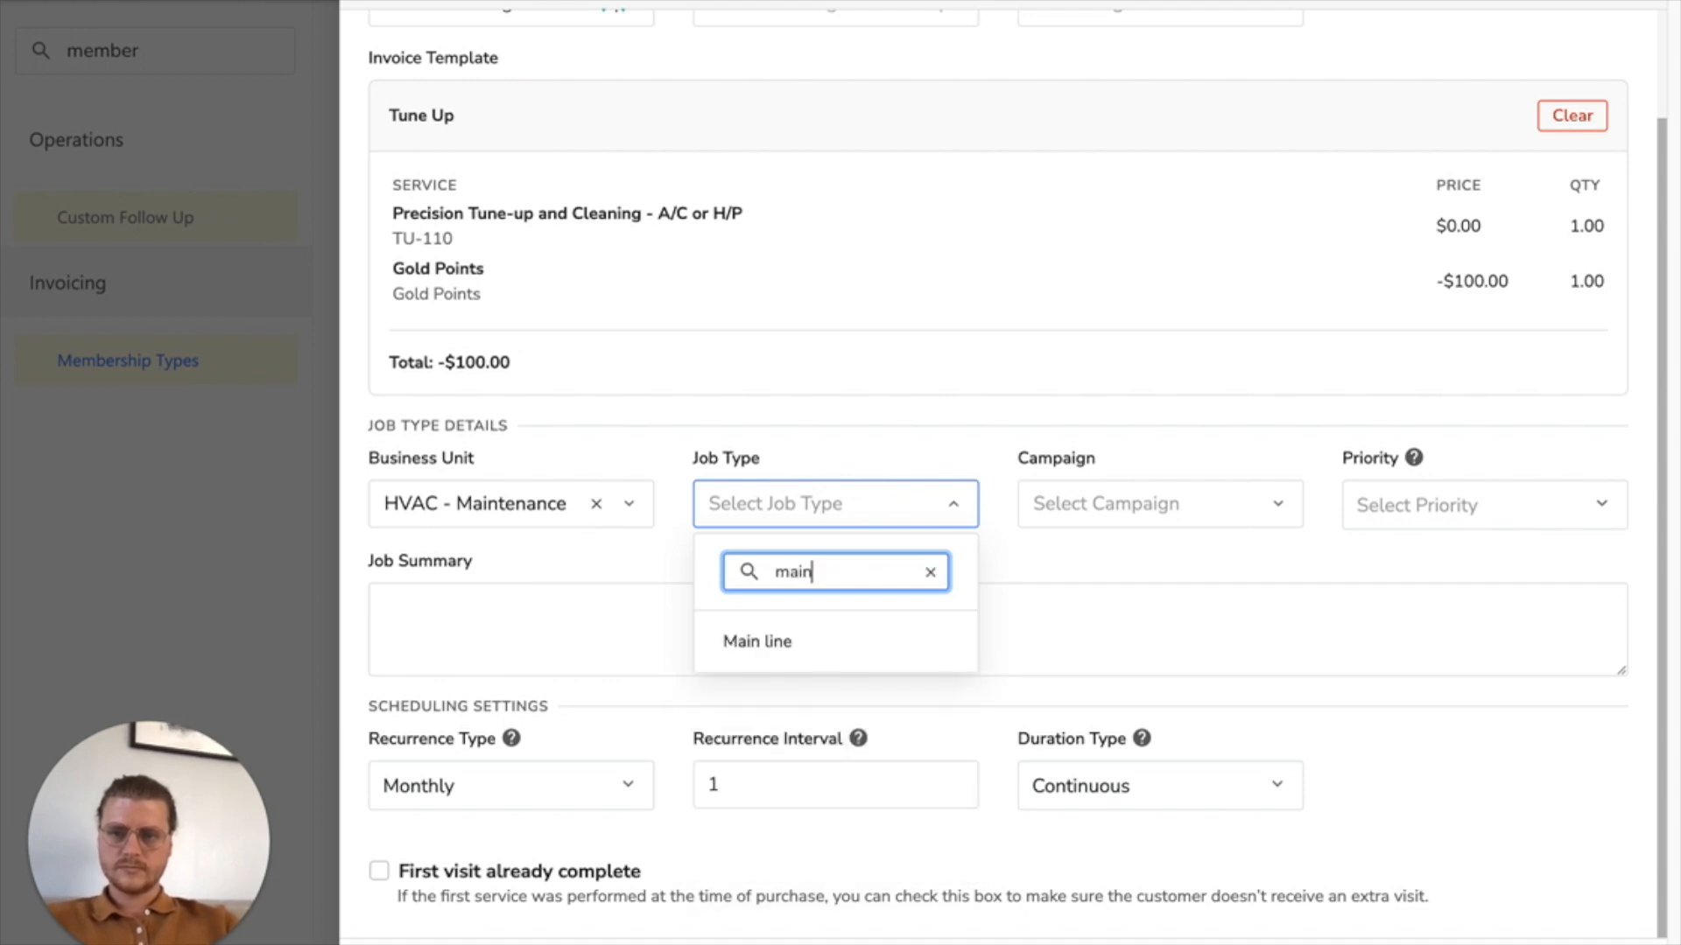
{"action": "type", "text": "n"}
{"action": "key", "text": "BackSpace"}
{"action": "key", "text": "BackSpace"}
{"action": "key", "text": "BackSpace"}
{"action": "key", "text": "BackSpace"}
Step: Look through the full job type list and set the recurring service's job type to No Heat
{"action": "scroll", "coordinate": [790, 842], "scroll_direction": "down", "scroll_amount": 2}
{"action": "scroll", "coordinate": [790, 843], "scroll_direction": "down", "scroll_amount": 5}
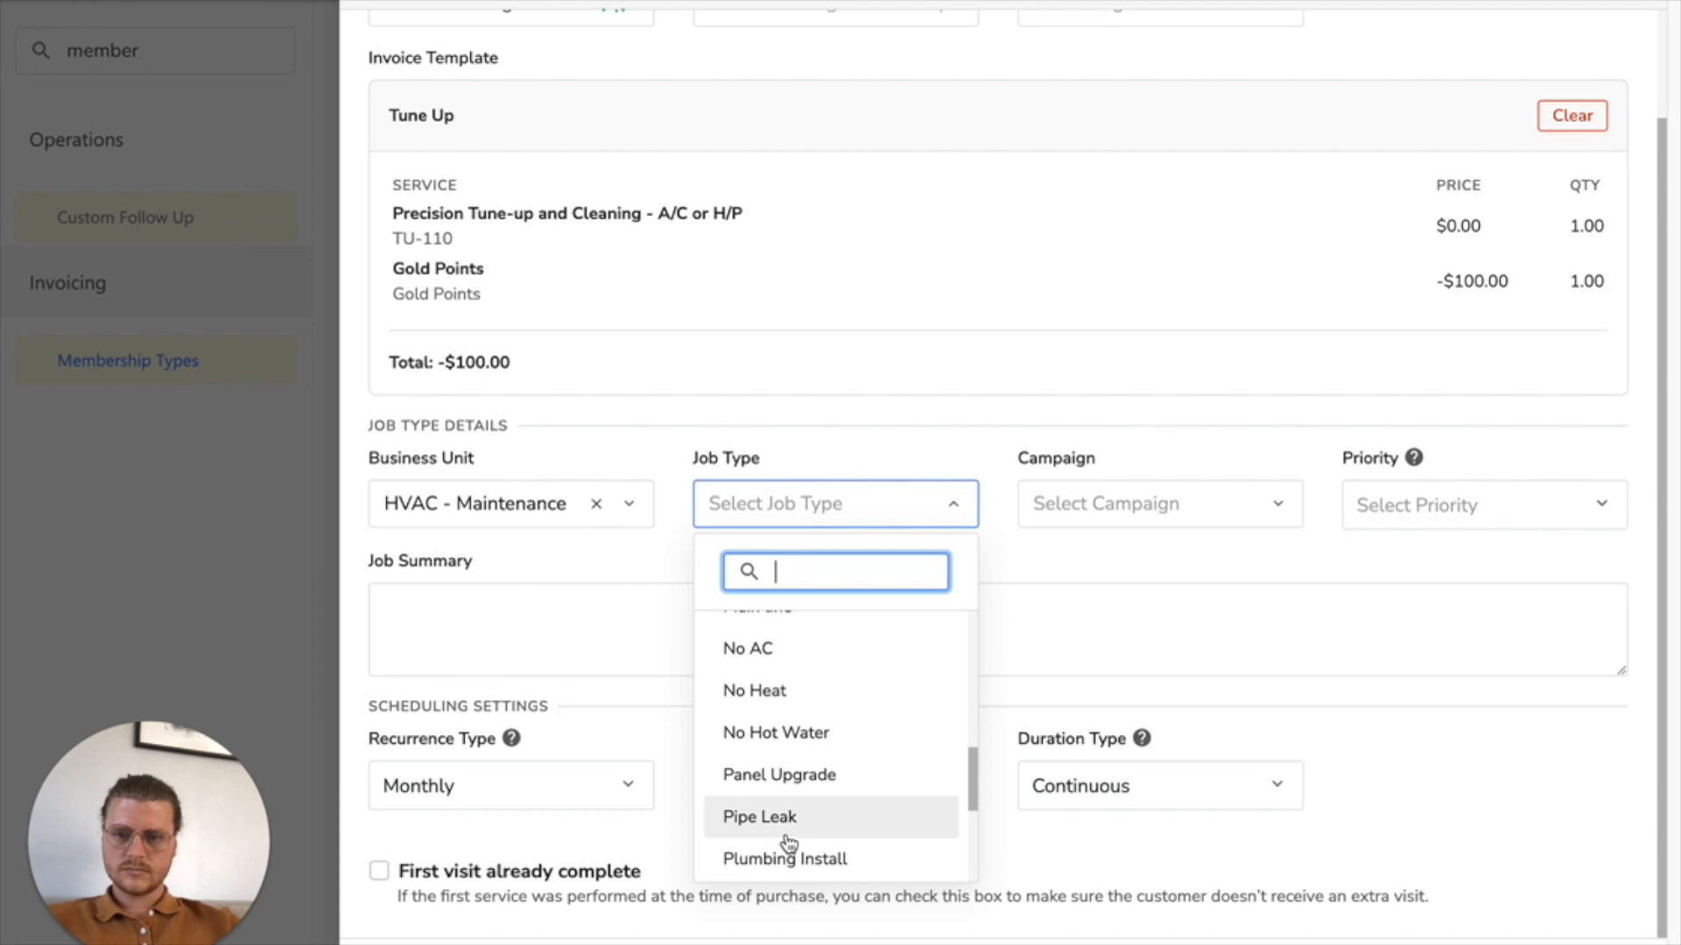
{"action": "scroll", "coordinate": [789, 842], "scroll_direction": "down", "scroll_amount": 5}
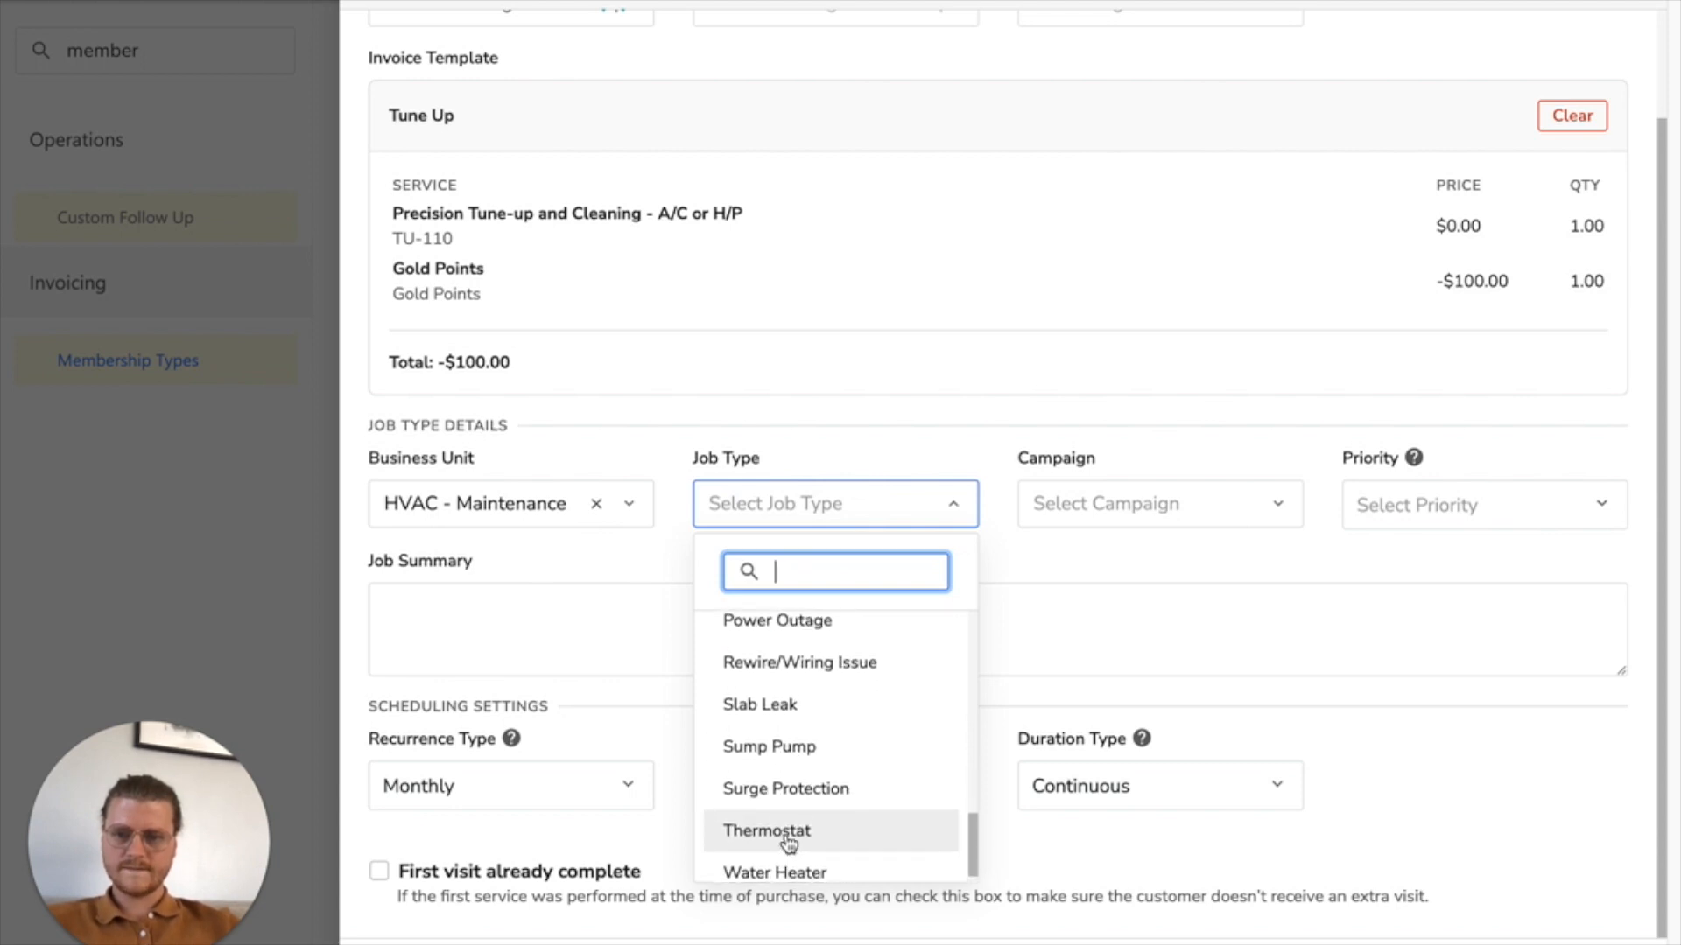
{"action": "scroll", "coordinate": [789, 843], "scroll_direction": "up", "scroll_amount": 10}
{"action": "scroll", "coordinate": [791, 842], "scroll_direction": "up", "scroll_amount": 3}
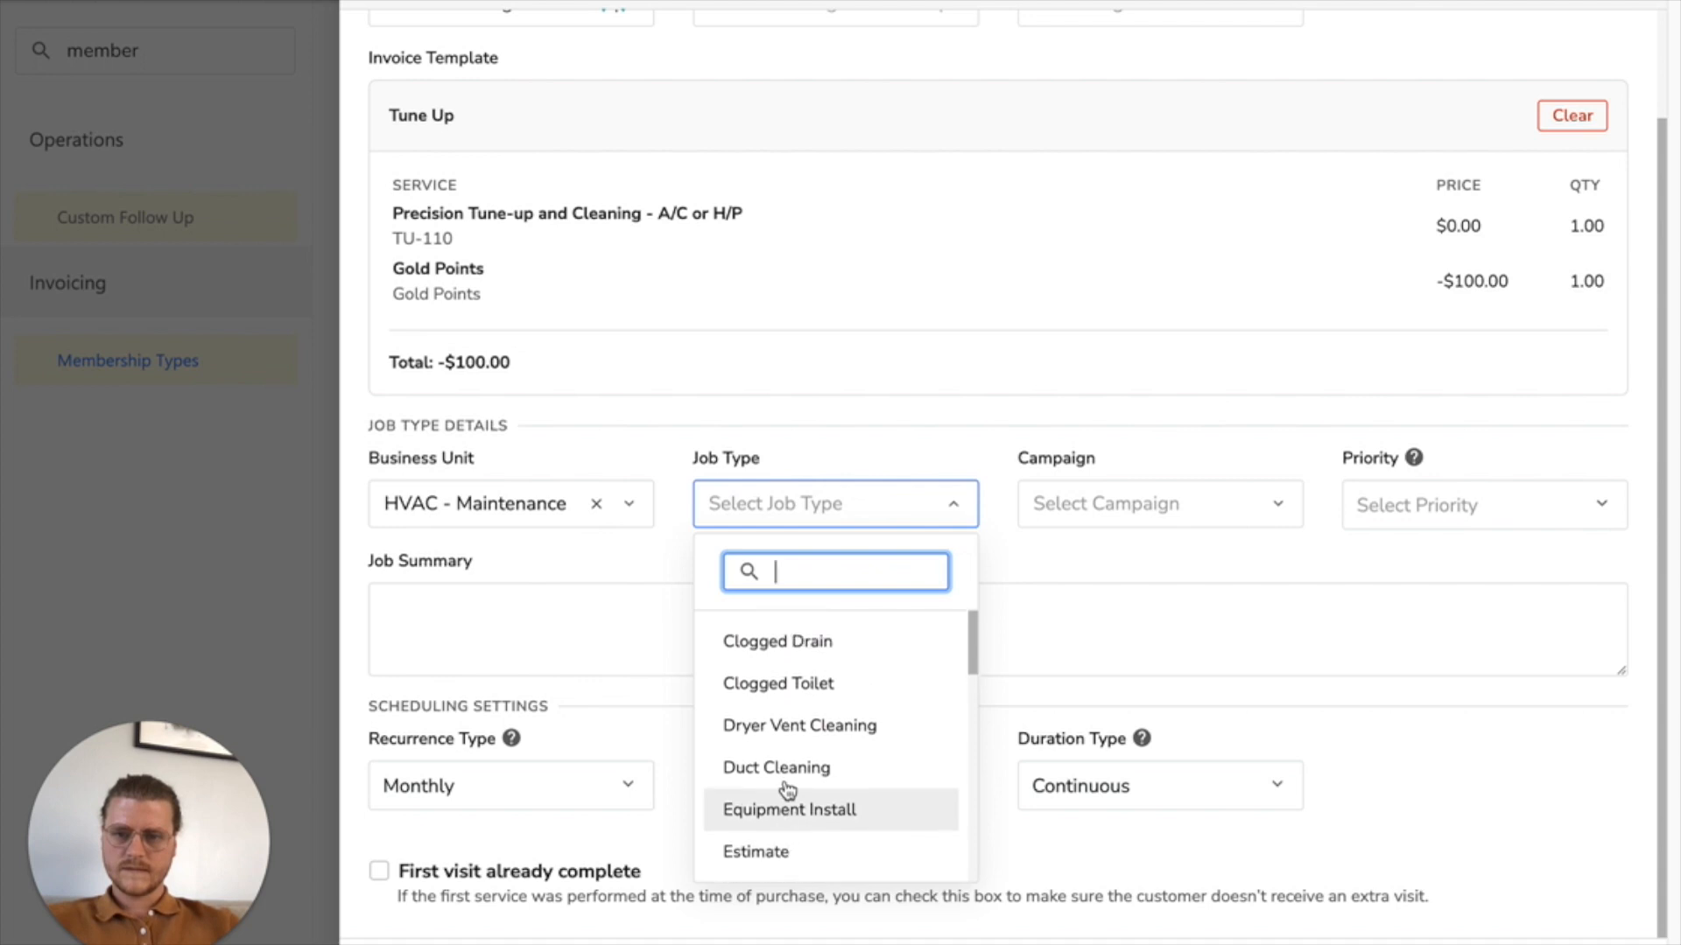
{"action": "scroll", "coordinate": [801, 683], "scroll_direction": "down", "scroll_amount": 3}
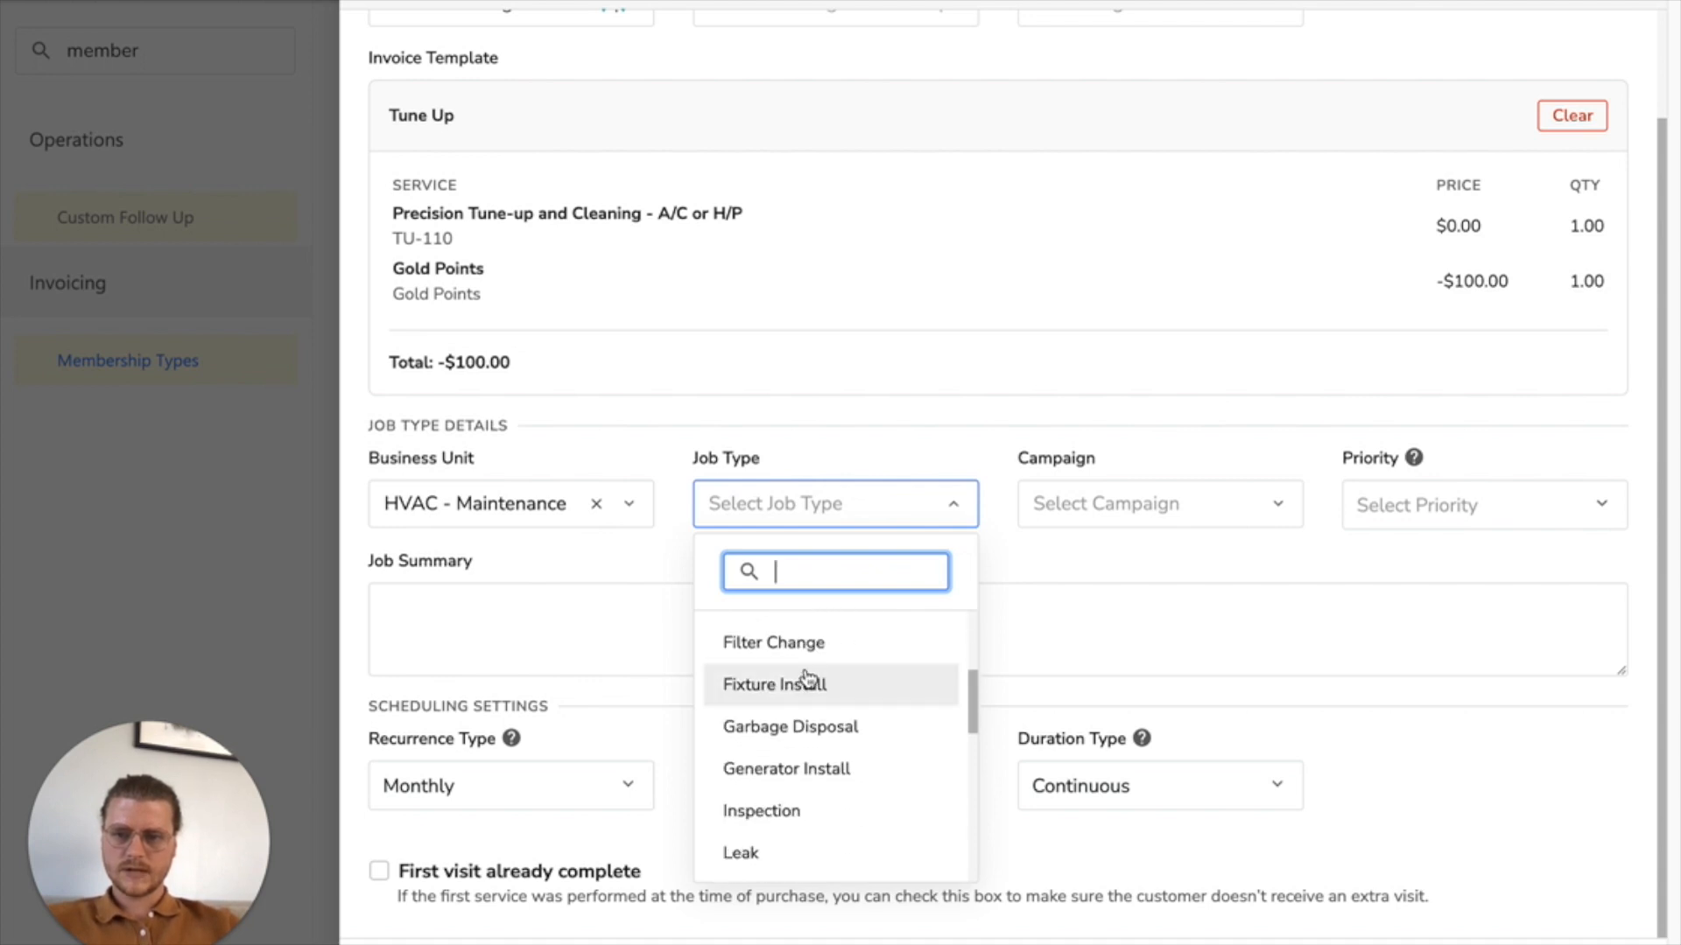
{"action": "scroll", "coordinate": [805, 679], "scroll_direction": "down", "scroll_amount": 4}
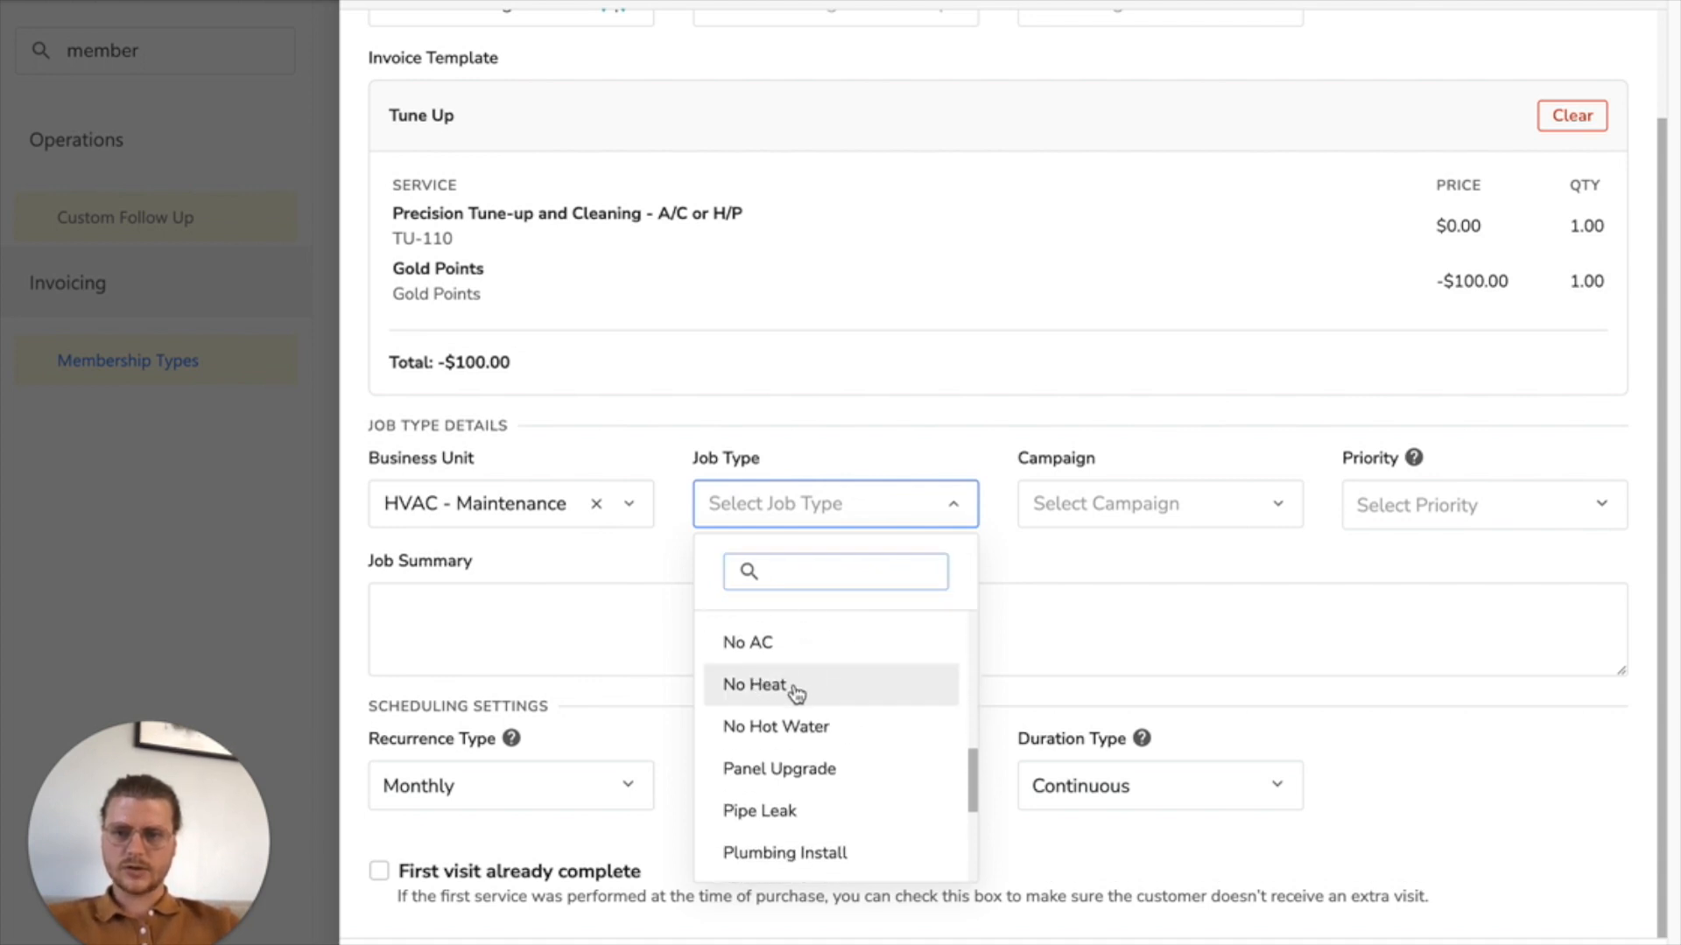
{"action": "left_click", "coordinate": [797, 693]}
Step: Leave the campaign unselected, set the priority to Normal and enter the job summary "This is a tune up"
{"action": "left_click", "coordinate": [1148, 512]}
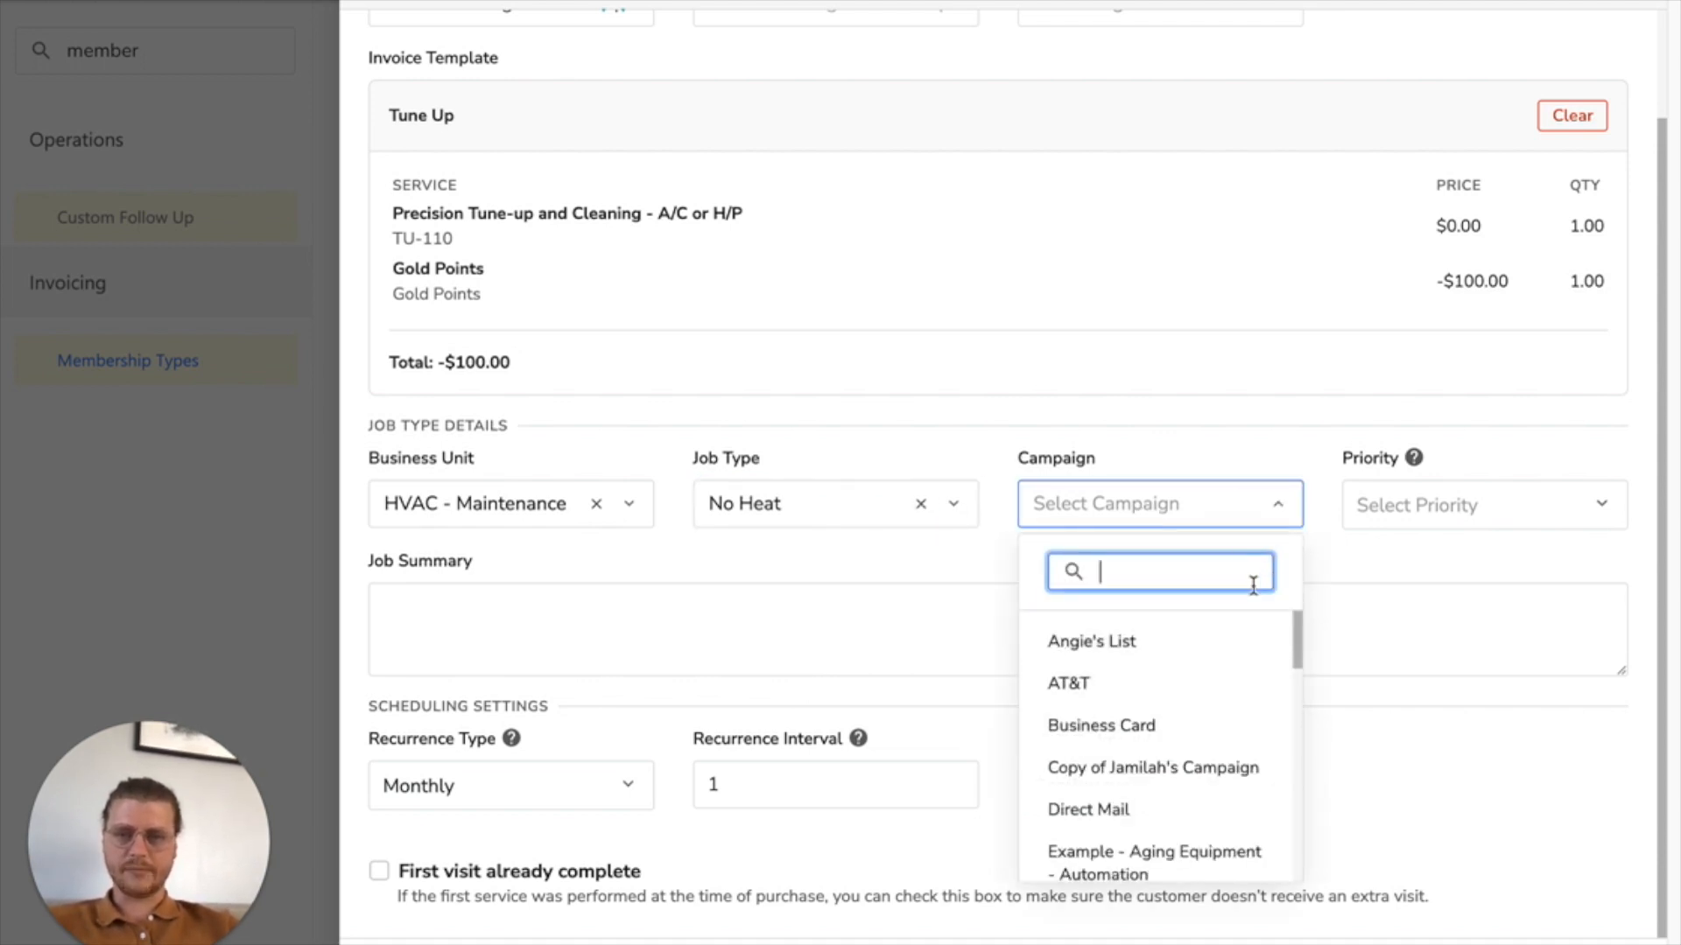
{"action": "left_click", "coordinate": [1430, 499]}
{"action": "left_click", "coordinate": [1432, 622]}
{"action": "left_click", "coordinate": [520, 636]}
{"action": "type", "text": "This is a tune up"}
{"action": "key", "text": "BackSpace"}
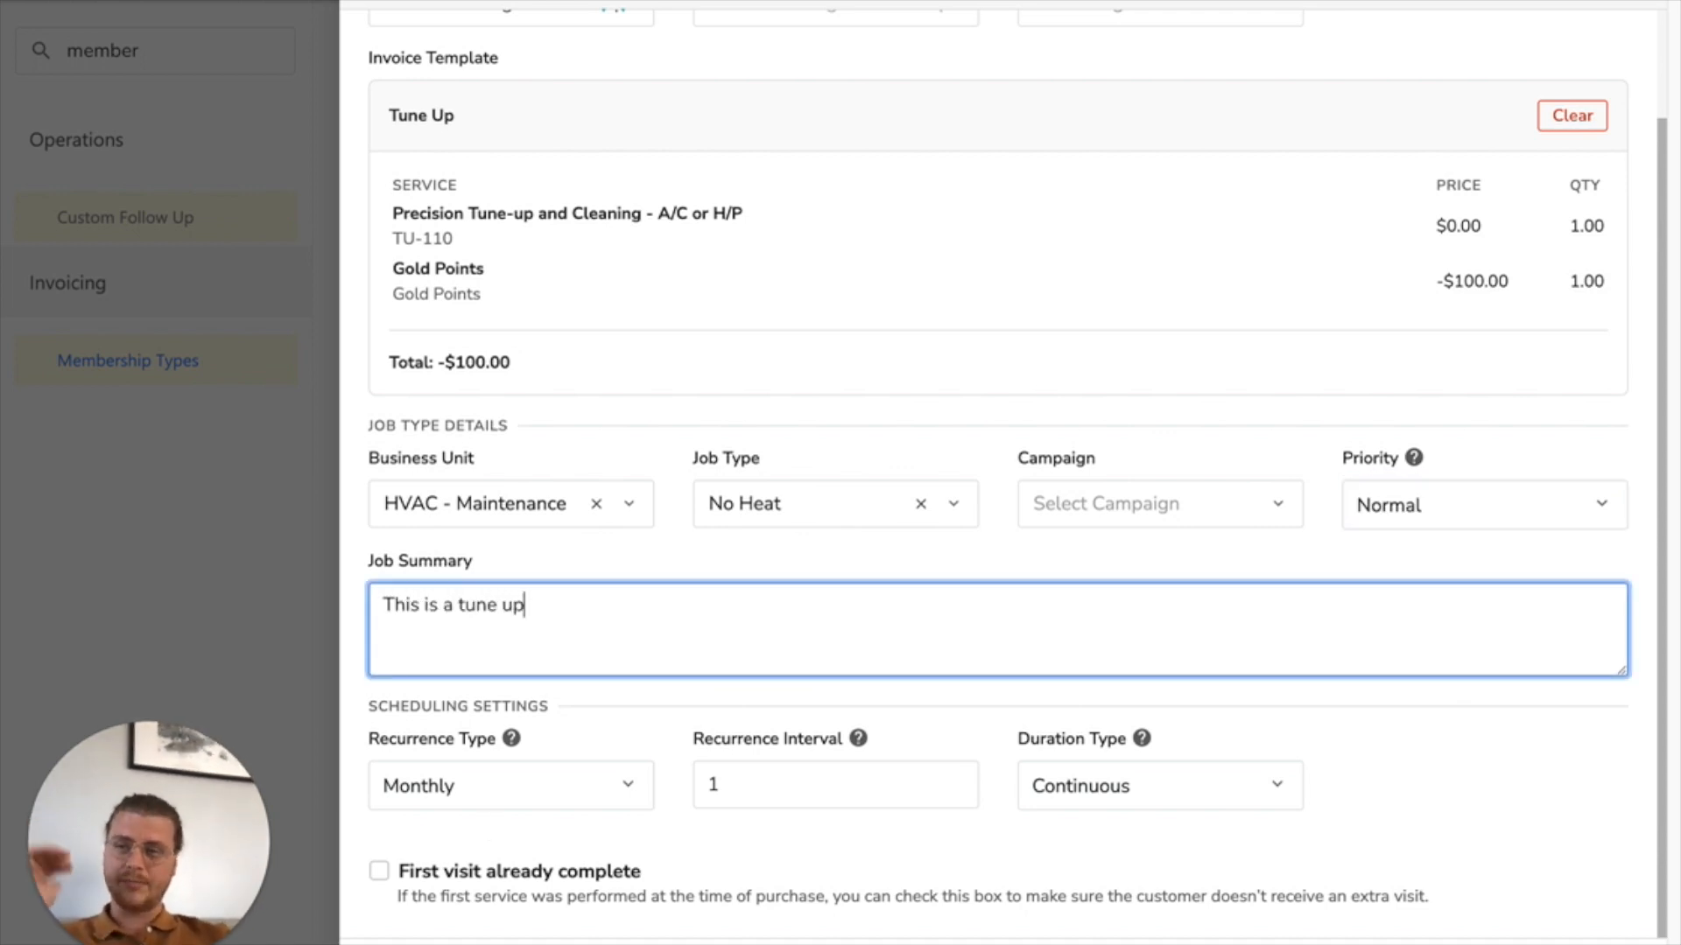
{"action": "left_click", "coordinate": [716, 840]}
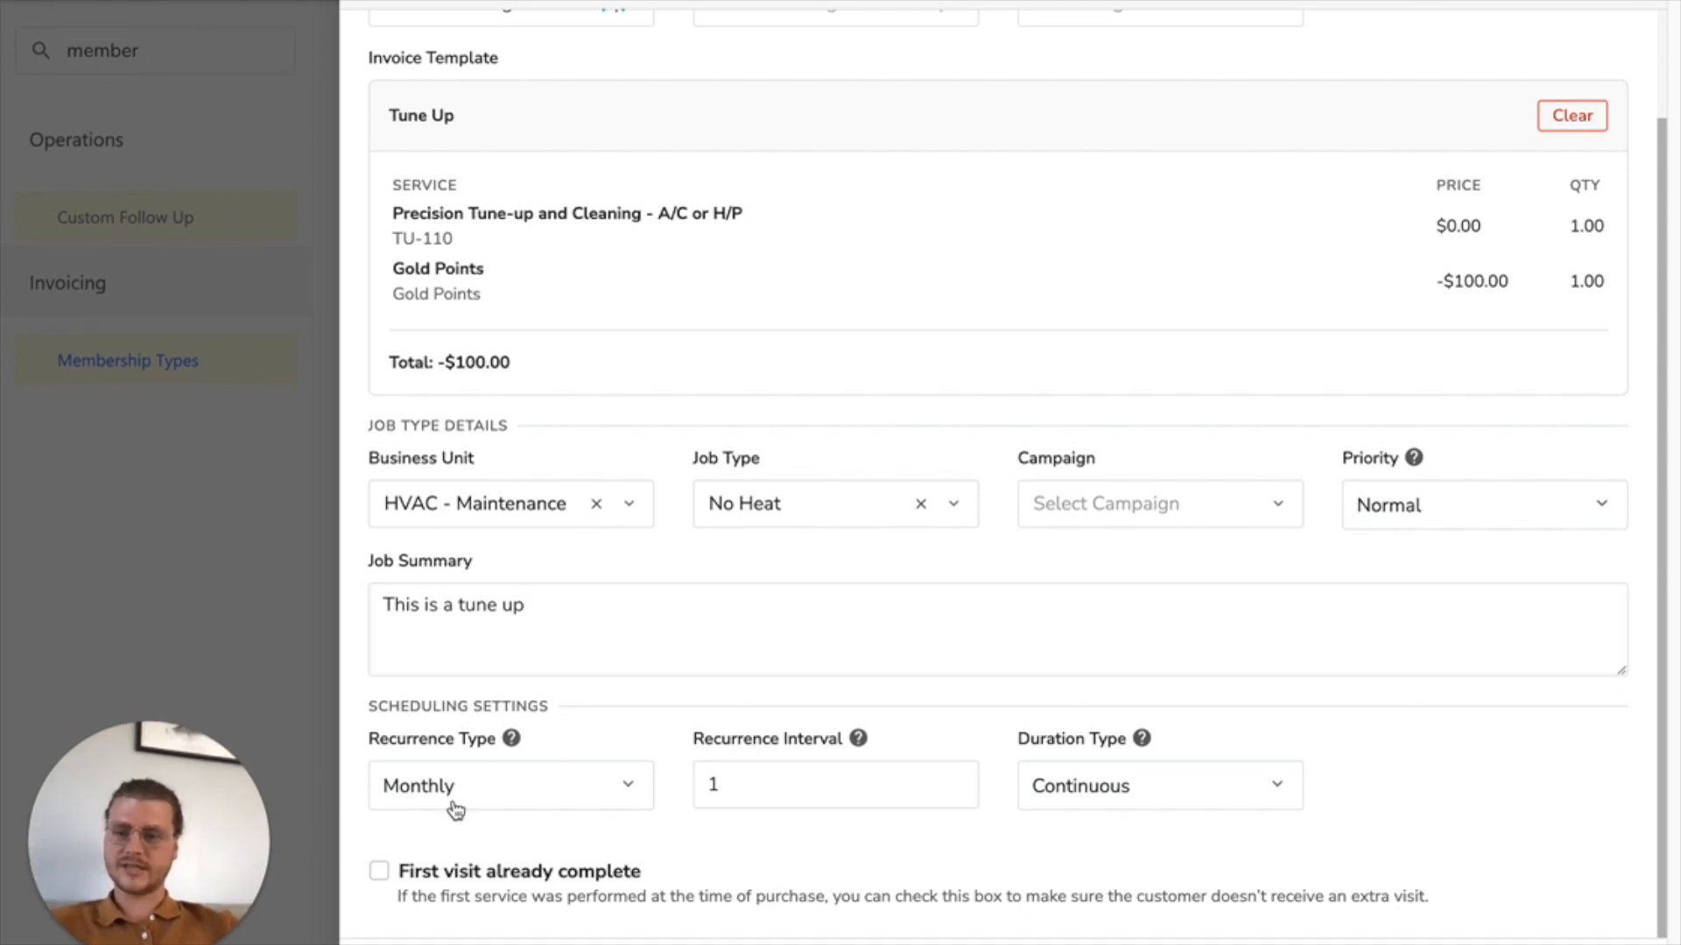
Step: Keep the recurring service's recurrence type at Monthly and set its recurrence interval to 6
{"action": "left_click", "coordinate": [554, 633]}
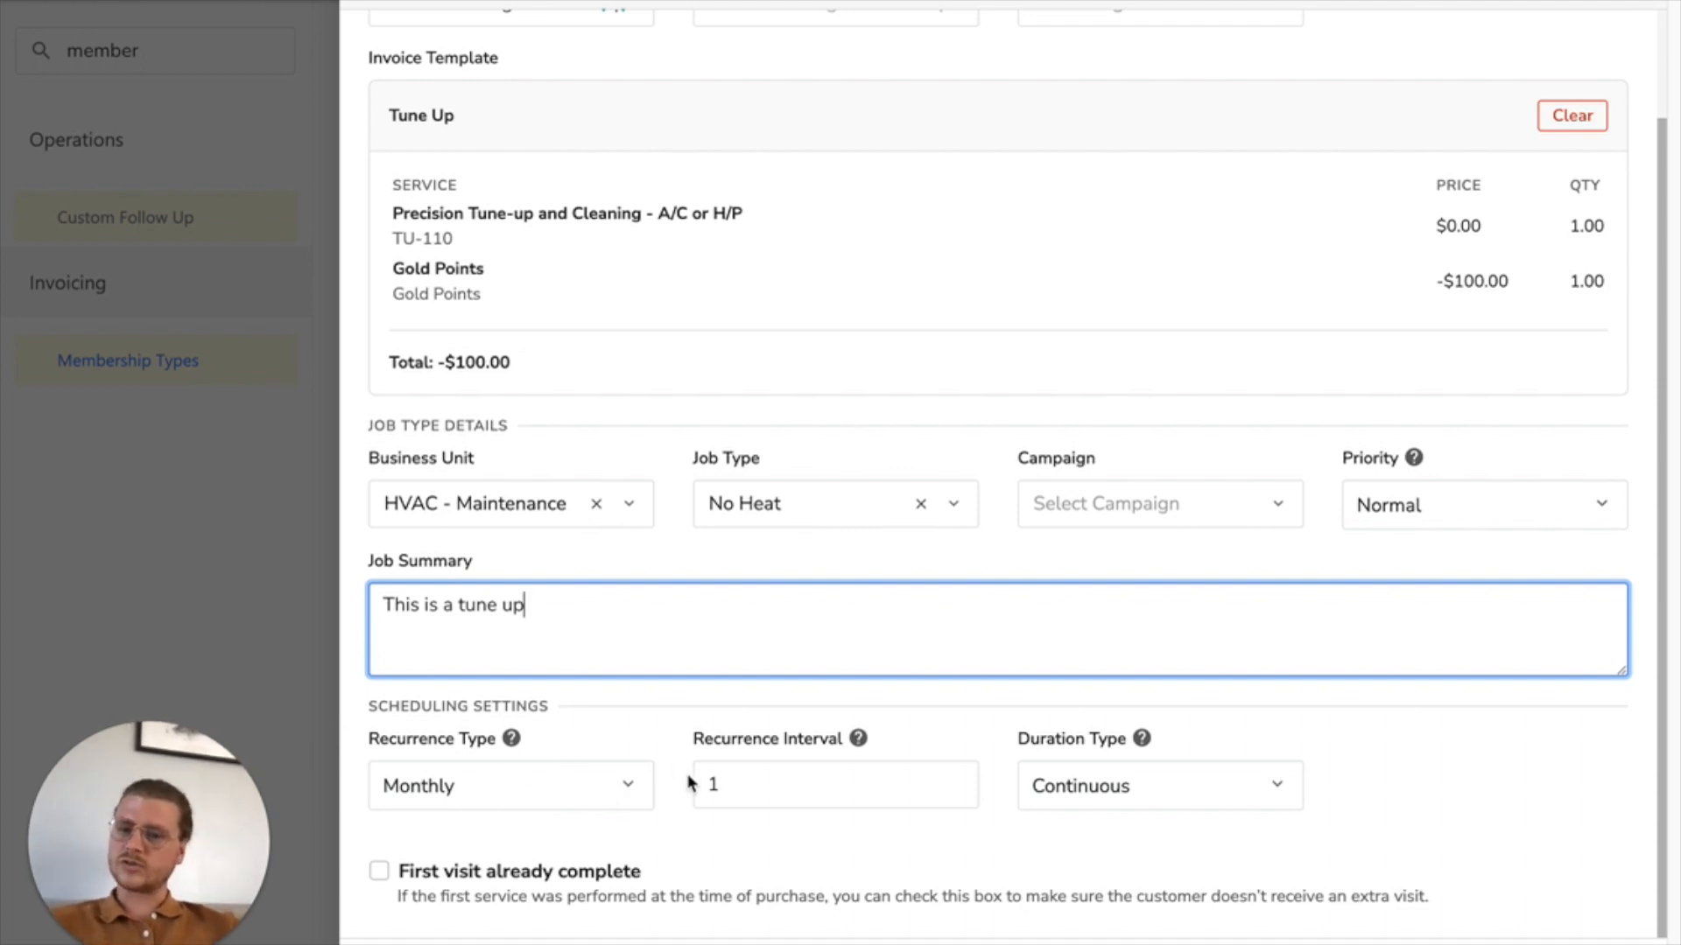
{"action": "left_click", "coordinate": [630, 793]}
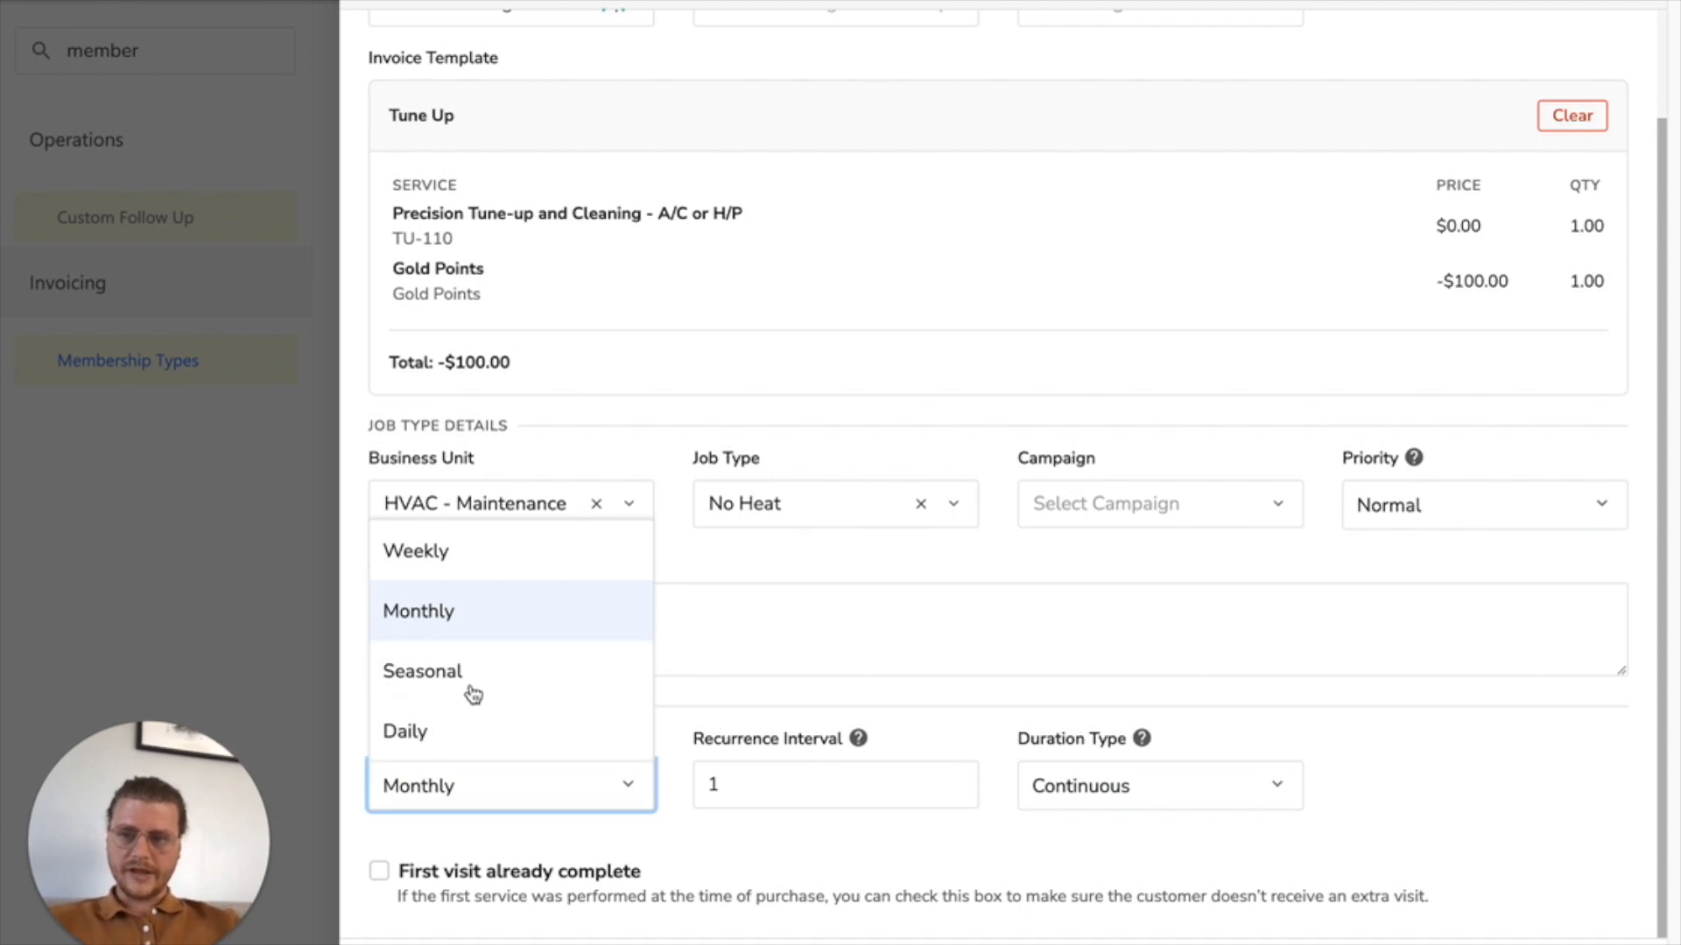
{"action": "left_click", "coordinate": [877, 758]}
{"action": "mouse_move", "coordinate": [857, 741]}
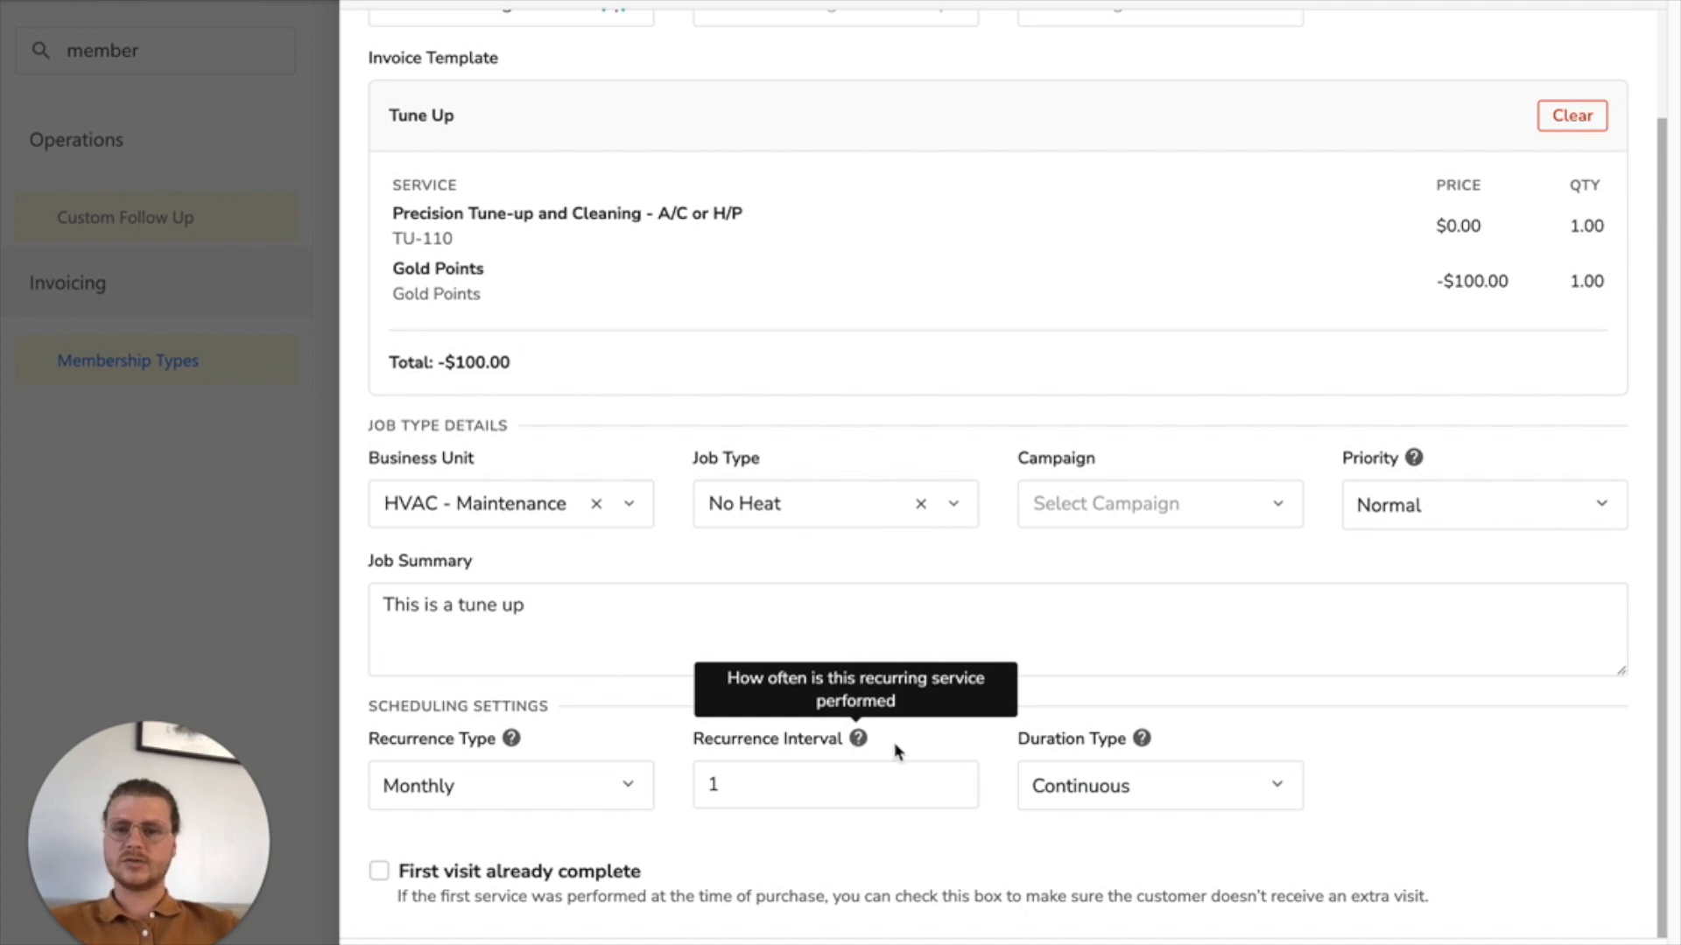
{"action": "double_click", "coordinate": [799, 788]}
{"action": "type", "text": "6"}
{"action": "left_click", "coordinate": [929, 842]}
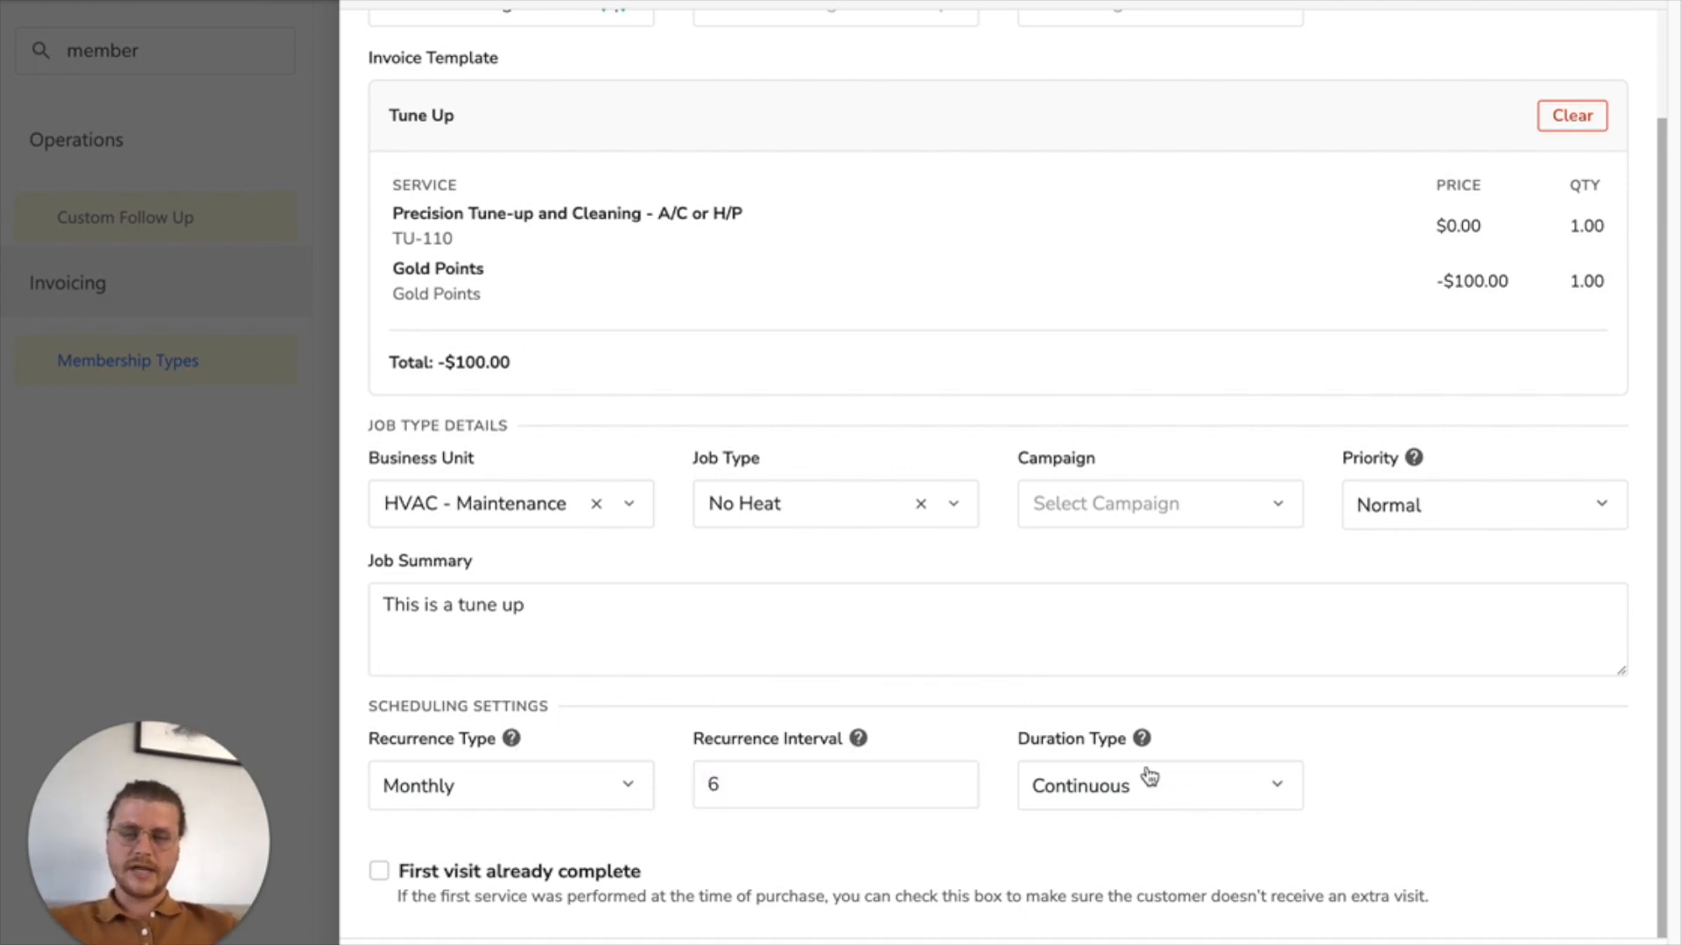
Step: Set the service's duration type to # of Total Visits with 2 visits, and mark the first visit as already complete
{"action": "left_click", "coordinate": [1188, 809]}
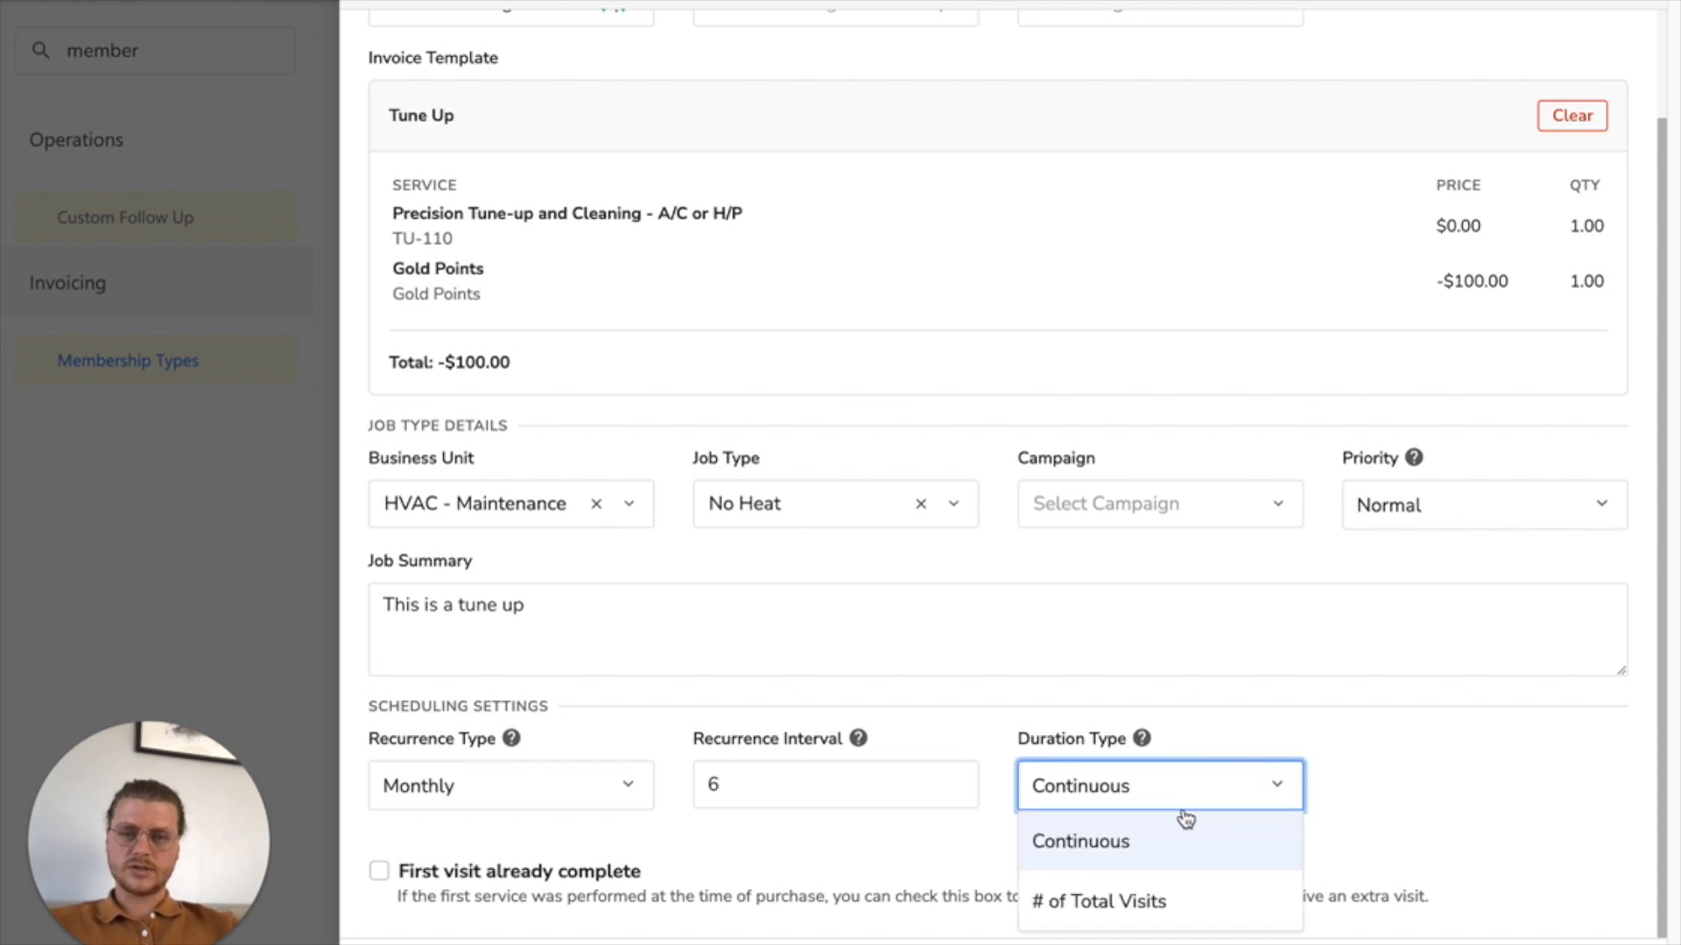
{"action": "left_click", "coordinate": [1163, 898]}
{"action": "double_click", "coordinate": [1352, 779]}
{"action": "type", "text": "2"}
{"action": "left_click", "coordinate": [1292, 871]}
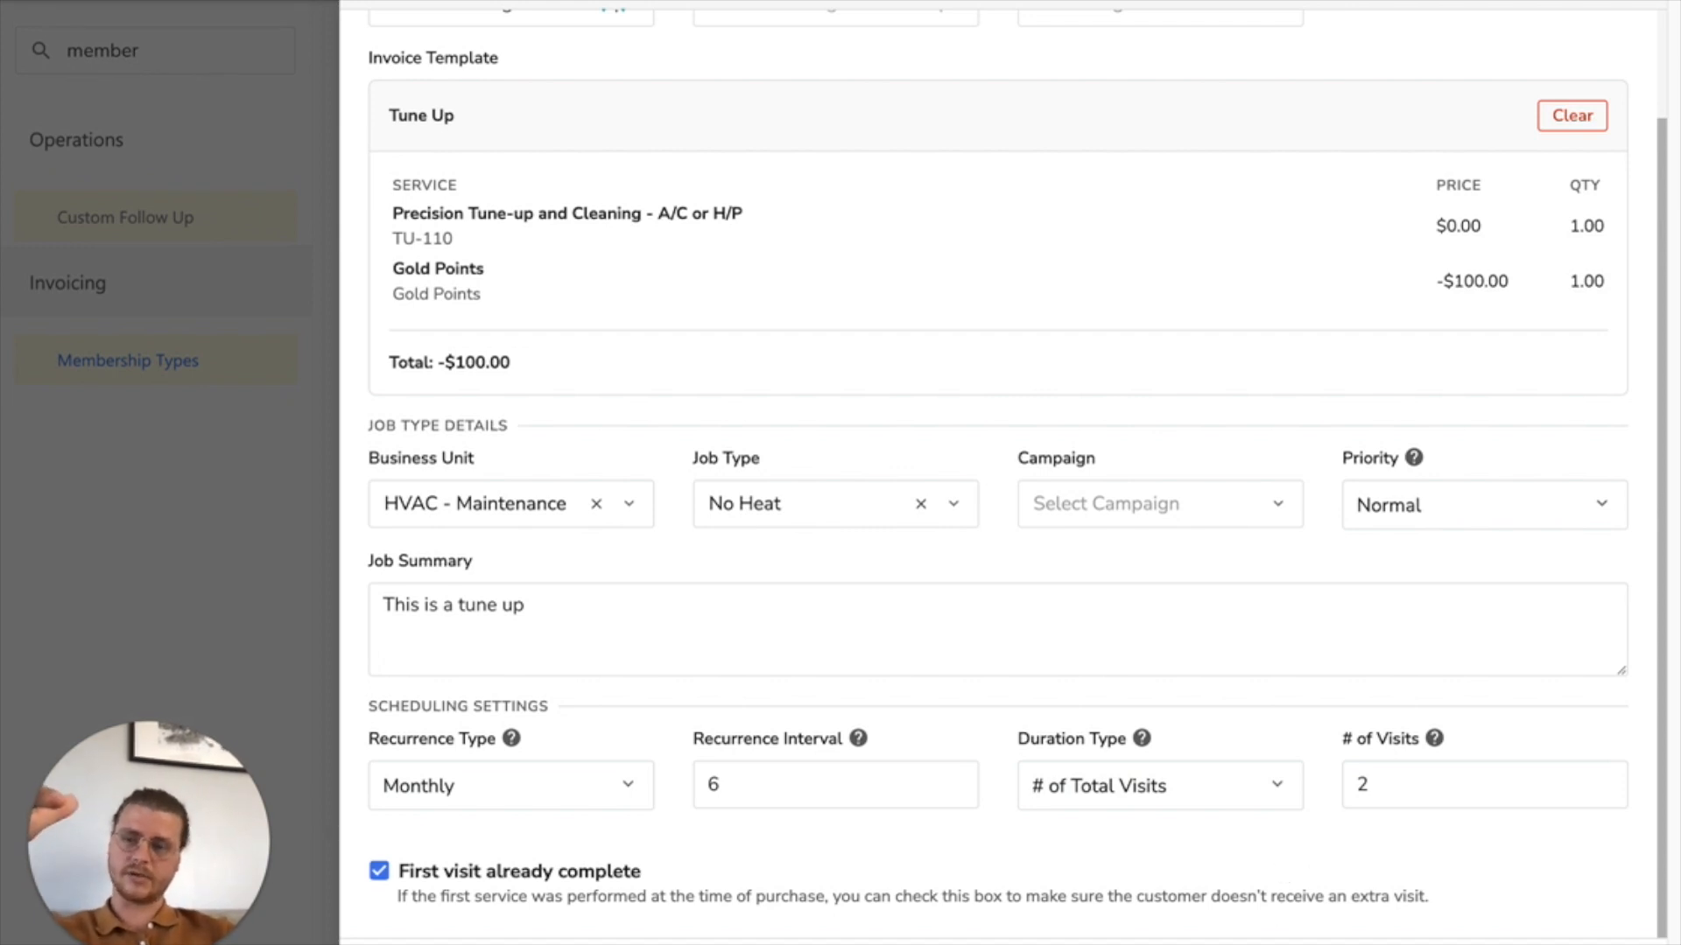
{"action": "left_click", "coordinate": [379, 872]}
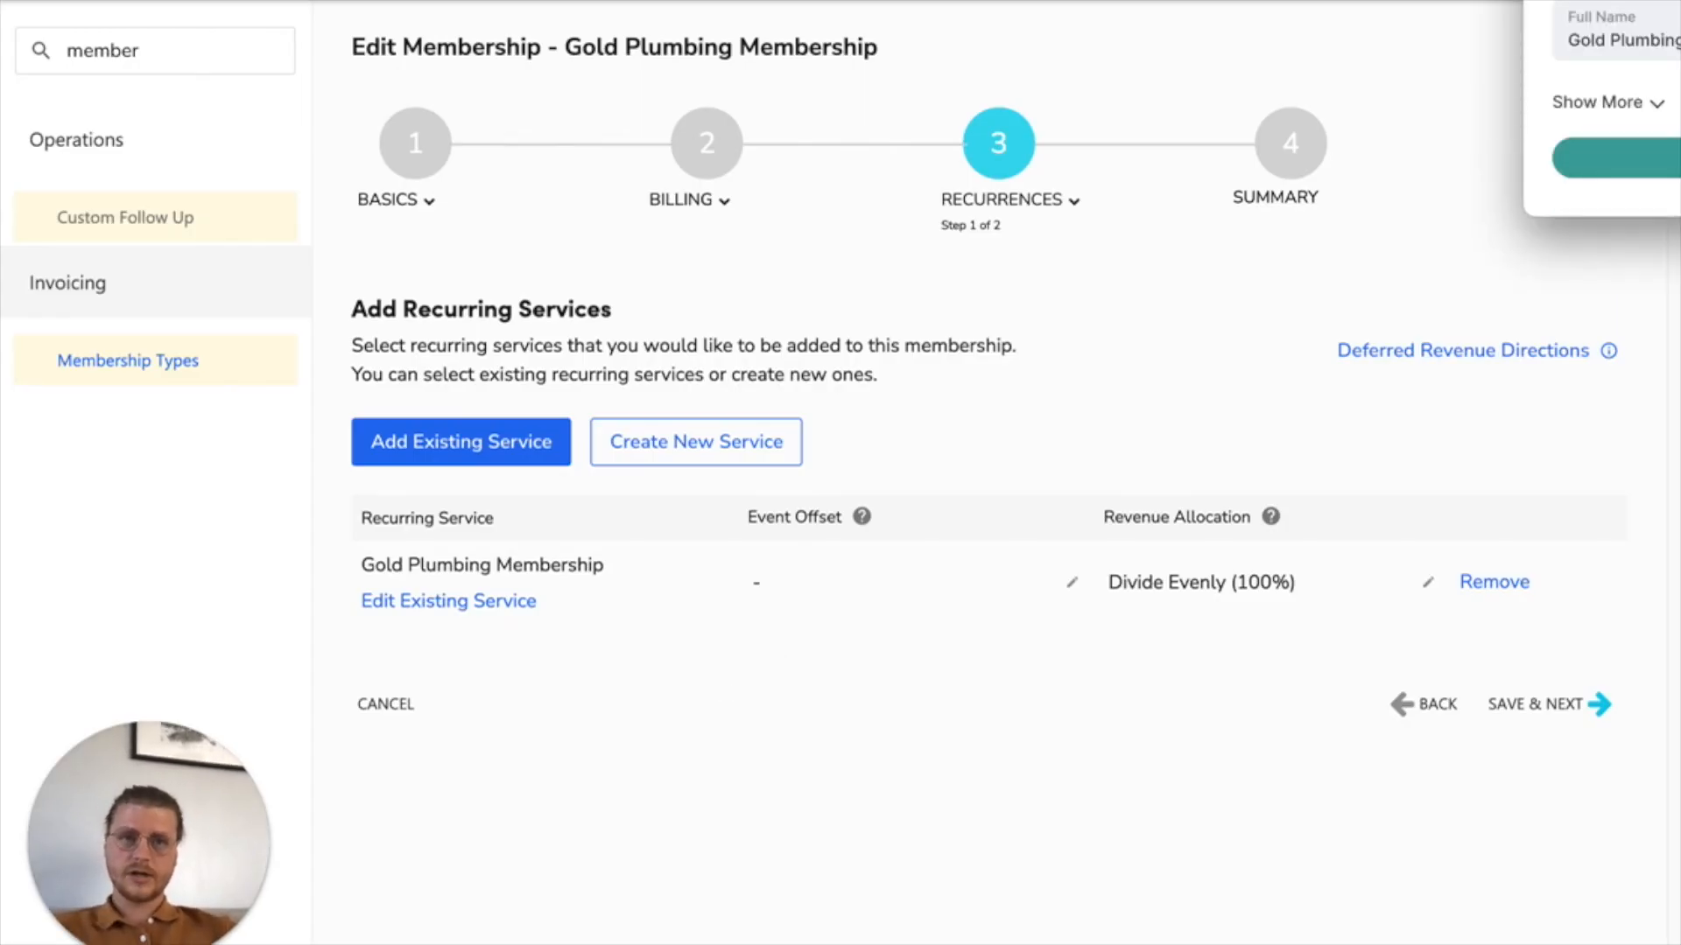
Step: Continue from the recurring services, set the membership's revenue recognition to Point of sale, and save to reach the summary
{"action": "left_click", "coordinate": [1580, 707]}
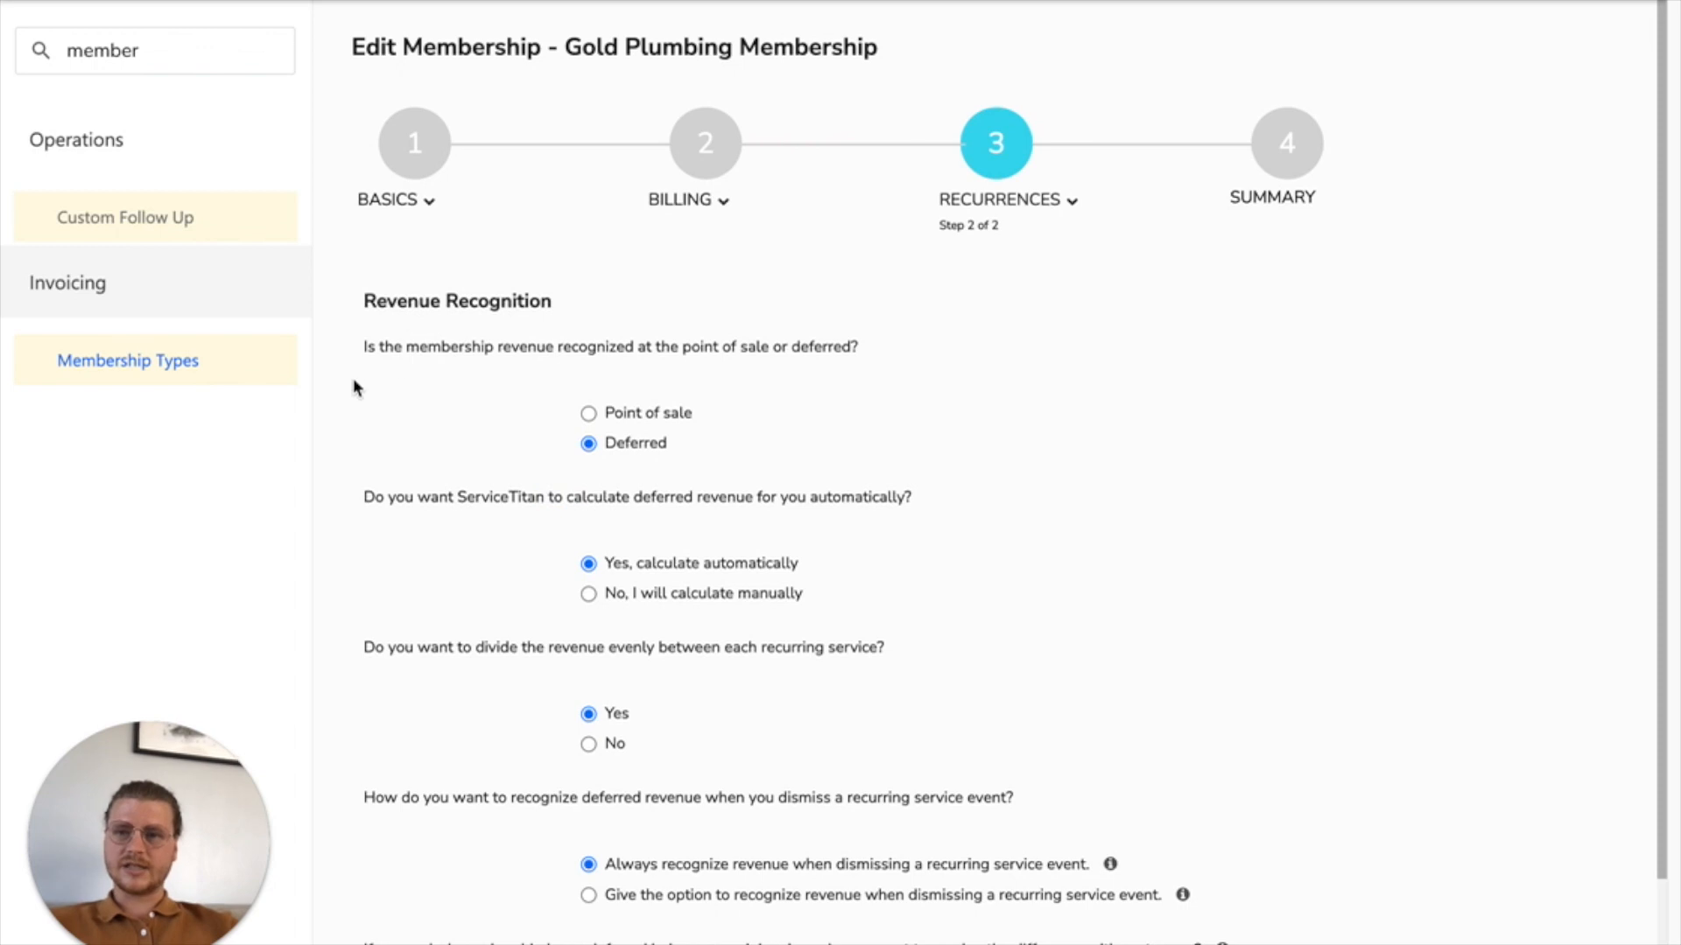
{"action": "left_click_drag", "start_coordinate": [368, 350], "coordinate": [833, 350]}
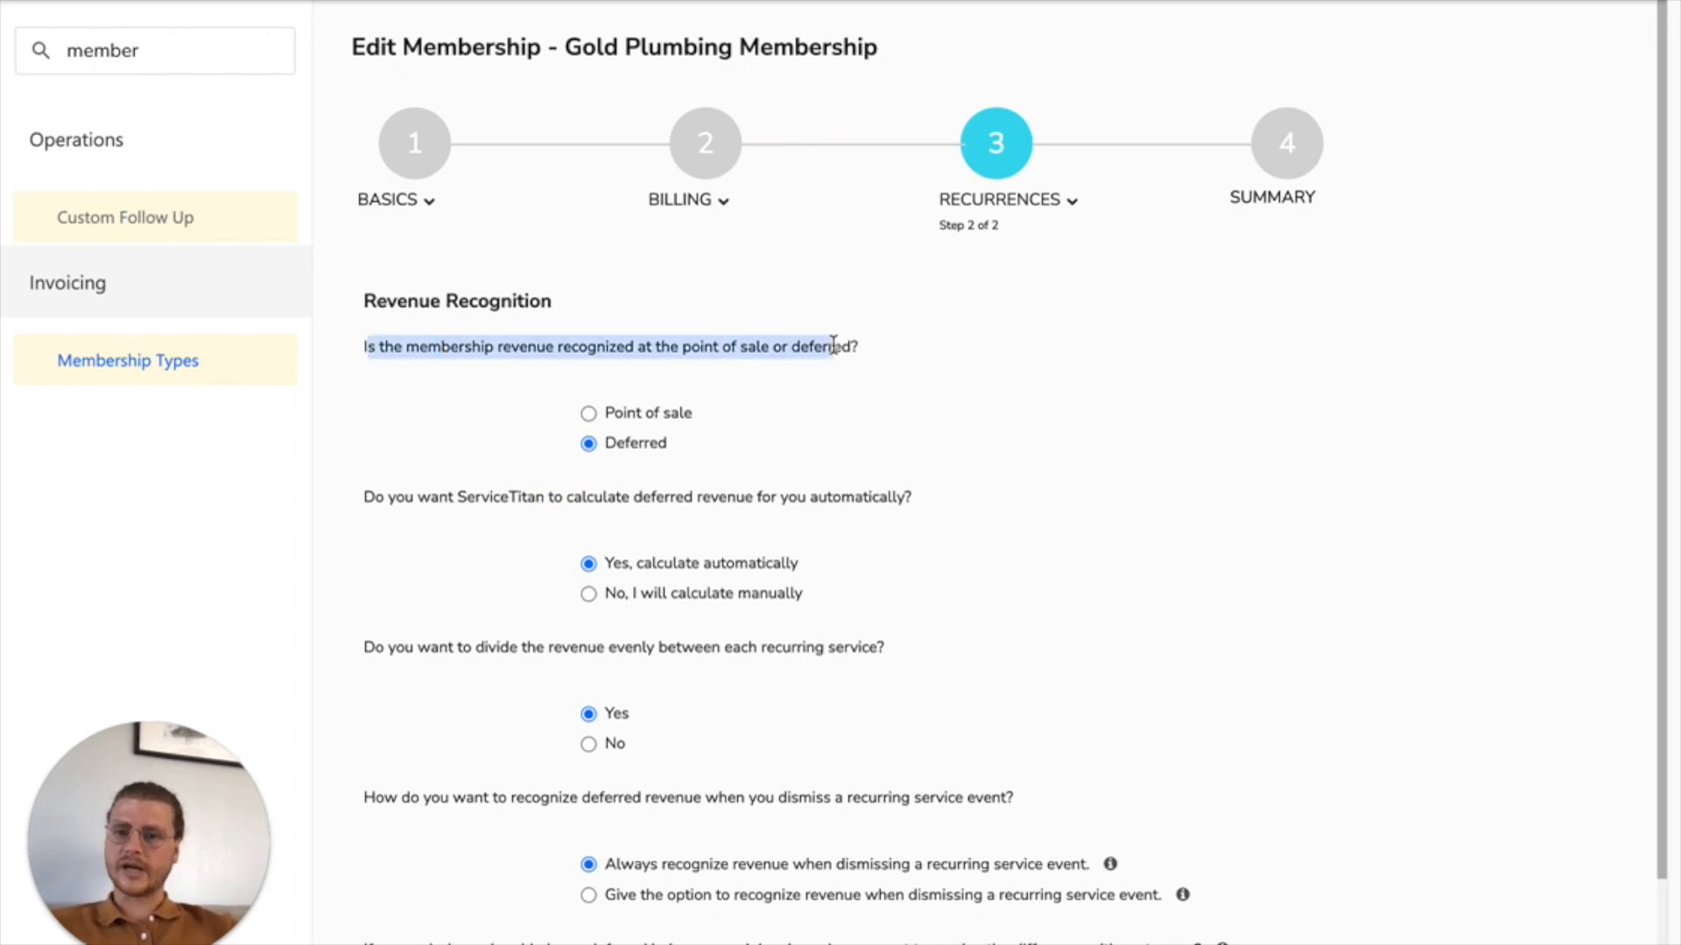
{"action": "left_click", "coordinate": [588, 415]}
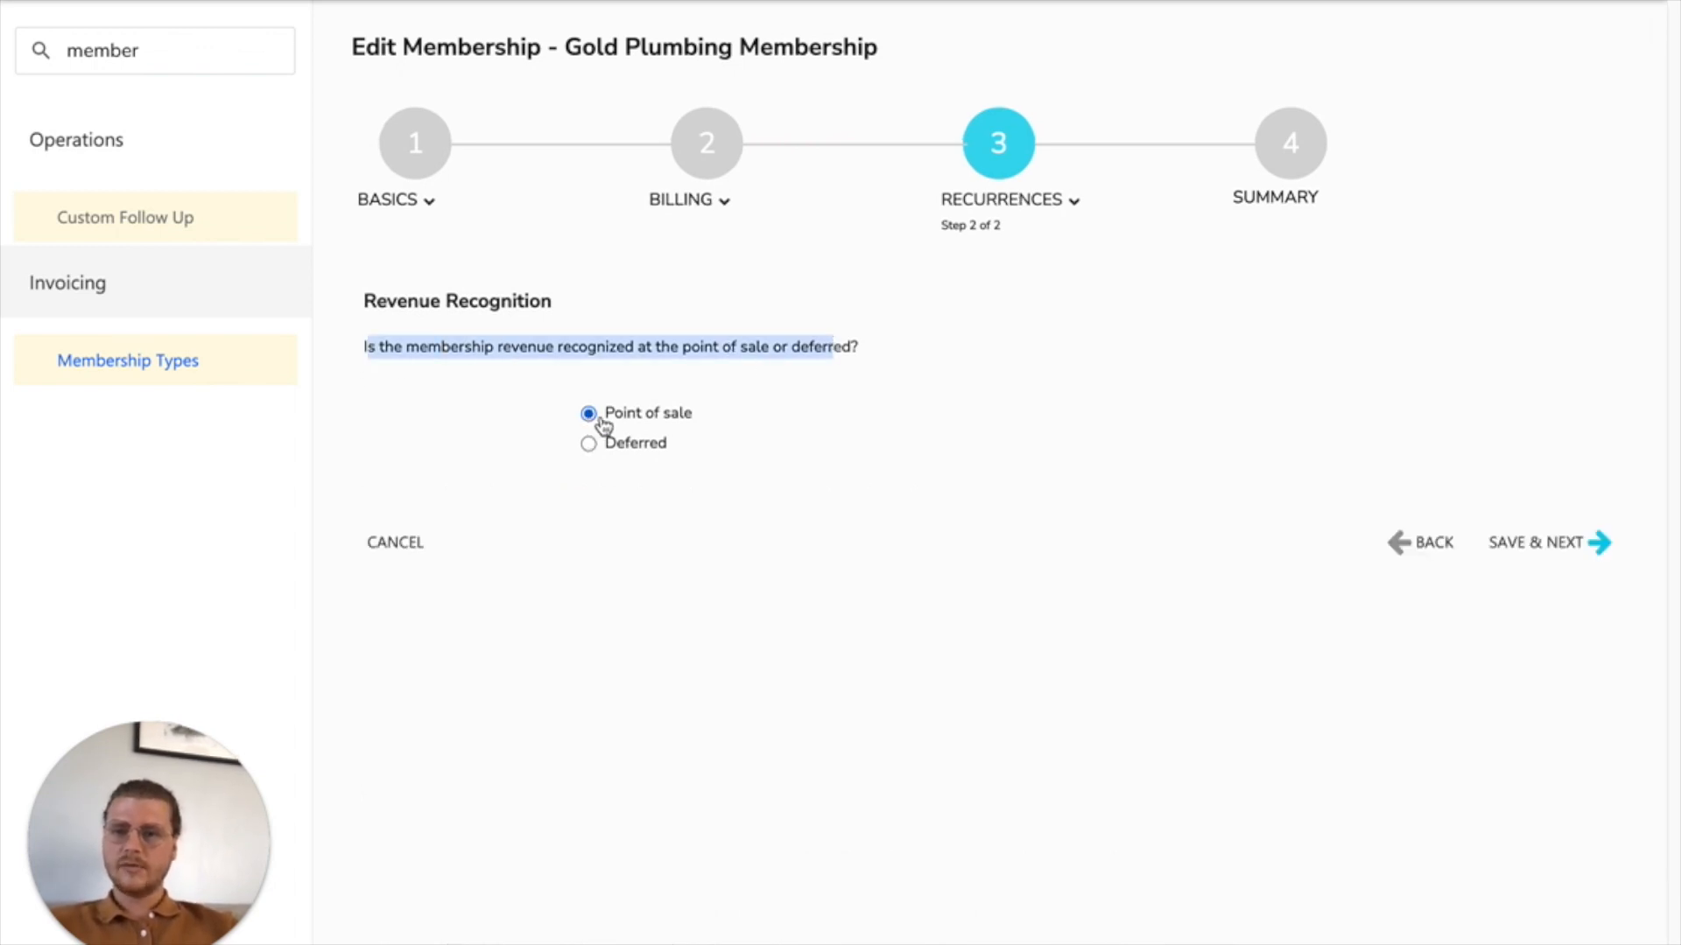
{"action": "left_click", "coordinate": [734, 566]}
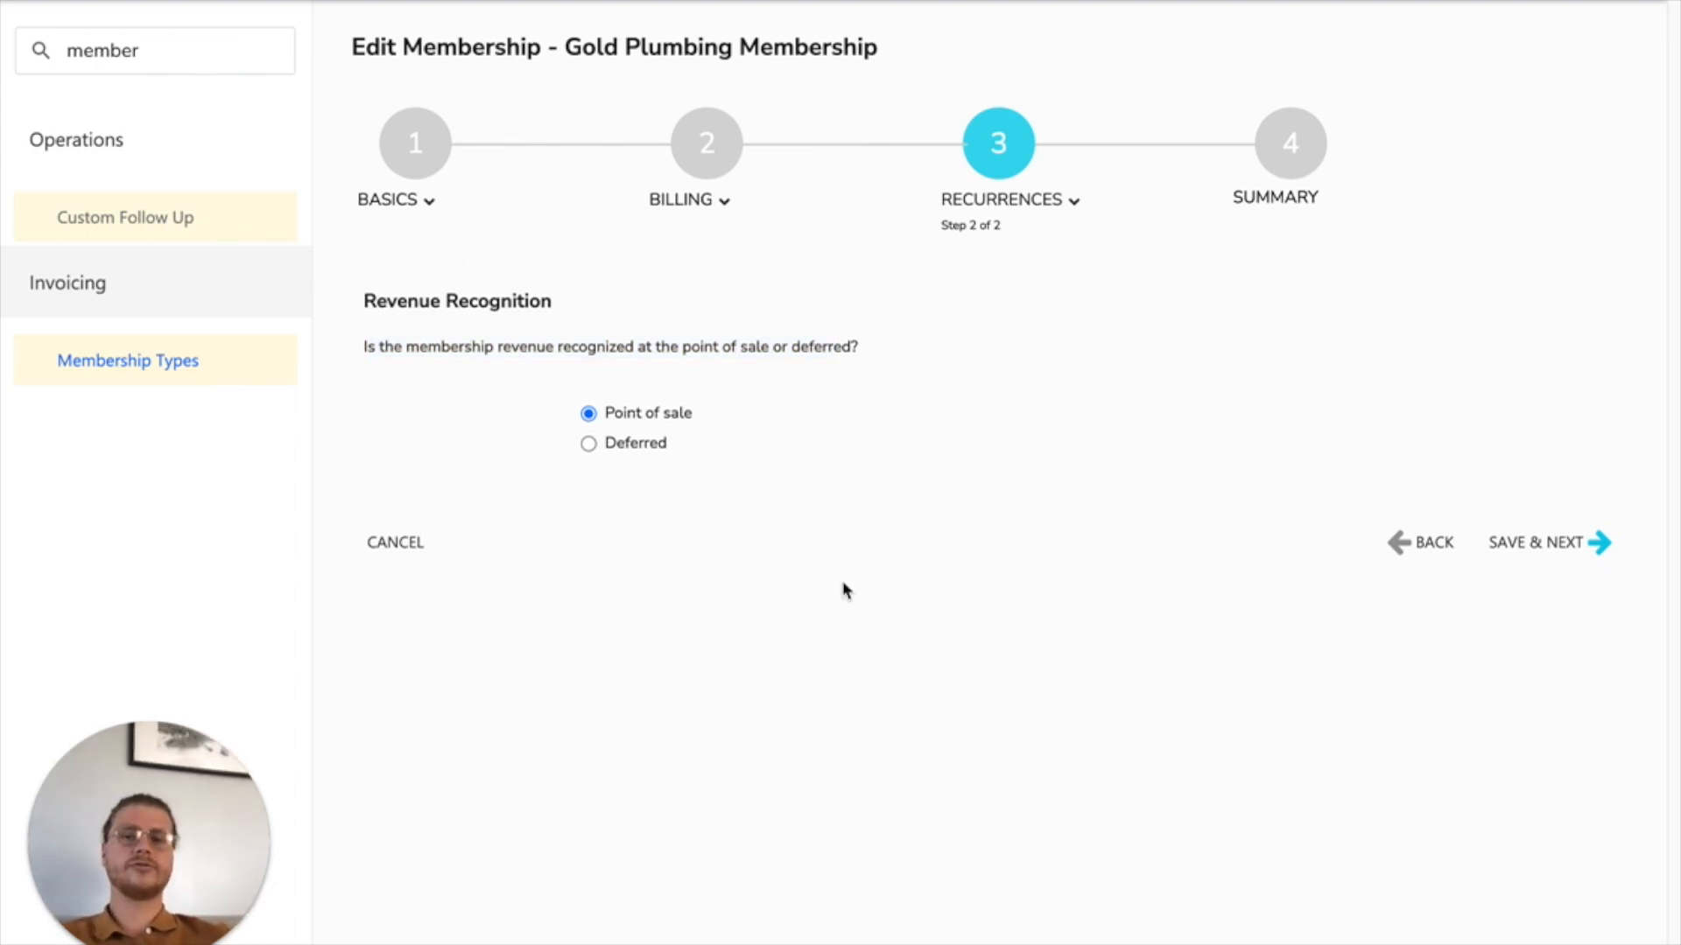
{"action": "left_click", "coordinate": [1606, 547]}
{"action": "scroll", "coordinate": [1226, 561], "scroll_direction": "down", "scroll_amount": 8}
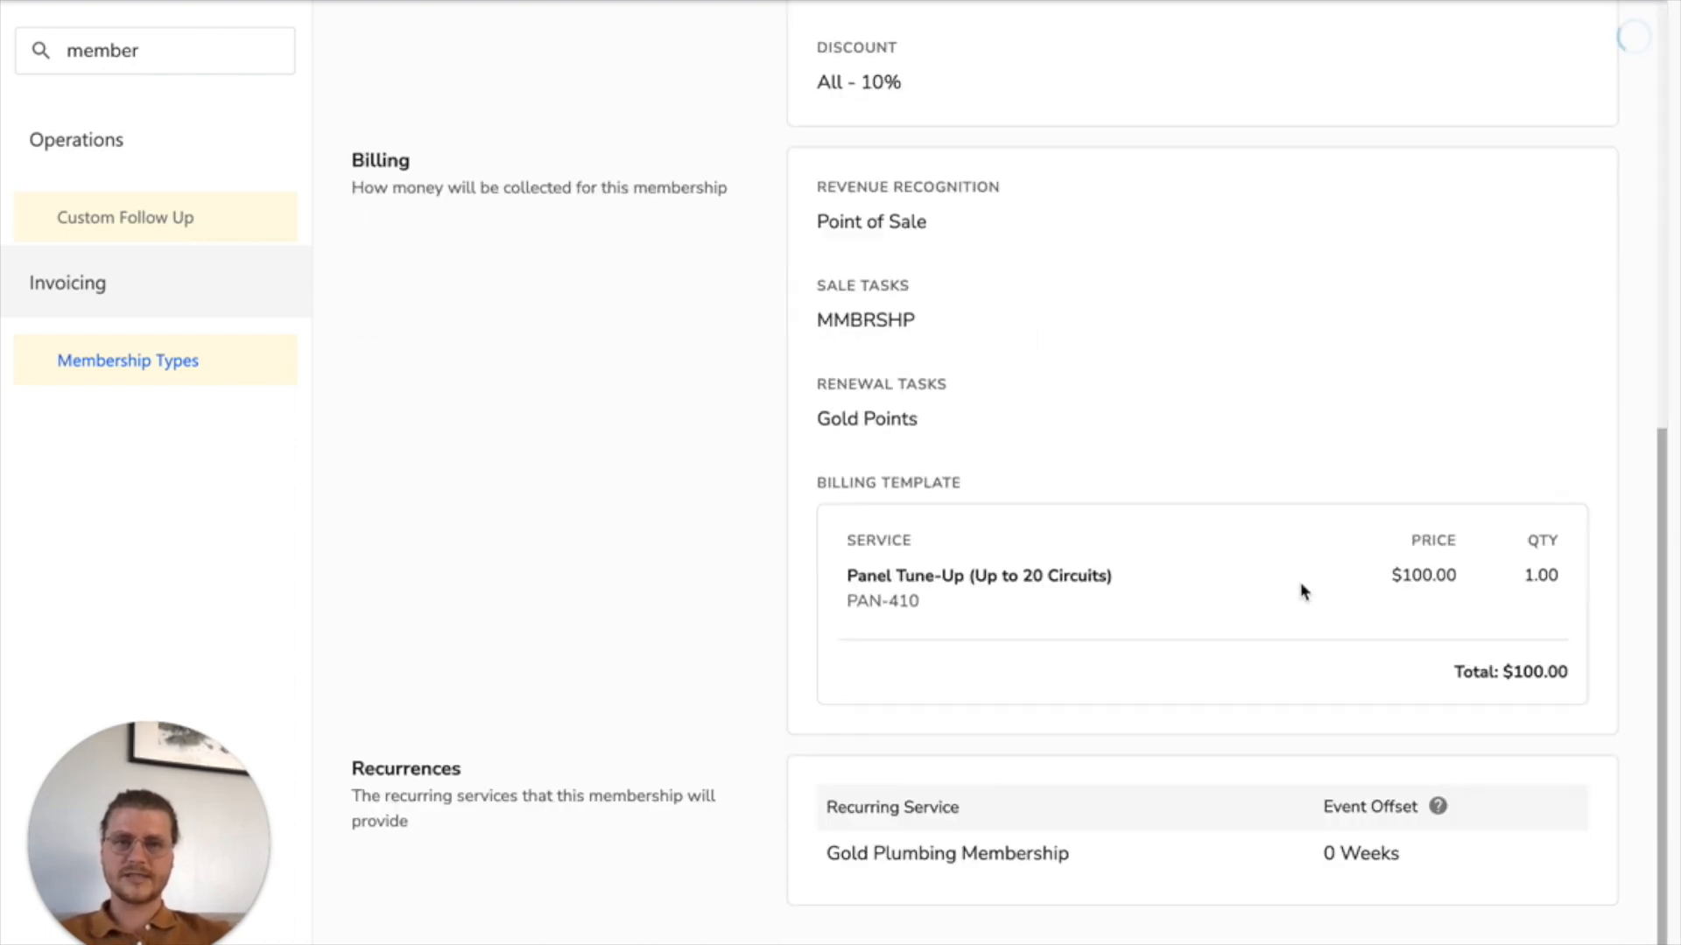